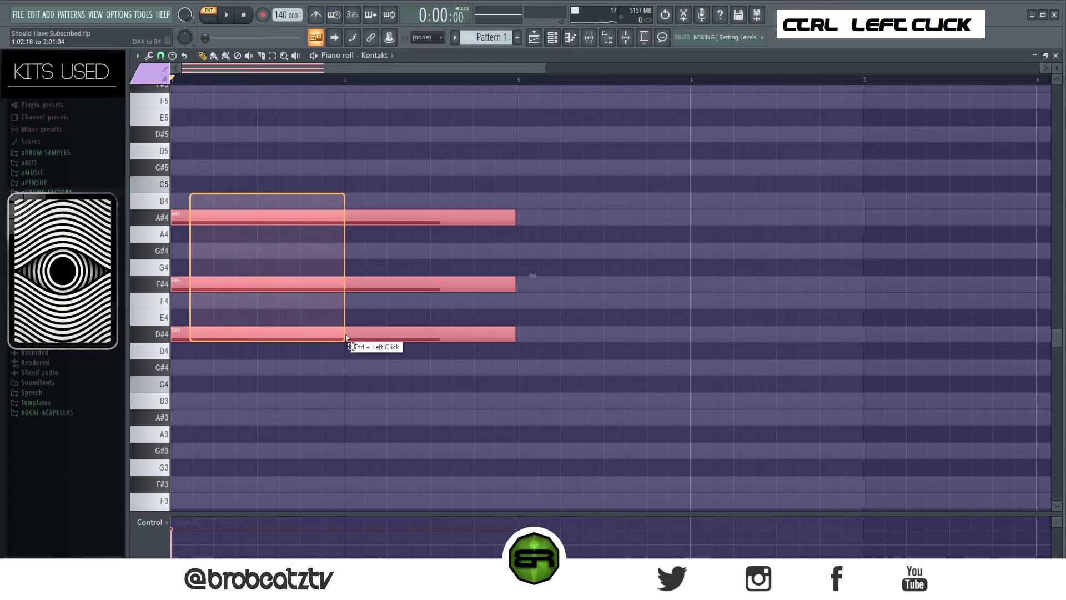
- Add two-bar G#3 and B3 notes beneath the existing chord
{"action": "left_click", "coordinate": [240, 326], "text": "ctrl"}
{"action": "left_click_drag", "start_coordinate": [216, 335], "coordinate": [192, 450]}
{"action": "left_click_drag", "start_coordinate": [499, 476], "coordinate": [189, 331]}
{"action": "right_click", "coordinate": [550, 332]}
{"action": "left_click_drag", "start_coordinate": [581, 159], "coordinate": [238, 476]}
{"action": "right_click", "coordinate": [570, 374]}
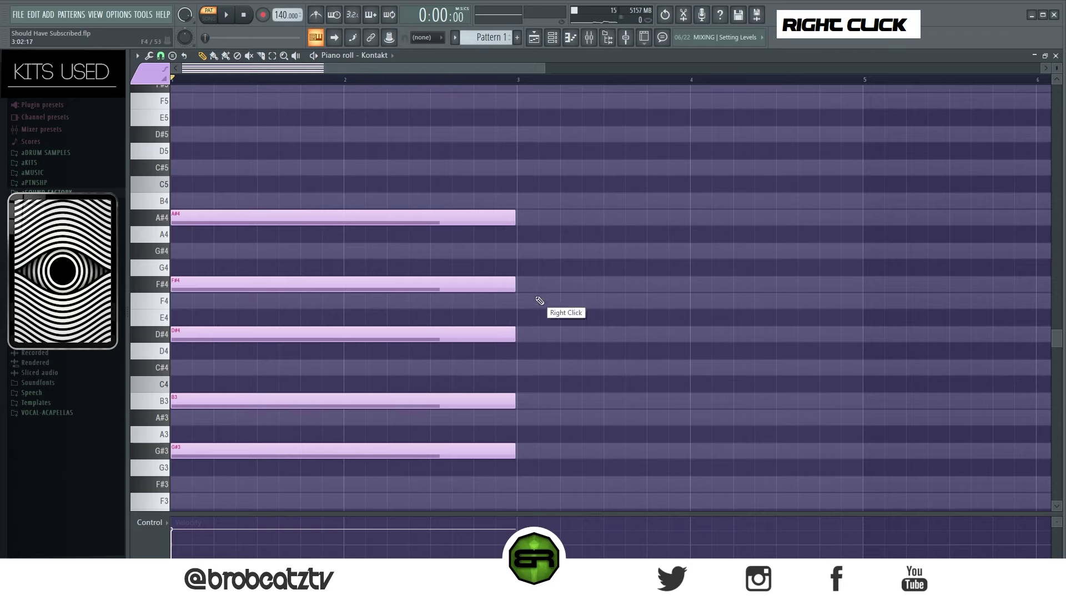
- Delete the F#4 and B3 notes from the first chord and play it back
{"action": "right_click", "coordinate": [498, 286]}
{"action": "right_click", "coordinate": [514, 403]}
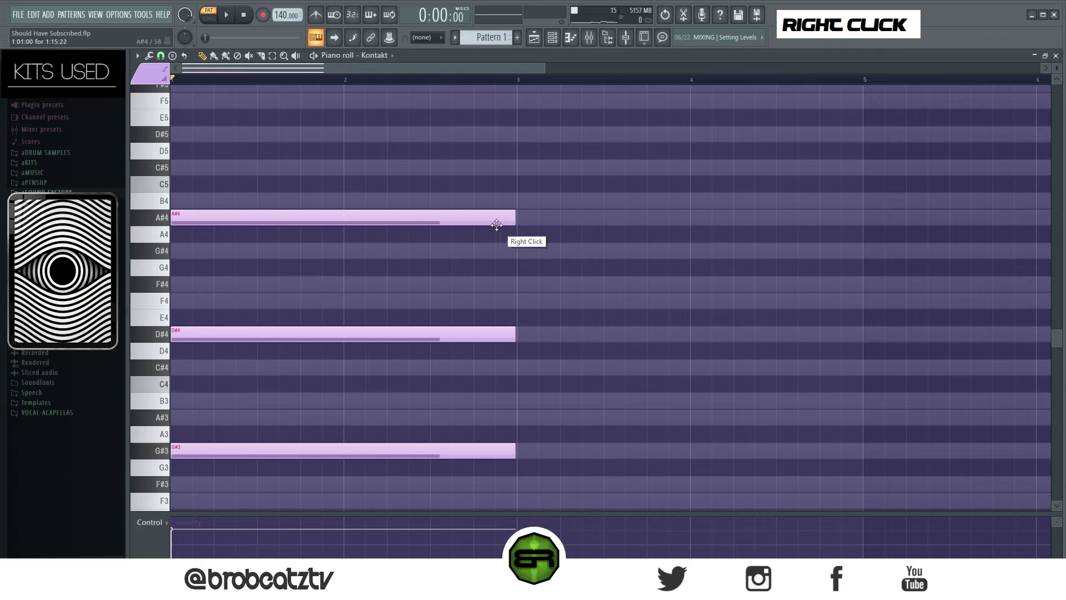
{"action": "key", "text": "space"}
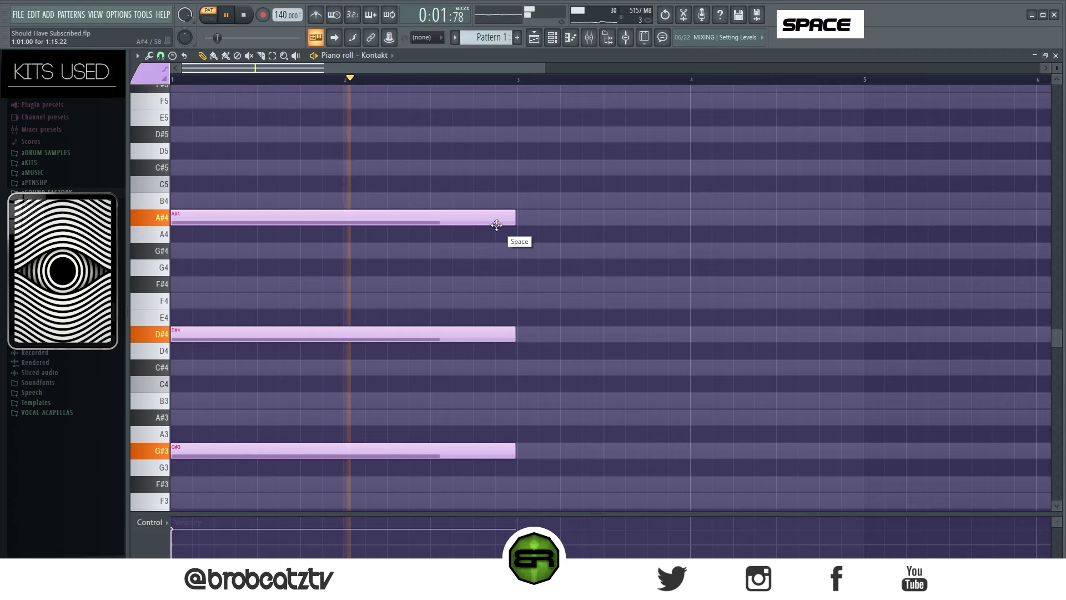
{"action": "key", "text": "space"}
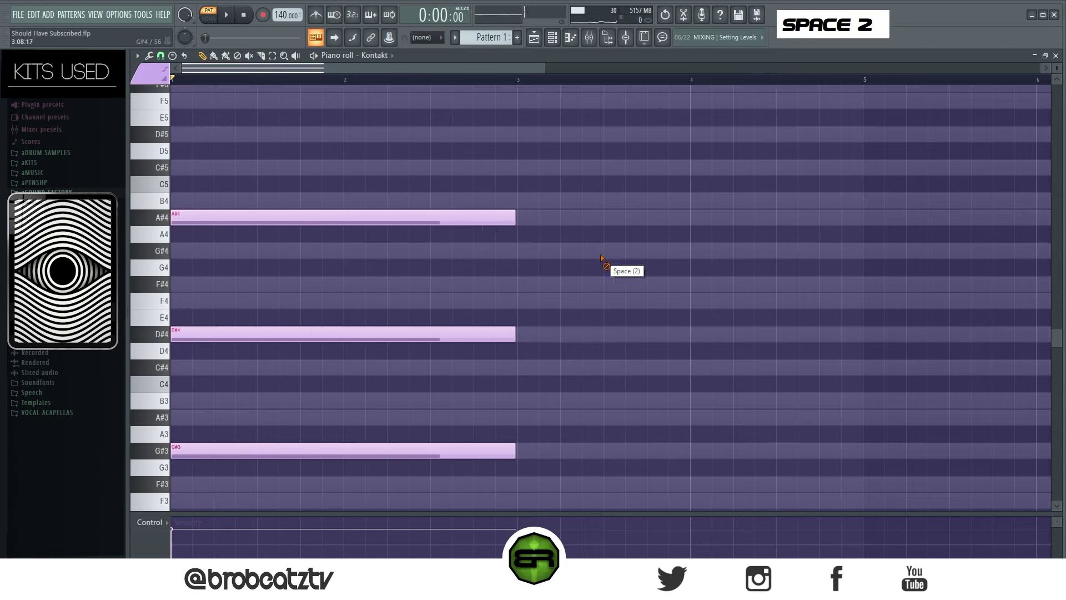
- Duplicate the G#3 note to bar 3 as G#4, and copy that note down to C#4
{"action": "right_click", "coordinate": [459, 327]}
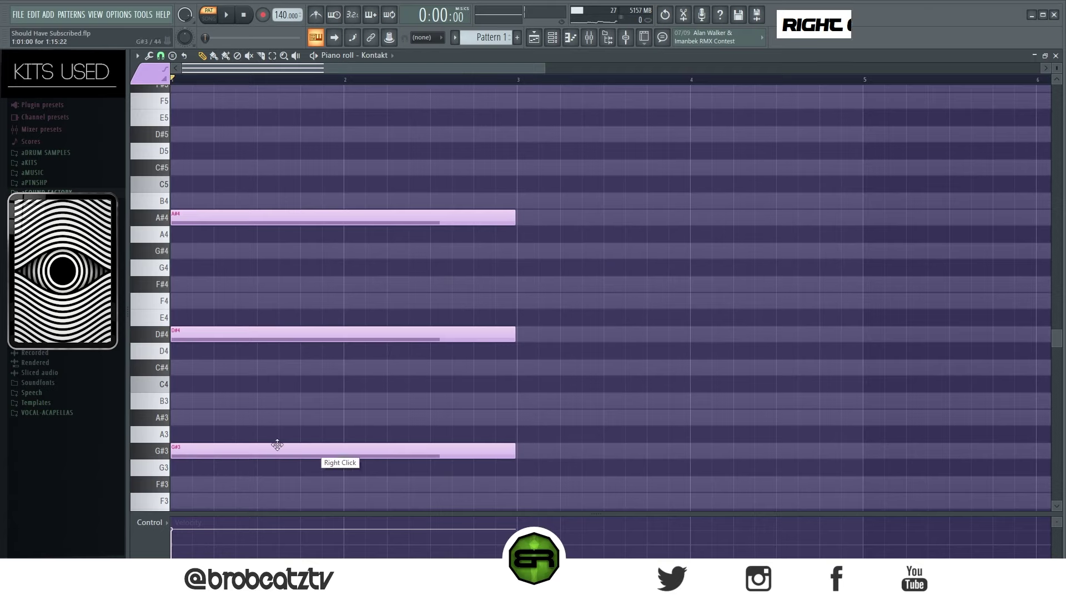
{"action": "left_click", "coordinate": [247, 448], "text": "ctrl"}
{"action": "left_click_drag", "start_coordinate": [247, 449], "coordinate": [575, 458]}
{"action": "key", "text": "ctrl+Up"}
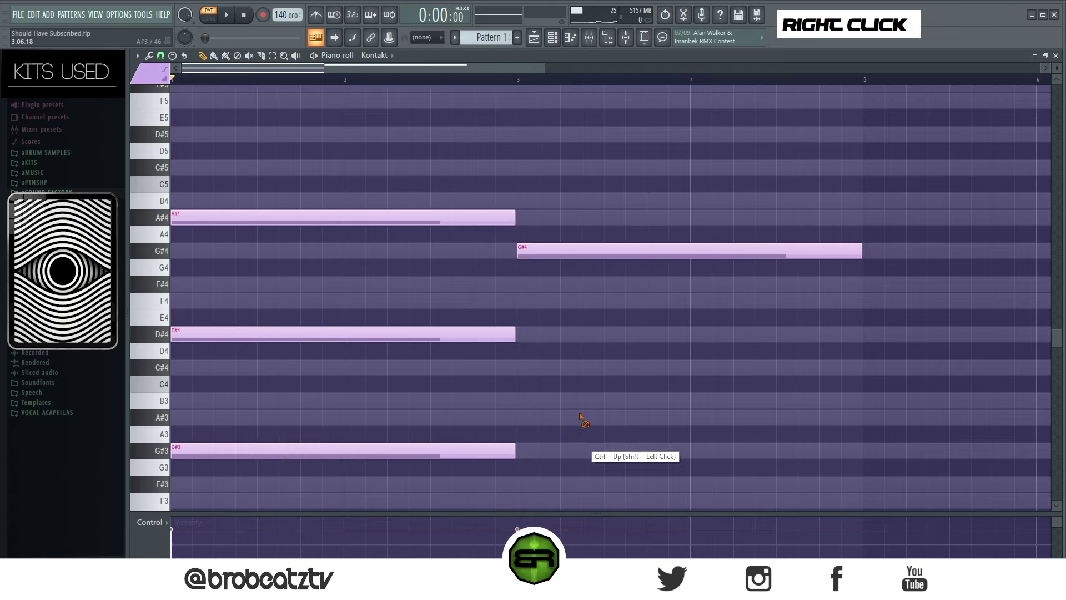
{"action": "left_click", "coordinate": [547, 250], "text": "ctrl"}
{"action": "left_click_drag", "start_coordinate": [547, 250], "coordinate": [550, 374]}
{"action": "right_click", "coordinate": [636, 300]}
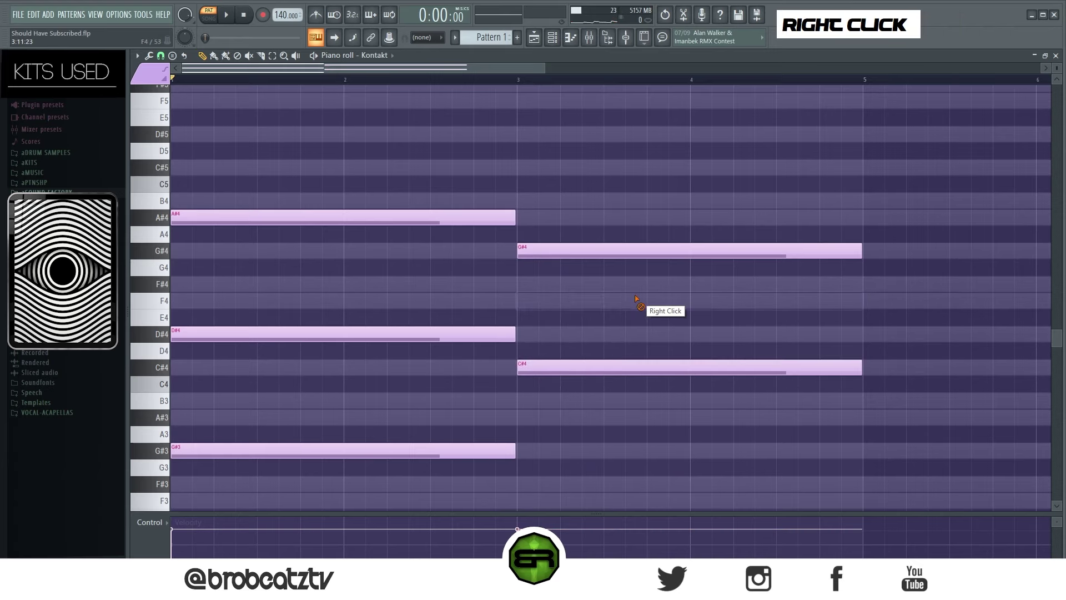
- Duplicate the C#4 note an octave up to C#5 and shorten all three bar 3 notes to one bar
{"action": "left_click_drag", "start_coordinate": [252, 176], "coordinate": [694, 472]}
{"action": "right_click", "coordinate": [692, 465]}
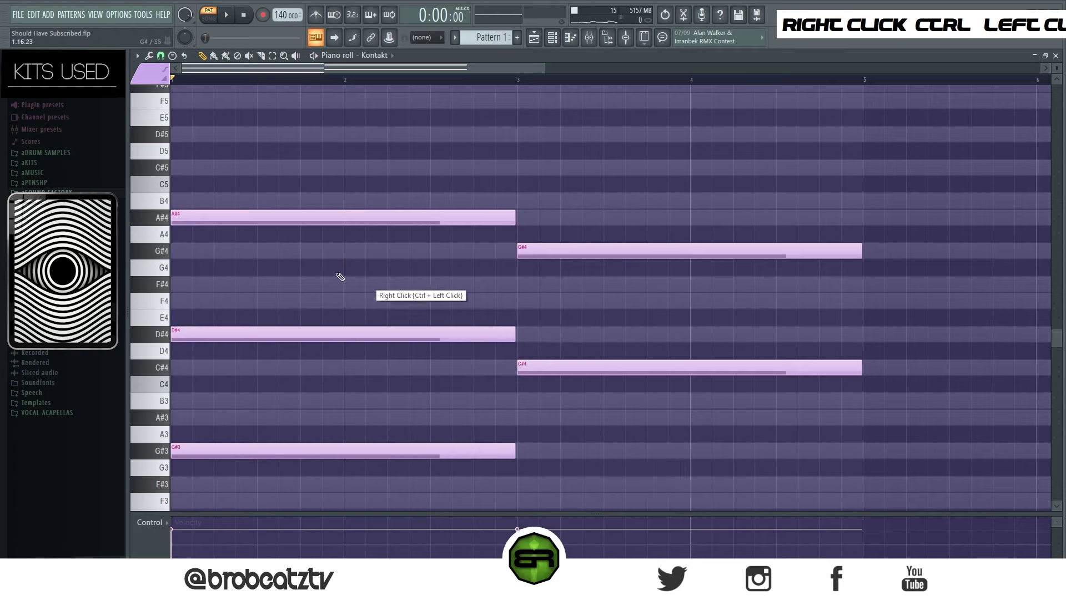
{"action": "left_click", "coordinate": [545, 364], "text": "ctrl"}
{"action": "right_click", "coordinate": [376, 362]}
{"action": "left_click", "coordinate": [541, 368], "text": "ctrl"}
{"action": "left_click", "coordinate": [542, 368], "text": "shift"}
{"action": "key", "text": "ctrl+Up"}
{"action": "right_click", "coordinate": [589, 325]}
{"action": "left_click_drag", "start_coordinate": [708, 146], "coordinate": [691, 380]}
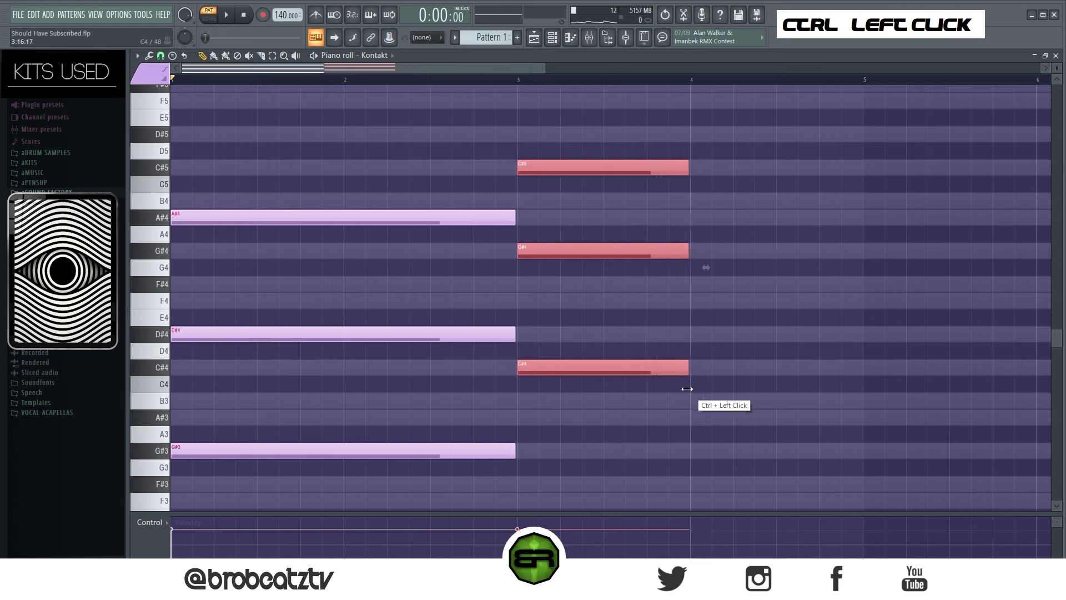
{"action": "right_click", "coordinate": [700, 403]}
- Copy the first chord's A#4 and D#4 notes to bar 4 and shorten the copies to one bar
{"action": "left_click_drag", "start_coordinate": [267, 195], "coordinate": [311, 342]}
{"action": "left_click_drag", "start_coordinate": [217, 333], "coordinate": [738, 314]}
{"action": "left_click", "coordinate": [688, 329]}
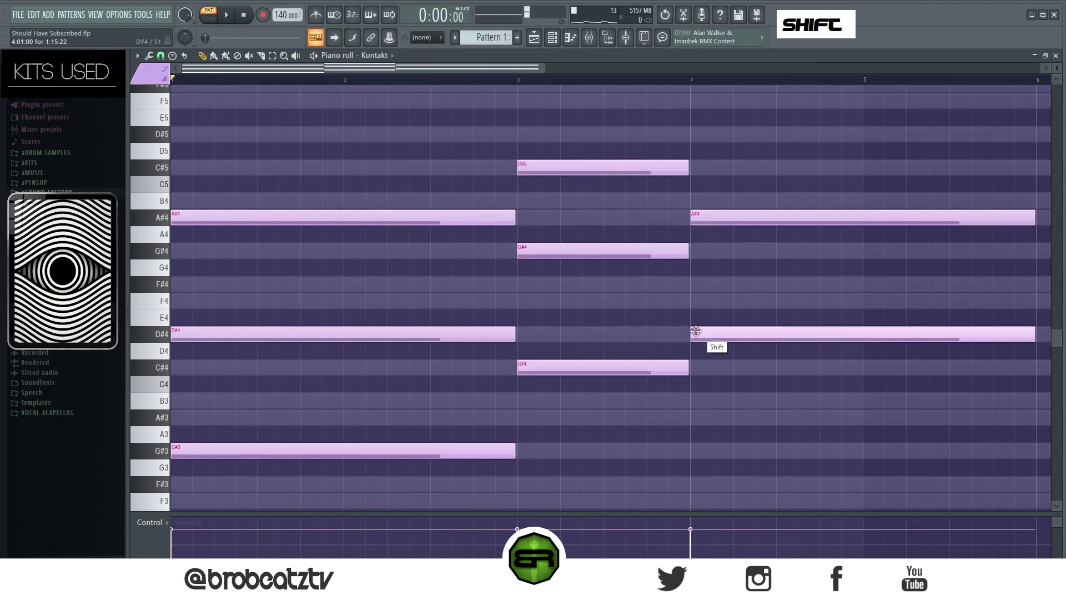
{"action": "left_click_drag", "start_coordinate": [714, 178], "coordinate": [734, 321]}
{"action": "left_click", "coordinate": [720, 287]}
- Play back the four-bar chord progression and review its notes
{"action": "key", "text": "space"}
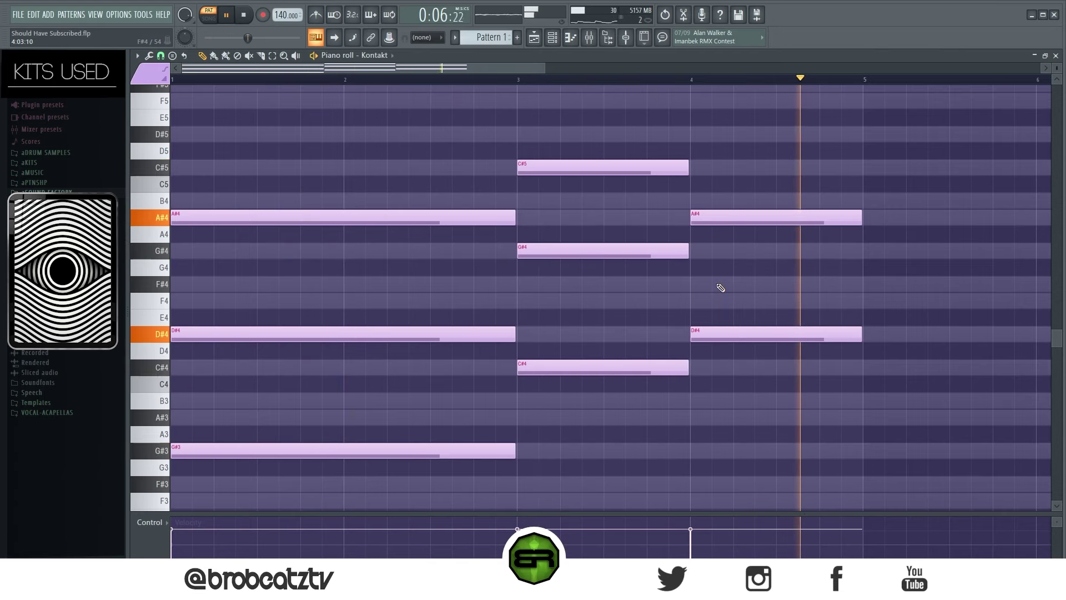
{"action": "key", "text": "space"}
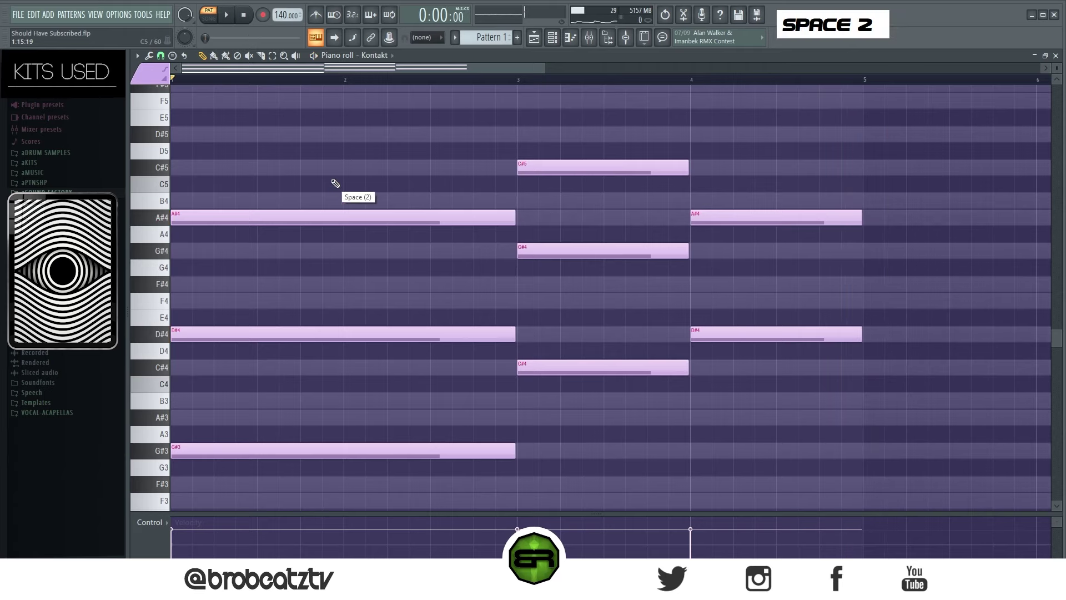
{"action": "scroll", "coordinate": [341, 207], "scroll_direction": "up", "scroll_amount": 2}
{"action": "scroll", "coordinate": [354, 220], "scroll_direction": "down", "scroll_amount": 2}
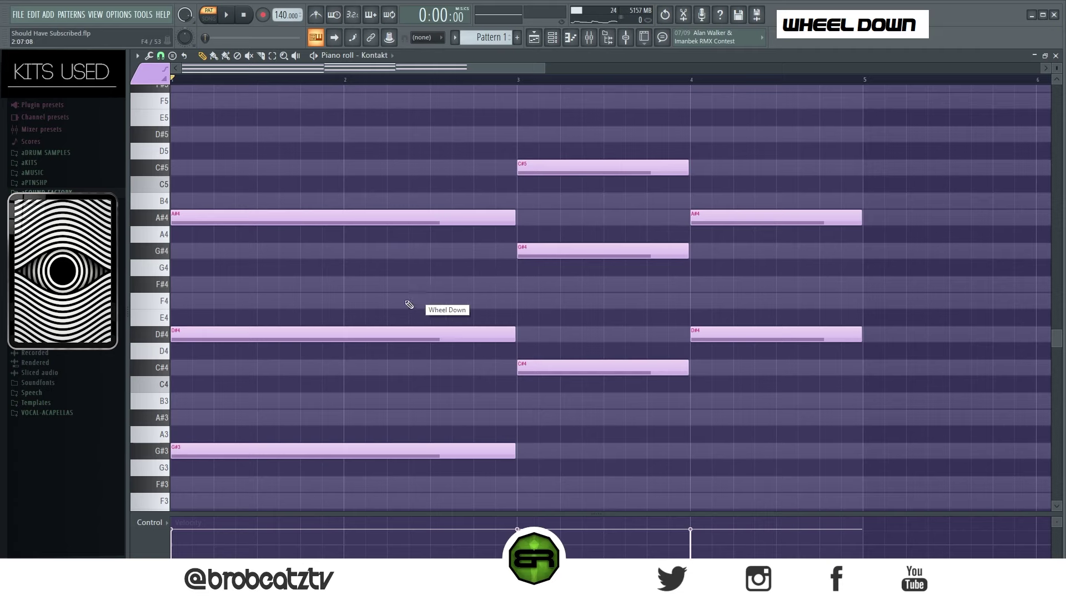
- Duplicate the first D#4 note an octave higher to D#5 and shorten the copy to about half a beat
{"action": "left_click", "coordinate": [323, 335], "text": "ctrl"}
{"action": "left_click", "coordinate": [255, 336], "text": "shift"}
{"action": "key", "text": "ctrl+Up"}
{"action": "right_click", "coordinate": [283, 310]}
{"action": "scroll", "coordinate": [284, 307], "scroll_direction": "up", "scroll_amount": 5}
{"action": "scroll", "coordinate": [284, 307], "scroll_direction": "up", "scroll_amount": 3}
{"action": "left_click_drag", "start_coordinate": [517, 289], "coordinate": [201, 300]}
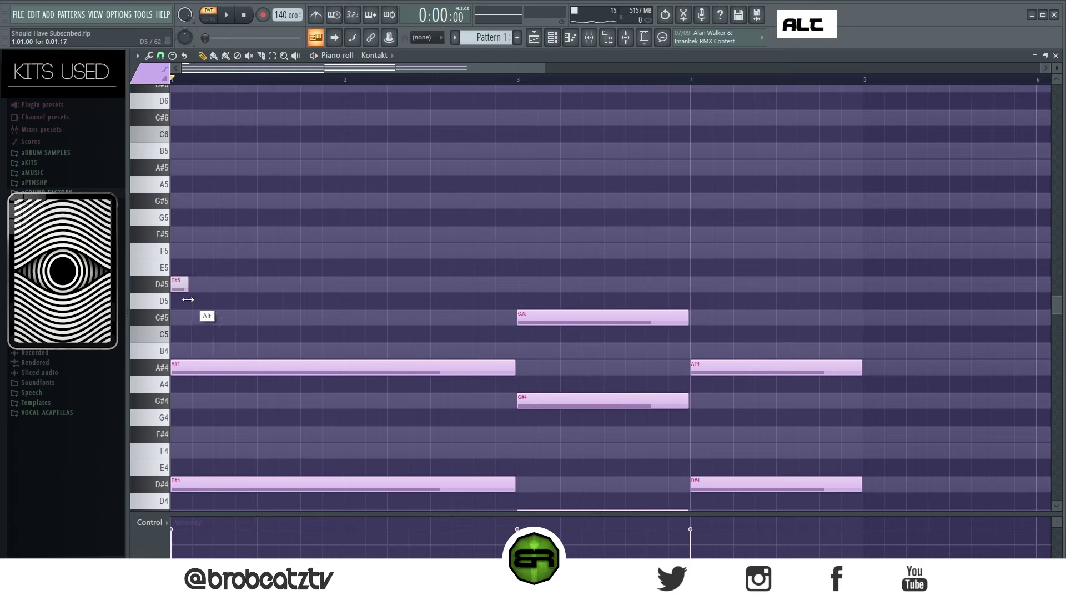
- Repeat the short D#5 note on beats 2, 3 and 4 of bar 1 and play it back
{"action": "left_click", "coordinate": [176, 290], "text": "ctrl"}
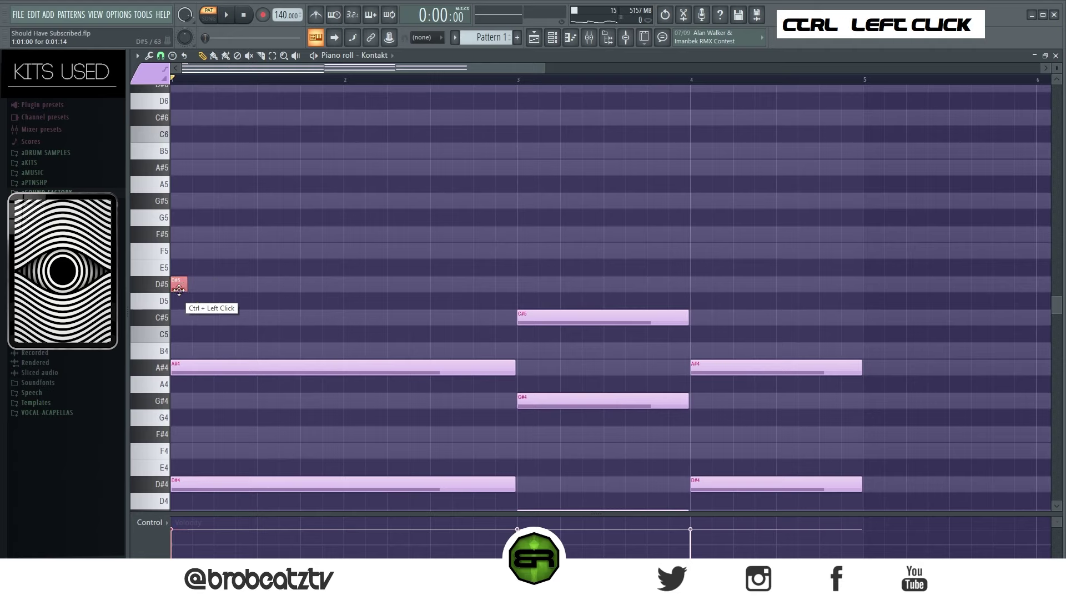
{"action": "left_click", "coordinate": [227, 288], "text": "shift"}
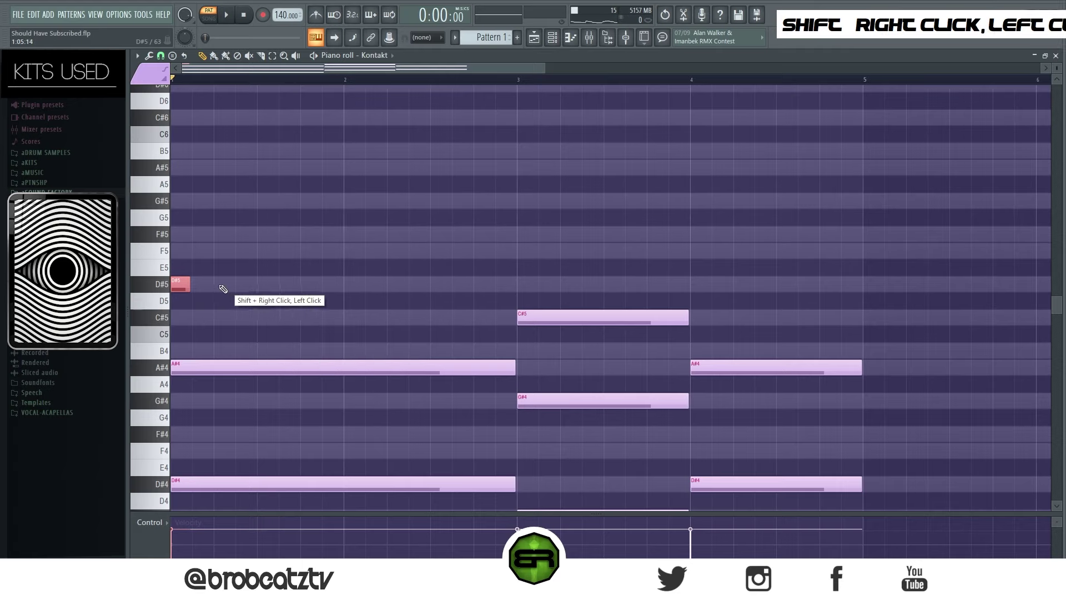
{"action": "mouse_move", "coordinate": [183, 285]}
{"action": "left_mouse_down"}
{"action": "mouse_move", "coordinate": [292, 280]}
{"action": "mouse_move", "coordinate": [270, 284]}
{"action": "left_mouse_up"}
{"action": "left_click", "coordinate": [180, 284], "text": "ctrl"}
{"action": "key", "text": "space"}
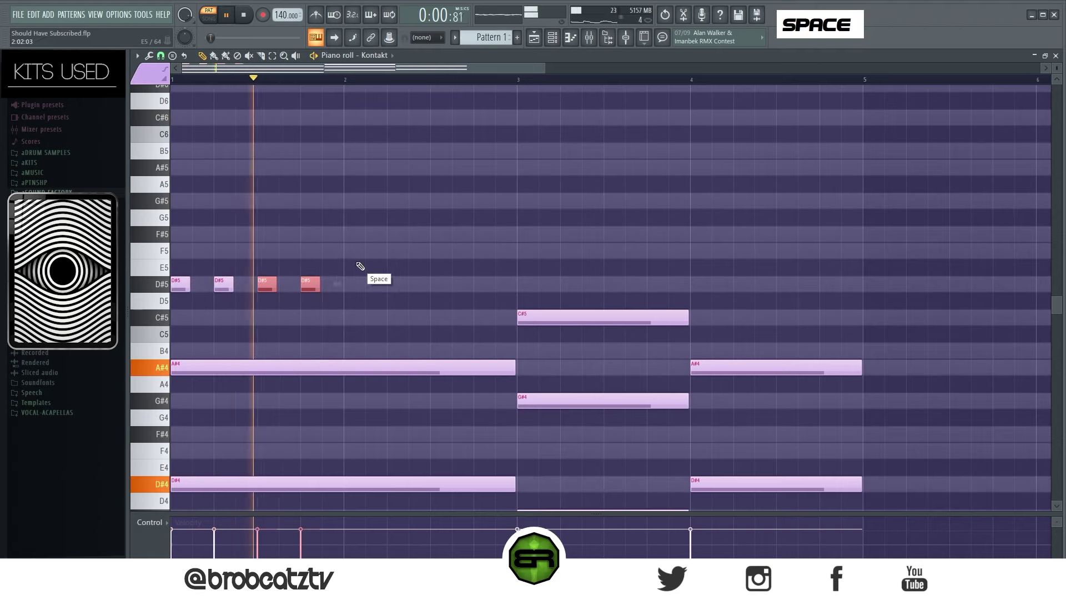
{"action": "key", "text": "space"}
- Lower the velocity of all notes and enlarge the velocity lane beneath the note grid
{"action": "key", "text": "ctrl+a"}
{"action": "scroll", "coordinate": [367, 263], "scroll_direction": "down", "scroll_amount": 2}
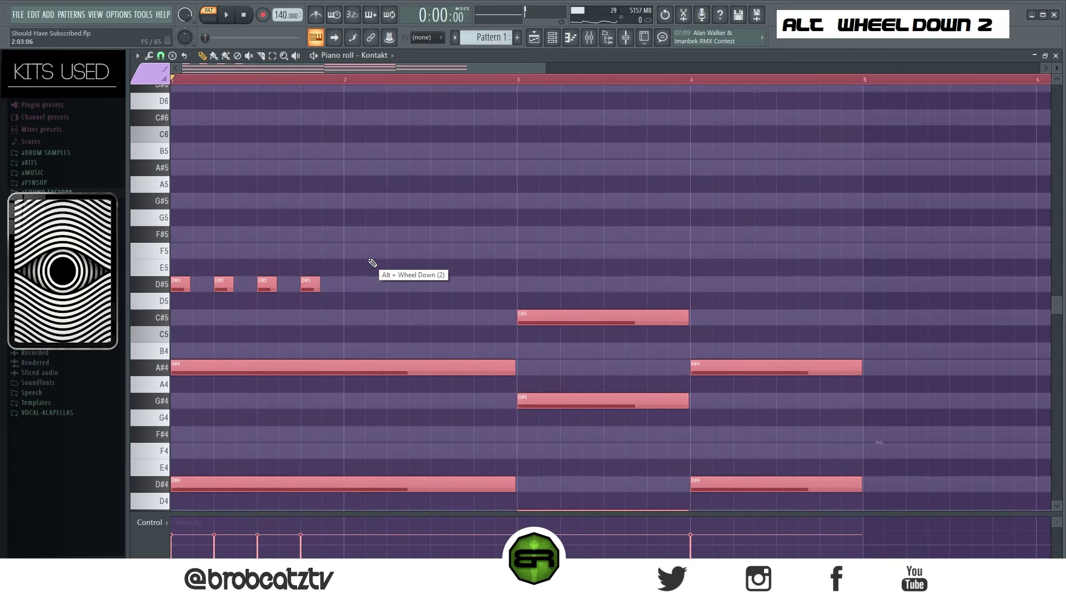
{"action": "scroll", "coordinate": [373, 263], "scroll_direction": "down", "scroll_amount": 2}
{"action": "left_click", "coordinate": [342, 501]}
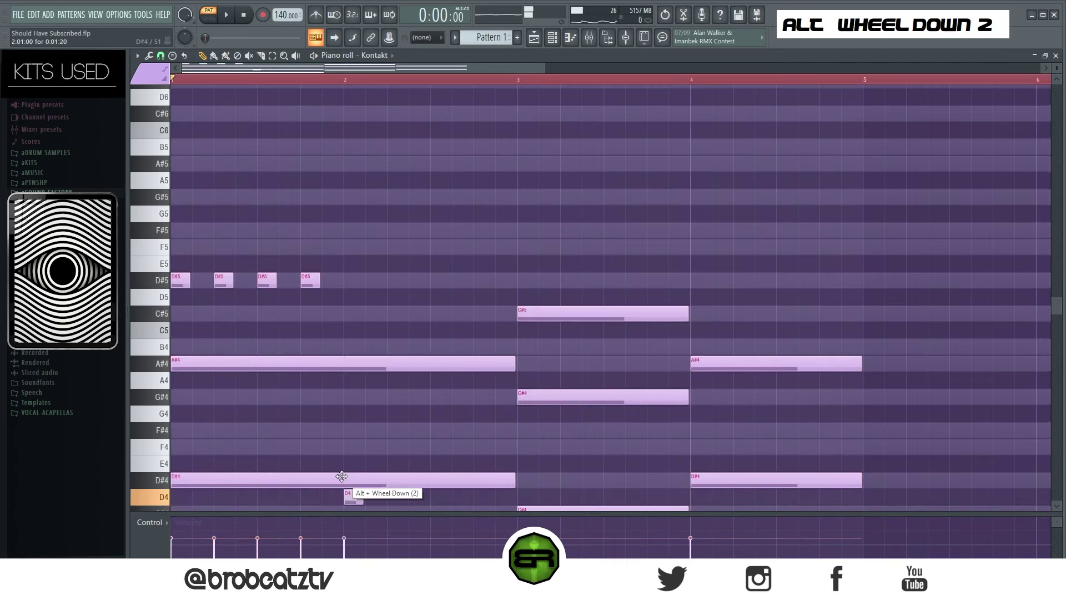
{"action": "right_click", "coordinate": [349, 512]}
{"action": "left_click_drag", "start_coordinate": [353, 514], "coordinate": [350, 462]}
- Play the pattern back and raise the velocity of all notes slightly
{"action": "key", "text": "space"}
{"action": "right_click", "coordinate": [376, 267]}
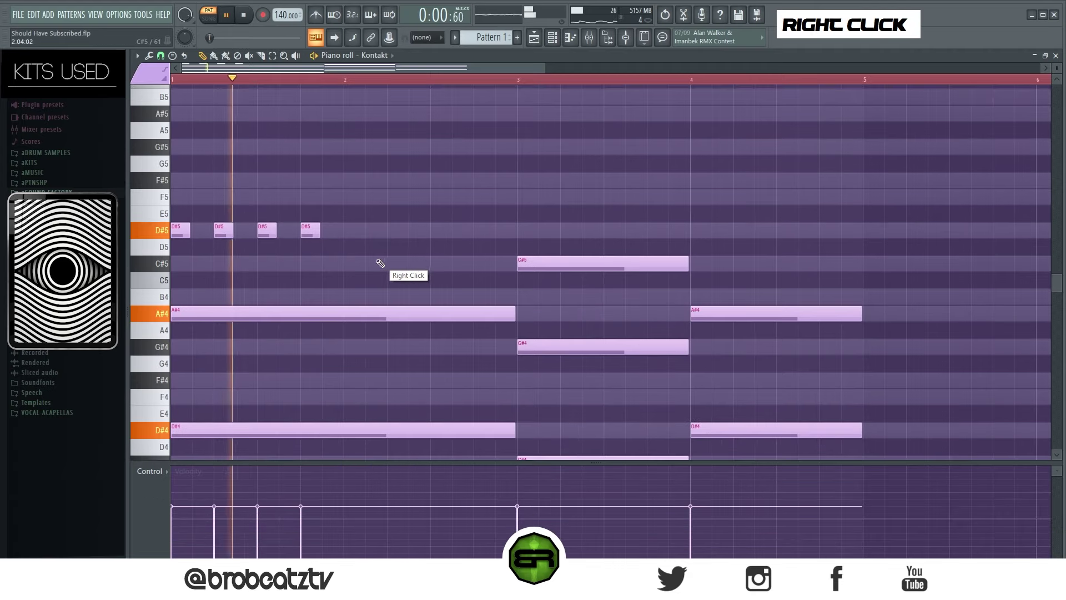
{"action": "key", "text": "ctrl+a"}
{"action": "scroll", "coordinate": [373, 260], "scroll_direction": "up", "scroll_amount": 2, "text": "alt"}
{"action": "key", "text": "space"}
- Repeat the short D#5 notes on every beat of bars 2 to 4 and play the pattern back
{"action": "right_click", "coordinate": [365, 233]}
{"action": "left_click_drag", "start_coordinate": [354, 204], "coordinate": [358, 233], "text": "ctrl"}
{"action": "key", "text": "space"}
{"action": "left_click_drag", "start_coordinate": [518, 222], "coordinate": [549, 243], "text": "ctrl"}
{"action": "key", "text": "space"}
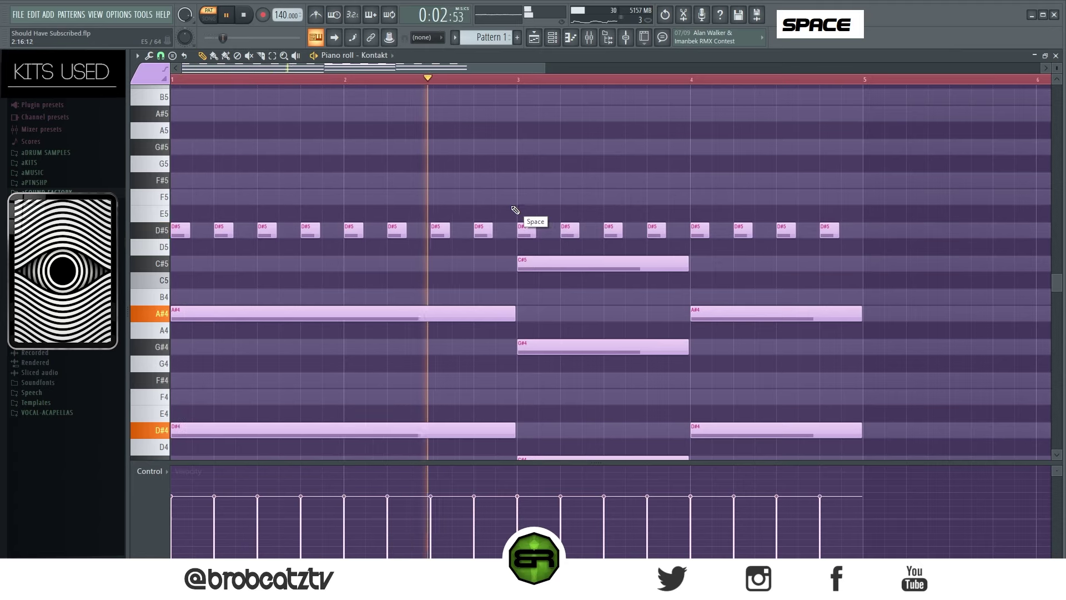
{"action": "right_click", "coordinate": [469, 272]}
{"action": "scroll", "coordinate": [460, 286], "scroll_direction": "down", "scroll_amount": 2}
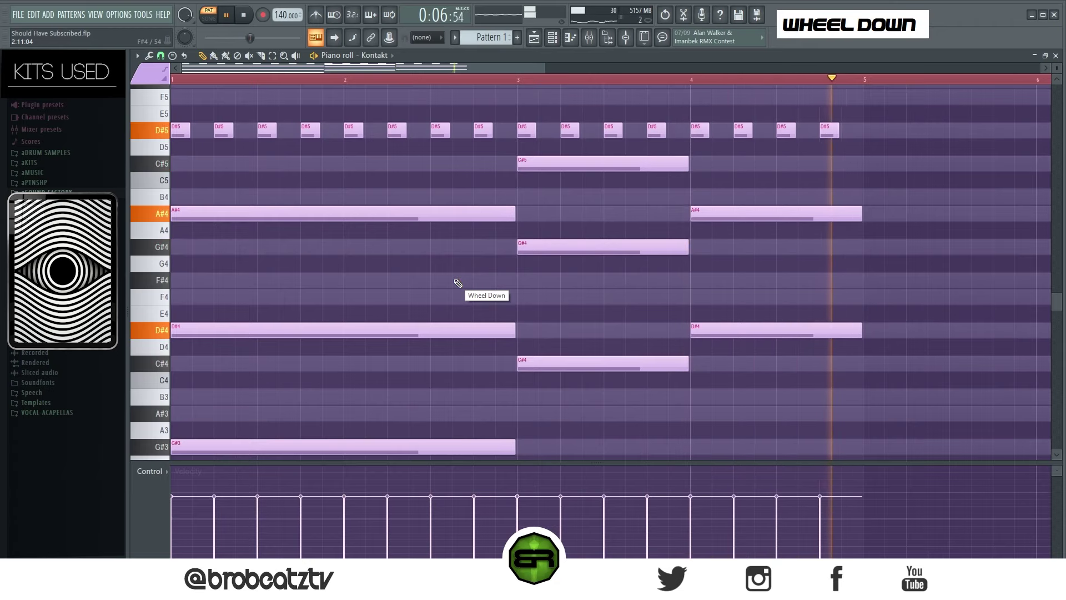
{"action": "key", "text": "space"}
- Duplicate the first A#4 note an octave higher to A#5 and shorten the copy to match the D#5 notes
{"action": "scroll", "coordinate": [439, 284], "scroll_direction": "up", "scroll_amount": 2}
{"action": "left_click", "coordinate": [211, 317], "text": "ctrl"}
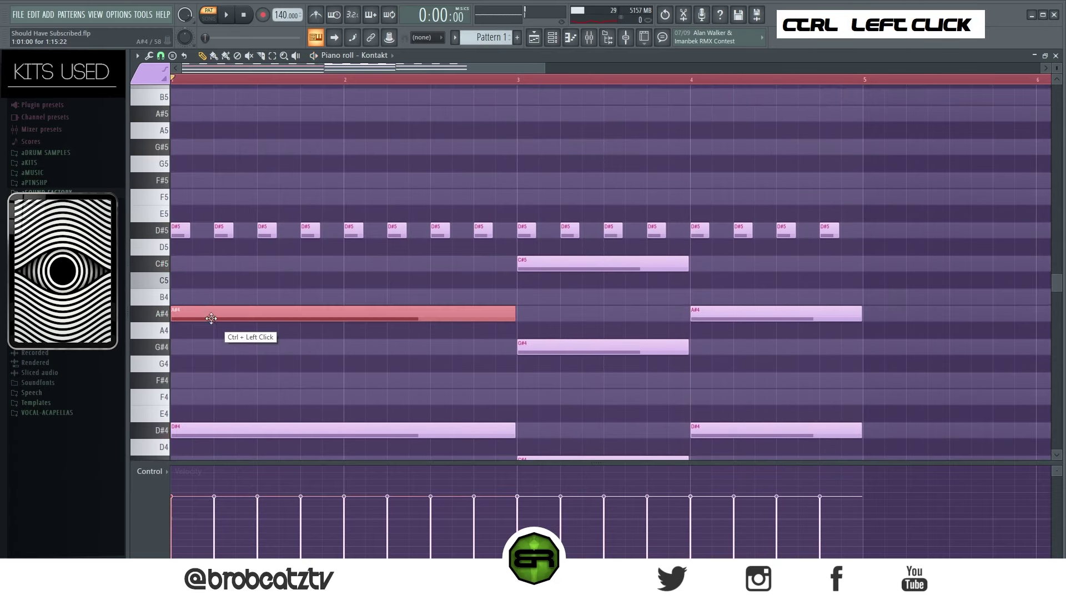
{"action": "left_click", "coordinate": [202, 314], "text": "shift"}
{"action": "key", "text": "ctrl+Up"}
{"action": "scroll", "coordinate": [209, 312], "scroll_direction": "up", "scroll_amount": 2}
{"action": "right_click", "coordinate": [458, 258]}
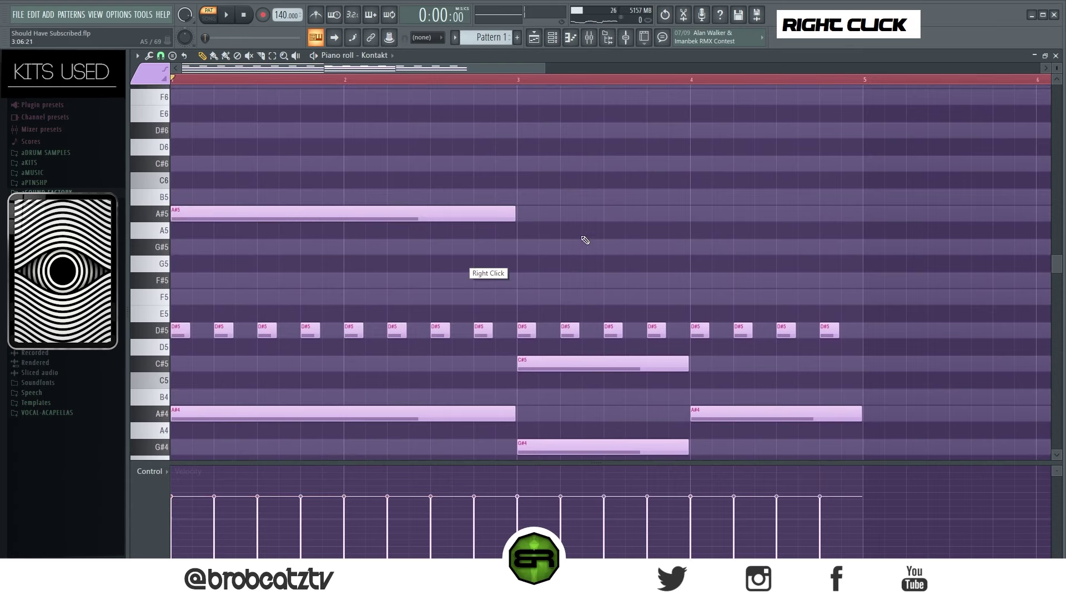
{"action": "left_click_drag", "start_coordinate": [515, 216], "coordinate": [216, 229]}
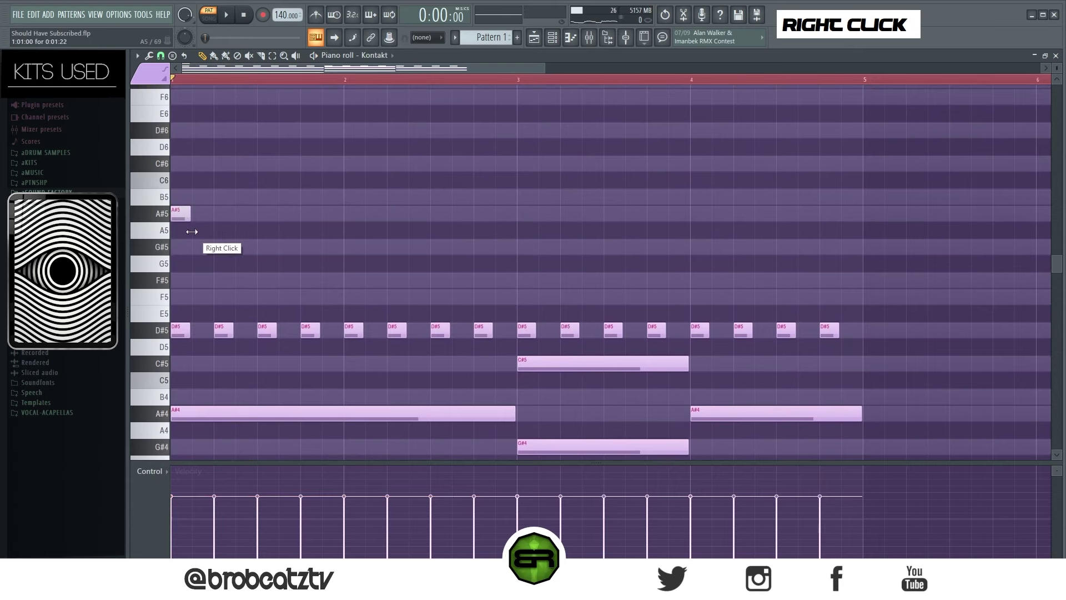
- Shrink the velocity lane to enlarge the note grid and play back the start of the pattern
{"action": "scroll", "coordinate": [195, 236], "scroll_direction": "down", "scroll_amount": 4}
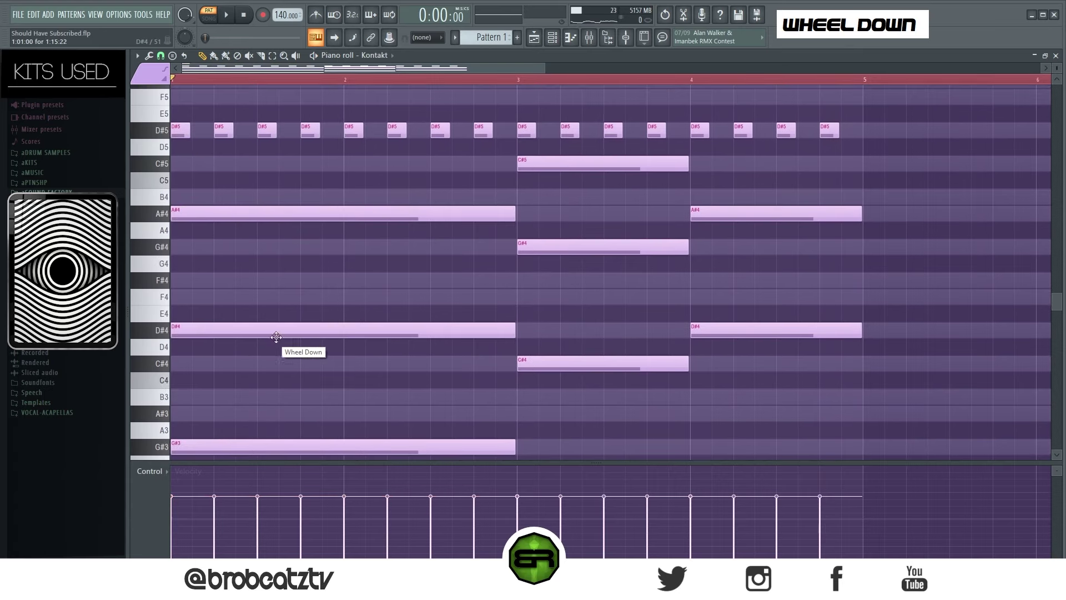
{"action": "left_click_drag", "start_coordinate": [300, 464], "coordinate": [288, 505]}
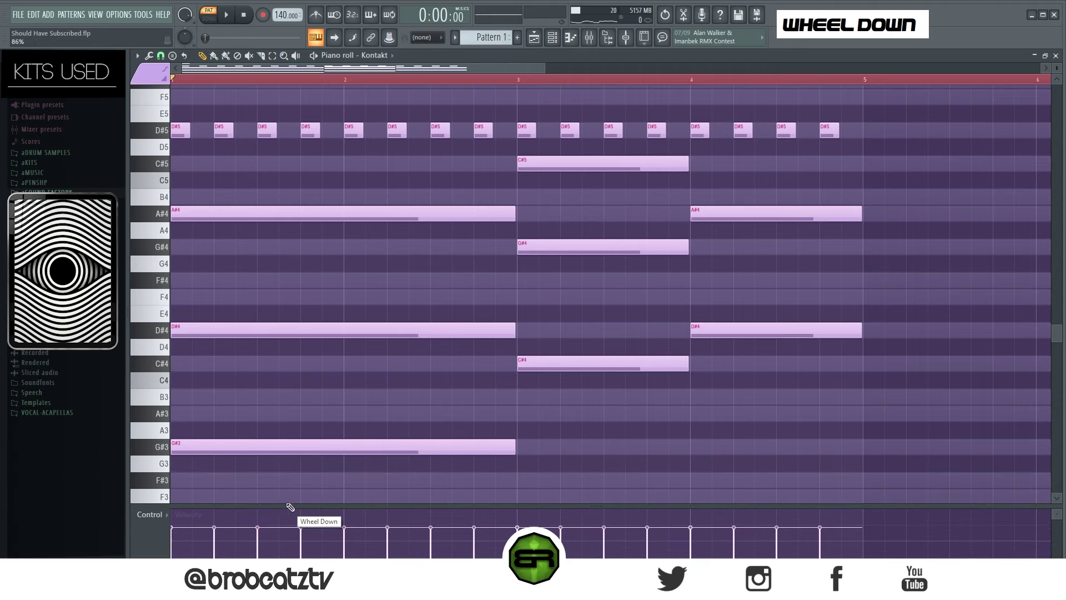
{"action": "scroll", "coordinate": [303, 352], "scroll_direction": "up", "scroll_amount": 4}
{"action": "key", "text": "space"}
{"action": "key", "text": "space"}
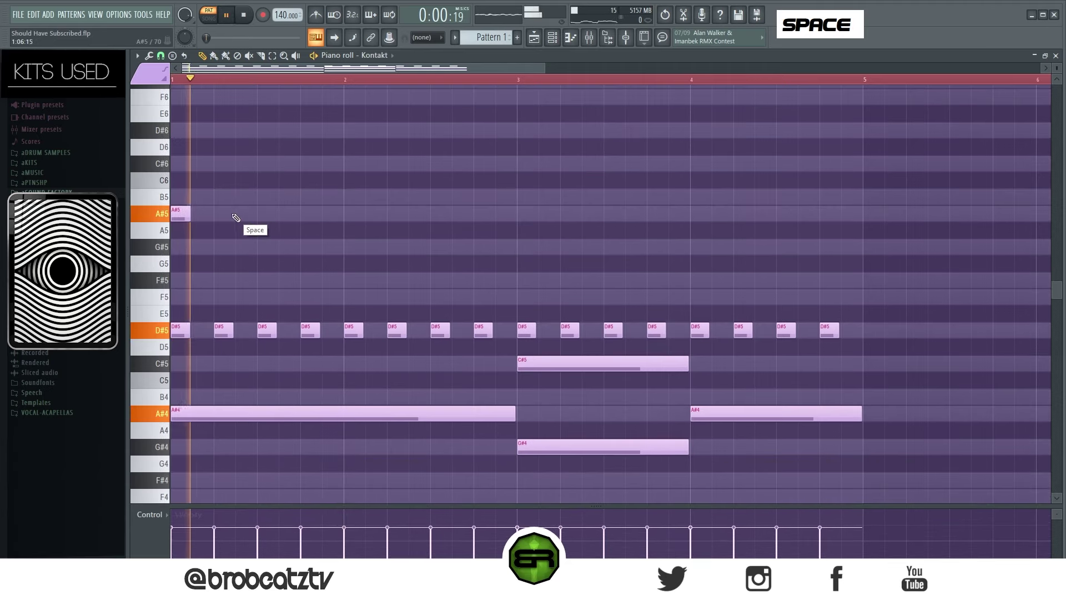
{"action": "key", "text": "space"}
{"action": "key", "text": "space"}
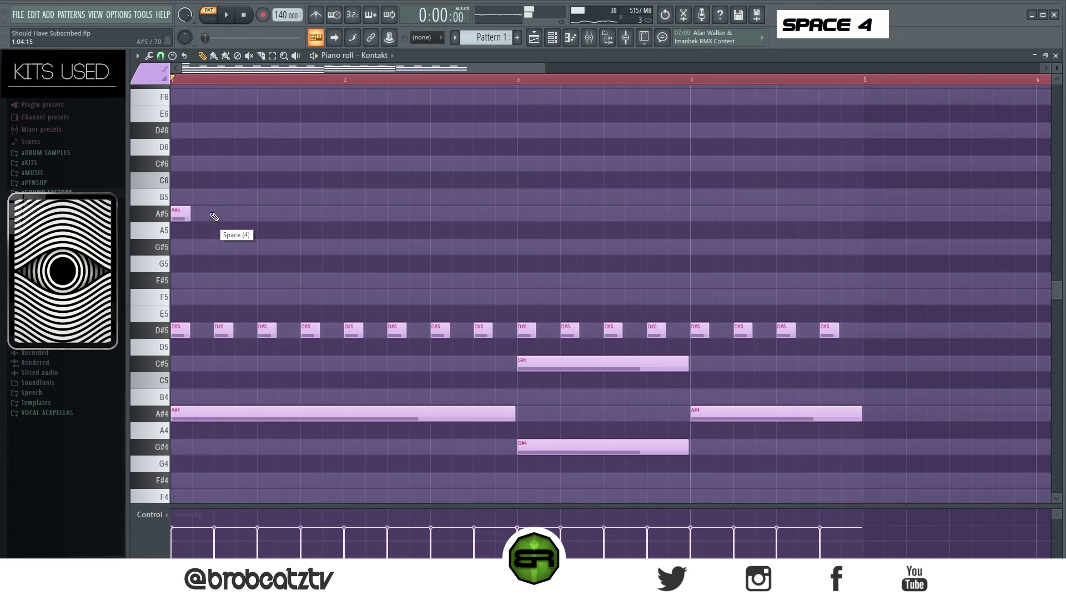
- Raise the velocity of the A#5 note and add a short G#5 note at step 7 of bar 1
{"action": "scroll", "coordinate": [245, 225], "scroll_direction": "up", "scroll_amount": 2, "text": "alt"}
{"action": "key", "text": "space"}
{"action": "right_click", "coordinate": [245, 228]}
{"action": "left_click", "coordinate": [244, 247]}
{"action": "key", "text": "space"}
{"action": "key", "text": "space"}
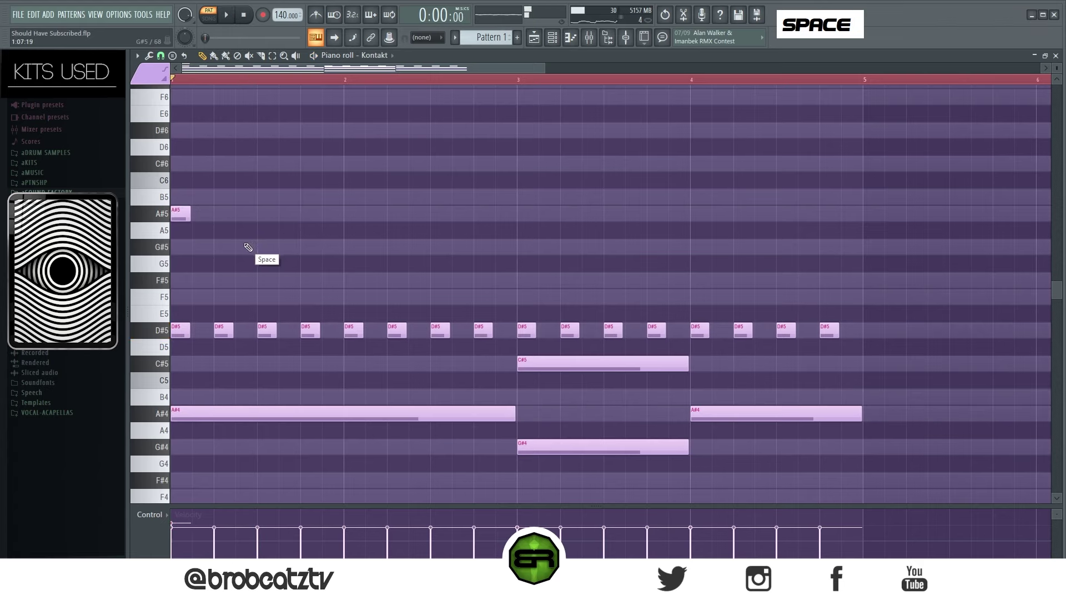
{"action": "key", "text": "space"}
{"action": "key", "text": "space"}
{"action": "key", "text": "space"}
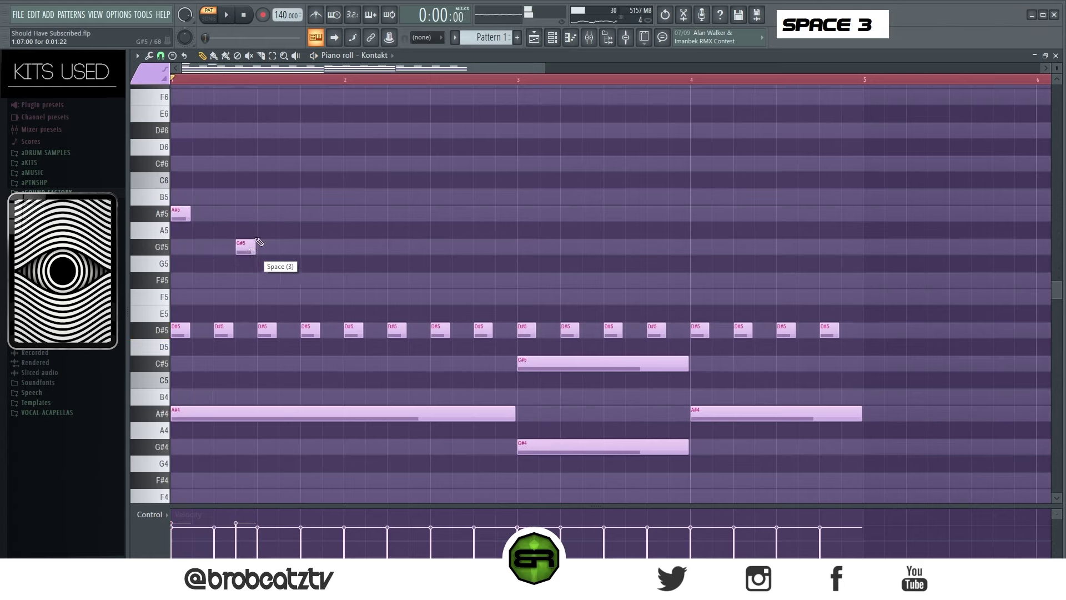
- Add a short B5 note at step 9 and short D#6 notes at steps 13 and 15 of bar 1
{"action": "left_click", "coordinate": [248, 245], "text": "ctrl"}
{"action": "left_click_drag", "start_coordinate": [248, 245], "coordinate": [270, 197], "text": "shift"}
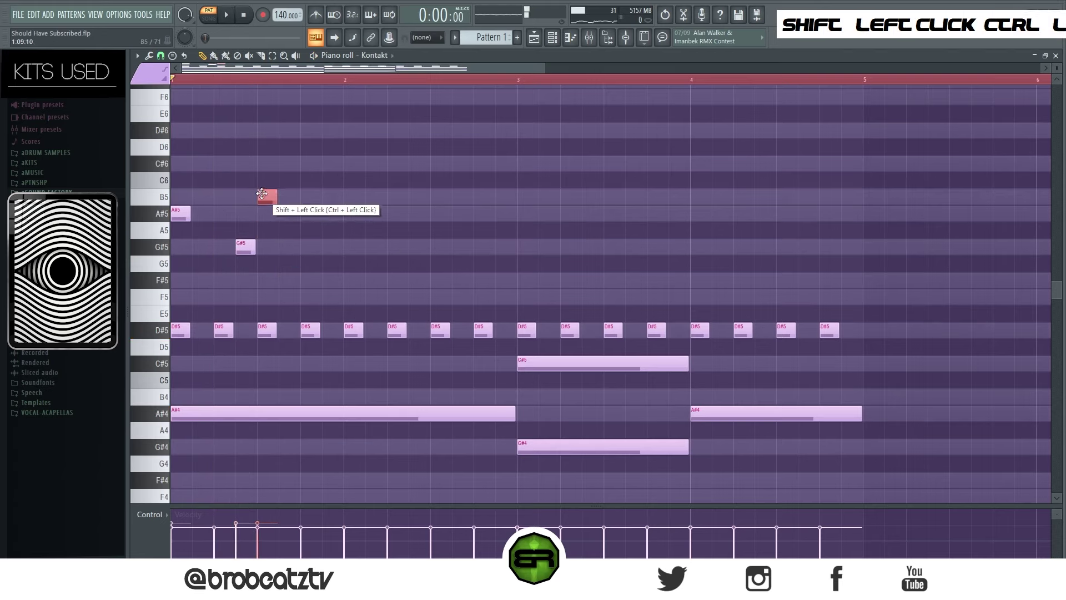
{"action": "right_click", "coordinate": [245, 240]}
{"action": "left_click", "coordinate": [265, 131]}
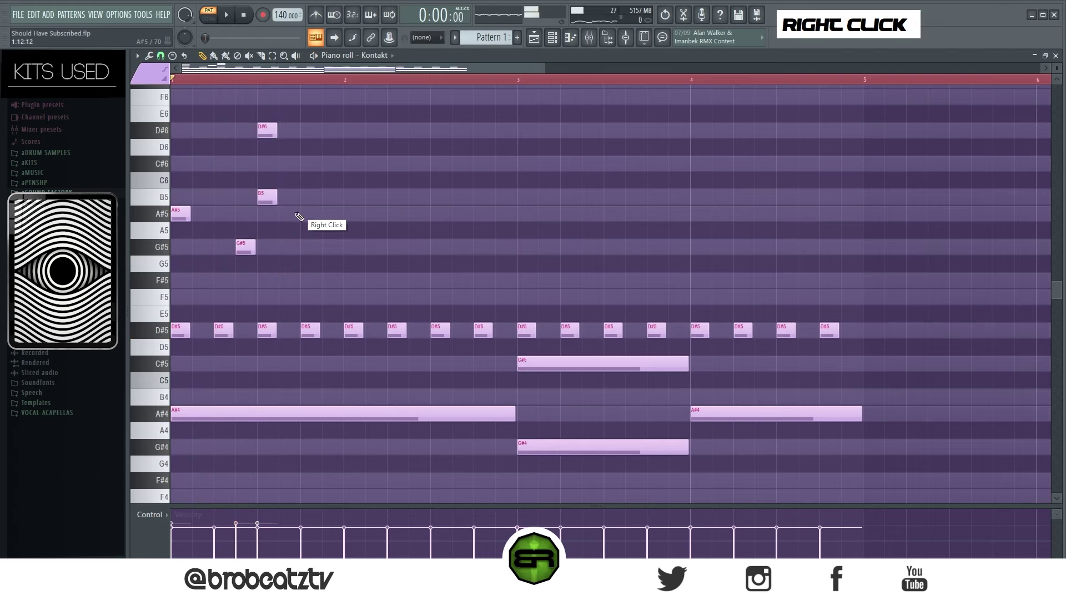
{"action": "left_click_drag", "start_coordinate": [290, 132], "coordinate": [309, 146]}
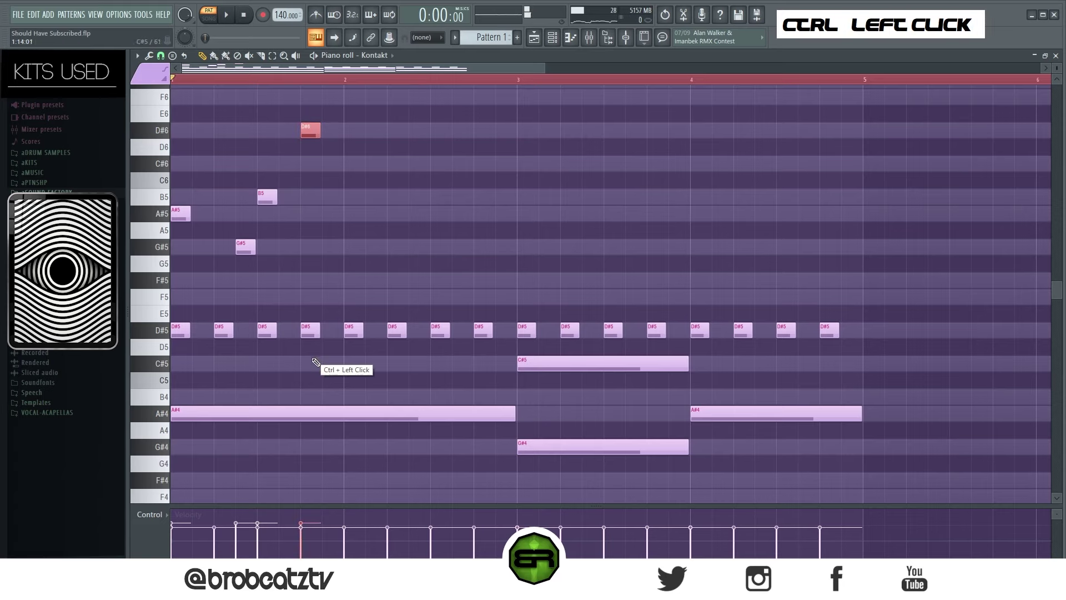
{"action": "left_click", "coordinate": [335, 233], "text": "ctrl"}
{"action": "left_click", "coordinate": [326, 132]}
- Copy the bar 1 melody notes from G#5 to D#6 into bar 2 and play the pattern
{"action": "left_click_drag", "start_coordinate": [371, 109], "coordinate": [170, 294], "text": "ctrl"}
{"action": "left_click_drag", "start_coordinate": [178, 216], "coordinate": [352, 215], "text": "shift"}
{"action": "key", "text": "space"}
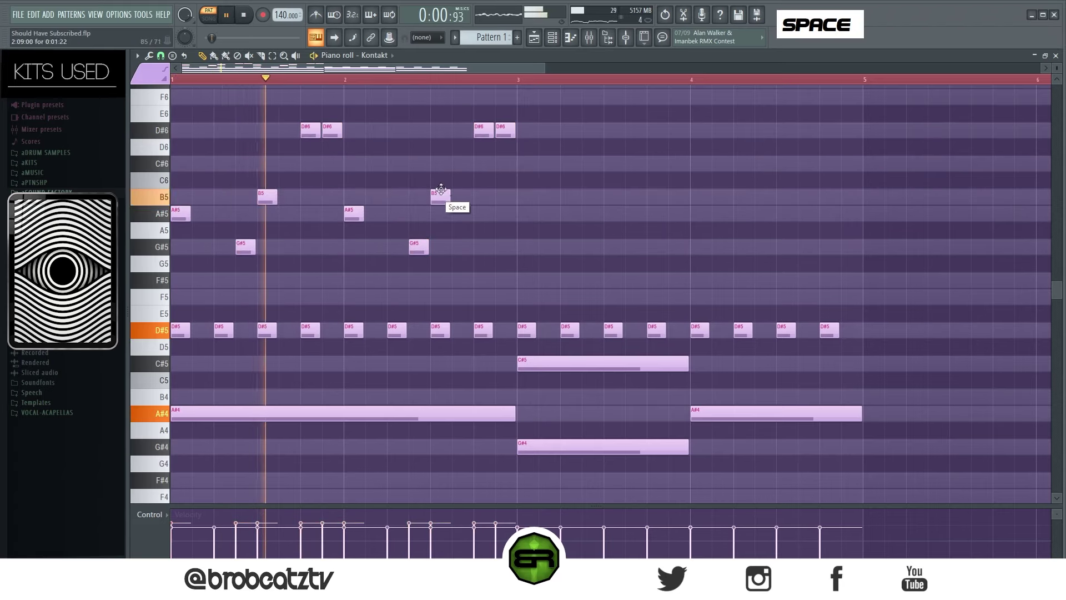
- Delete the last D#6 note in bar 2 and lengthen the remaining D#6 to the end of the bar
{"action": "right_click", "coordinate": [503, 131]}
{"action": "left_click_drag", "start_coordinate": [494, 134], "coordinate": [522, 199], "text": "alt"}
{"action": "key", "text": "ctrl+space"}
- Copy the two-bar top melody into bars 3 and 4 and slightly lower the velocity of the selected melody notes
{"action": "left_click_drag", "start_coordinate": [895, 269], "coordinate": [210, 124], "text": "ctrl"}
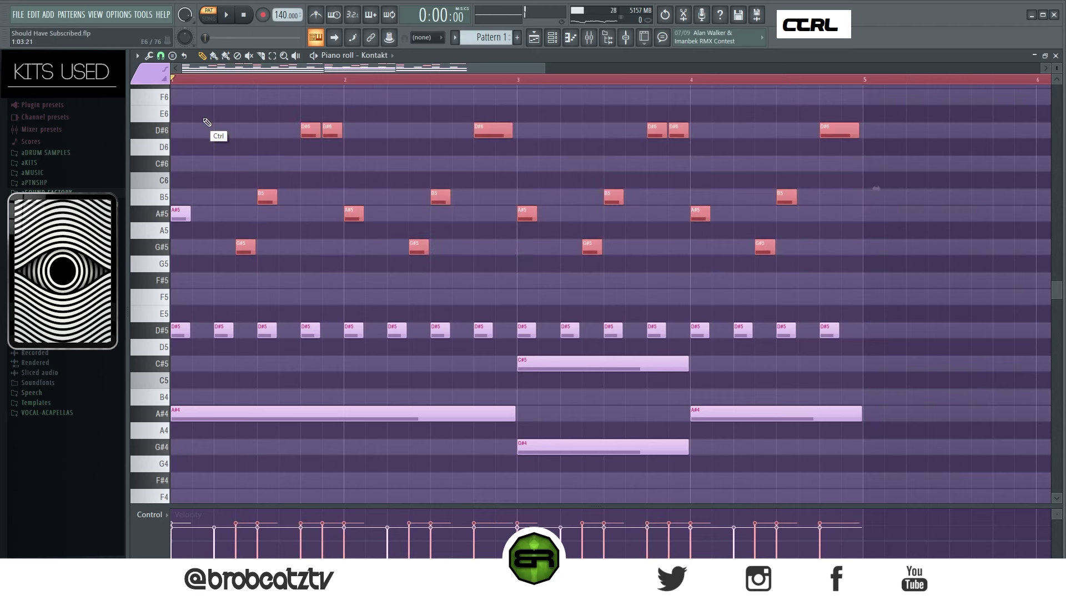
{"action": "scroll", "coordinate": [301, 127], "scroll_direction": "down", "scroll_amount": 2, "text": "alt"}
{"action": "right_click", "coordinate": [225, 195], "text": "ctrl"}
{"action": "right_click", "coordinate": [200, 186]}
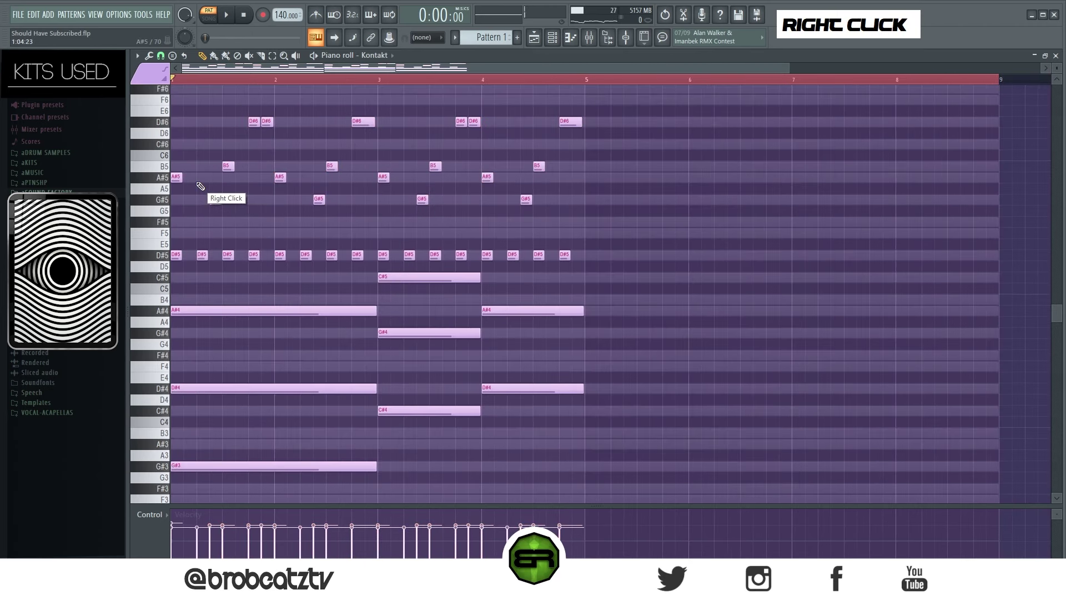
- Play the pattern and replace the long D#6 in bar 4 with a C#6 at step 11 and a short B5 at step 15
{"action": "key", "text": "space"}
{"action": "right_click", "coordinate": [367, 220]}
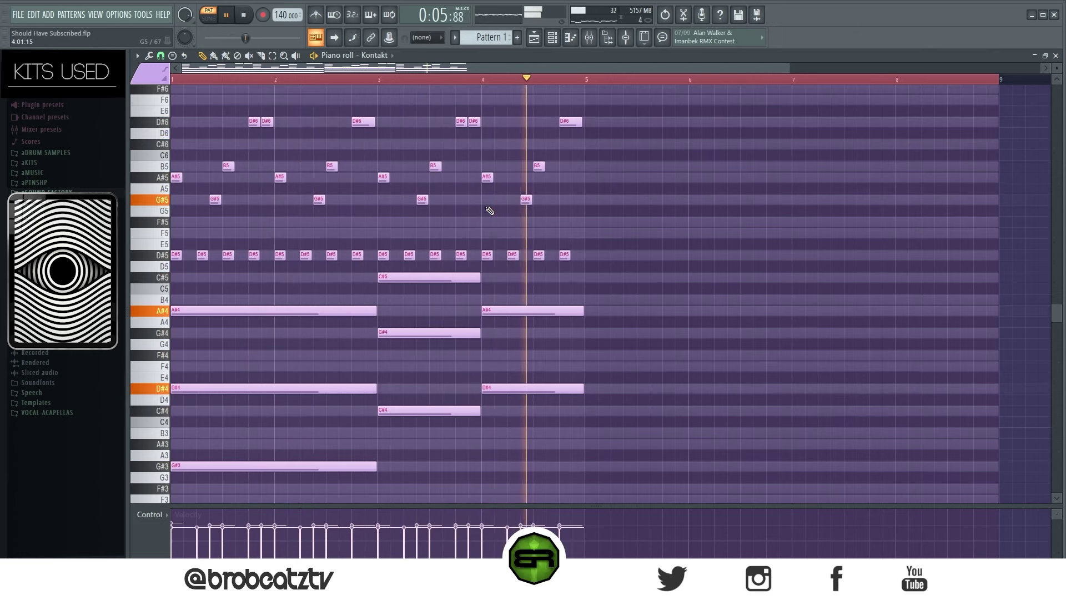
{"action": "key", "text": "space"}
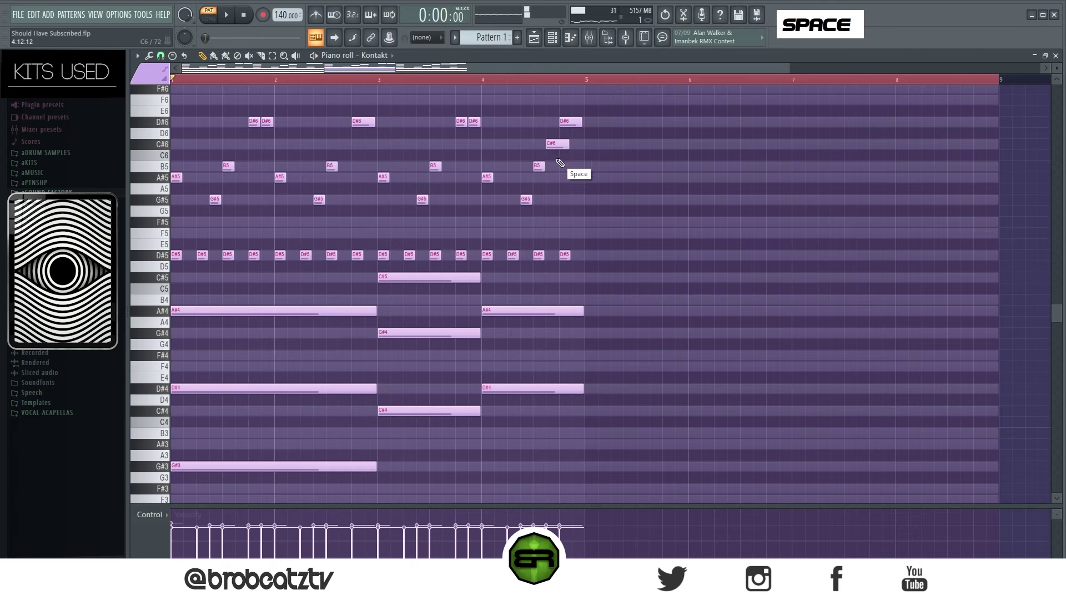
{"action": "right_click", "coordinate": [574, 124]}
{"action": "left_click_drag", "start_coordinate": [594, 167], "coordinate": [582, 169]}
- Duplicate all notes of the four-bar pattern into bars 5 to 8
{"action": "key", "text": "ctrl+a"}
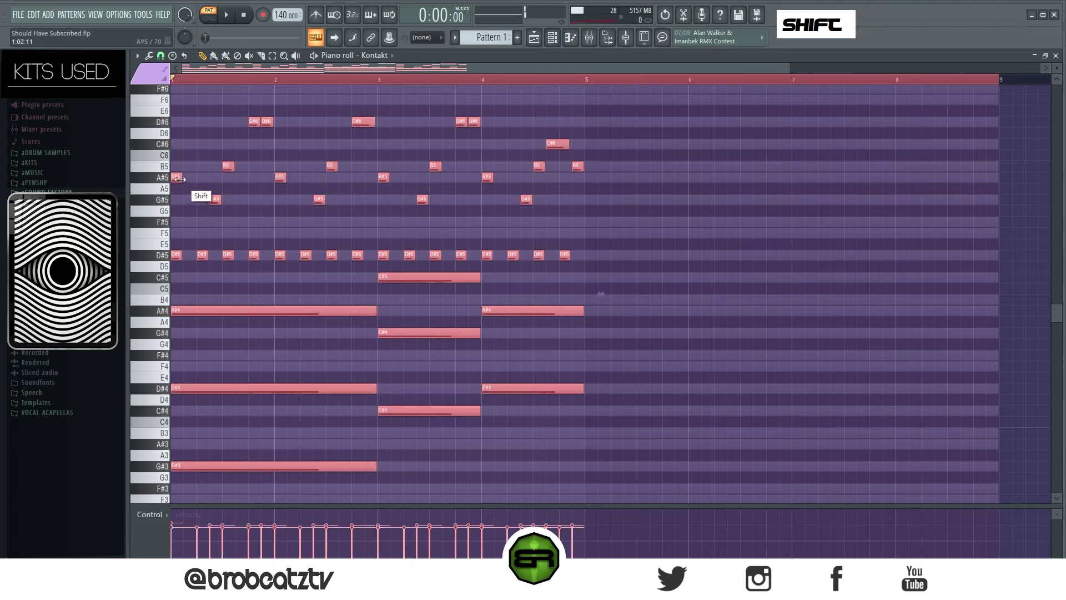
{"action": "left_click_drag", "start_coordinate": [179, 179], "coordinate": [595, 196]}
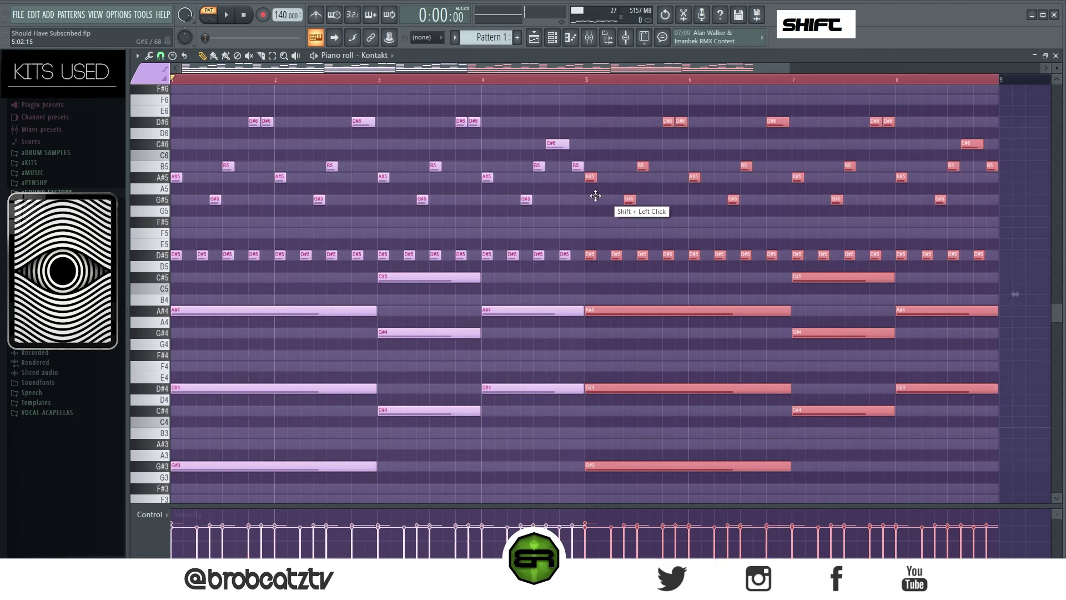
{"action": "left_click", "coordinate": [599, 208], "text": "ctrl"}
- Copy the bar 3 G#4 note to the start of bar 5 and extend it to about 1.4 bars
{"action": "scroll", "coordinate": [542, 222], "scroll_direction": "down", "scroll_amount": 1}
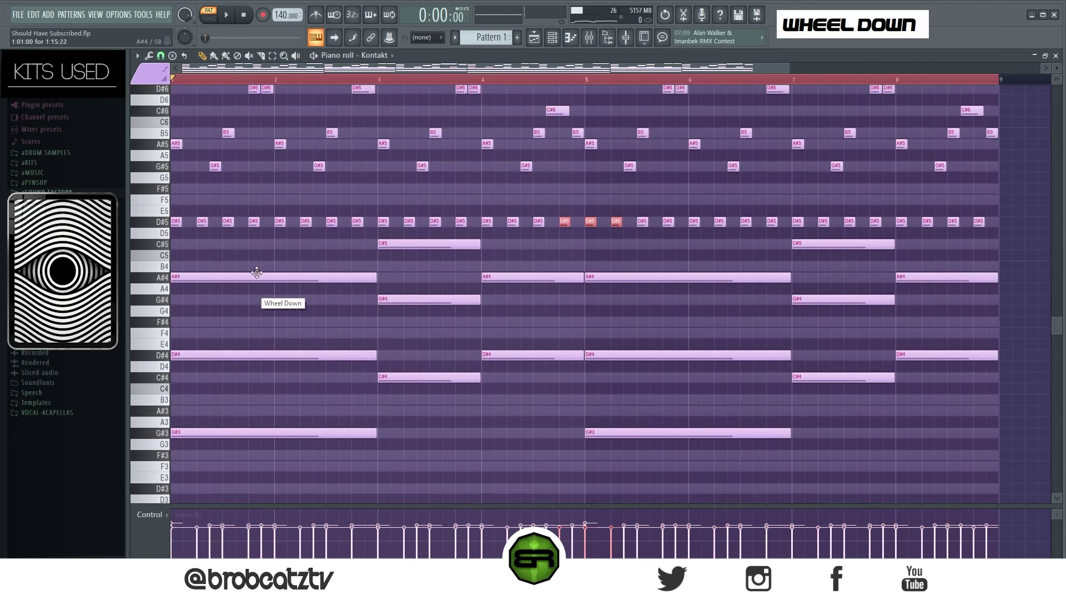
{"action": "right_click", "coordinate": [608, 301]}
{"action": "left_click", "coordinate": [444, 304], "text": "ctrl"}
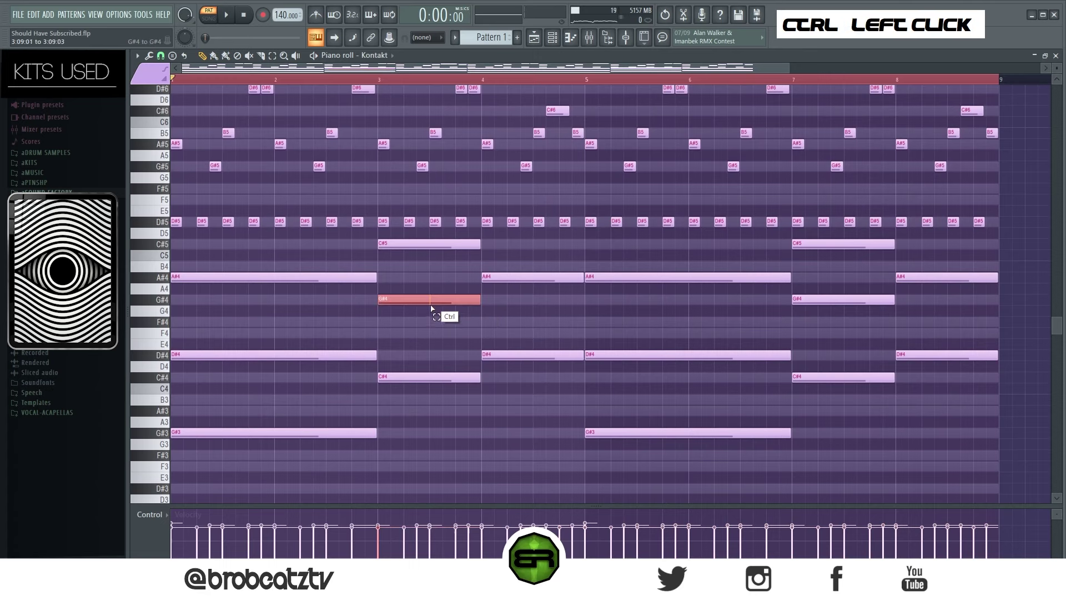
{"action": "left_click_drag", "start_coordinate": [427, 303], "coordinate": [615, 303]}
{"action": "right_click", "coordinate": [678, 302]}
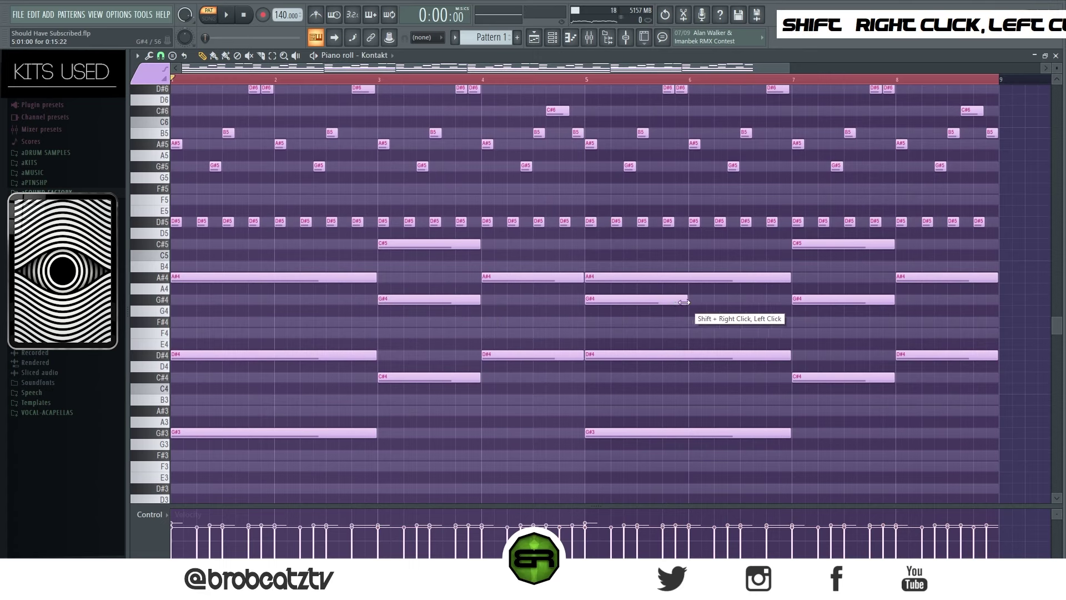
{"action": "left_click_drag", "start_coordinate": [683, 302], "coordinate": [692, 302]}
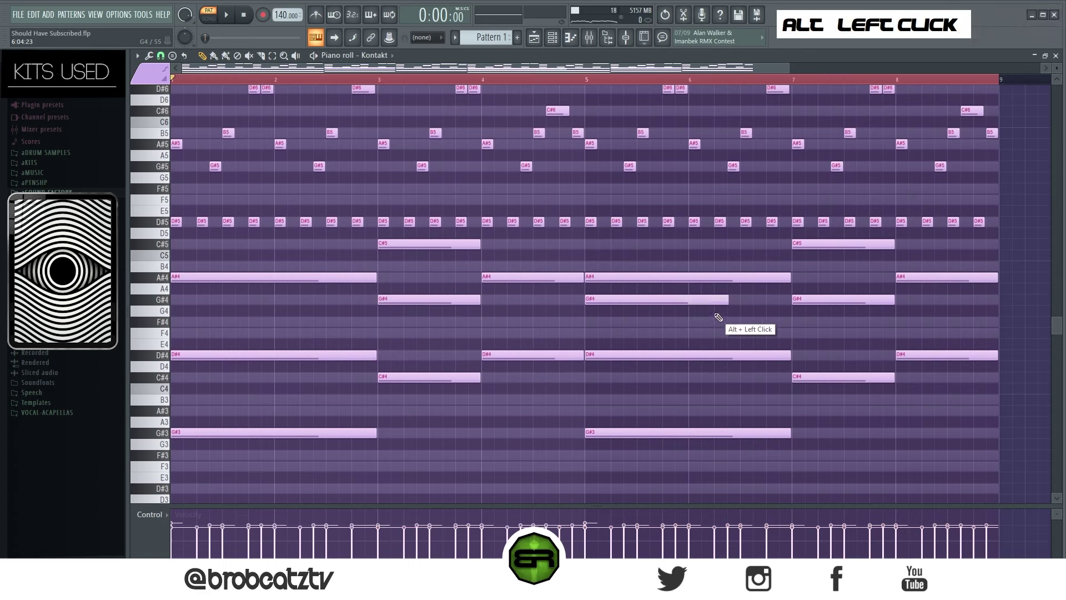
- Play back the eight-bar pattern to check the melody and the added G#4 note
{"action": "key", "text": "space"}
{"action": "scroll", "coordinate": [554, 234], "scroll_direction": "up", "scroll_amount": 3}
{"action": "right_click", "coordinate": [550, 221], "text": "ctrl"}
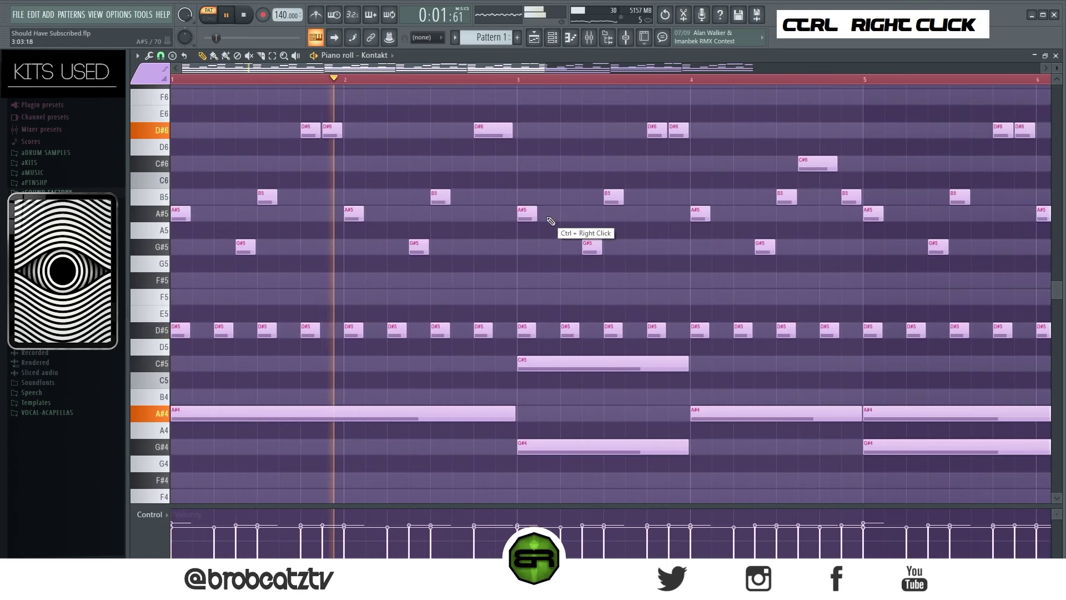
{"action": "right_click", "coordinate": [594, 227], "text": "ctrl"}
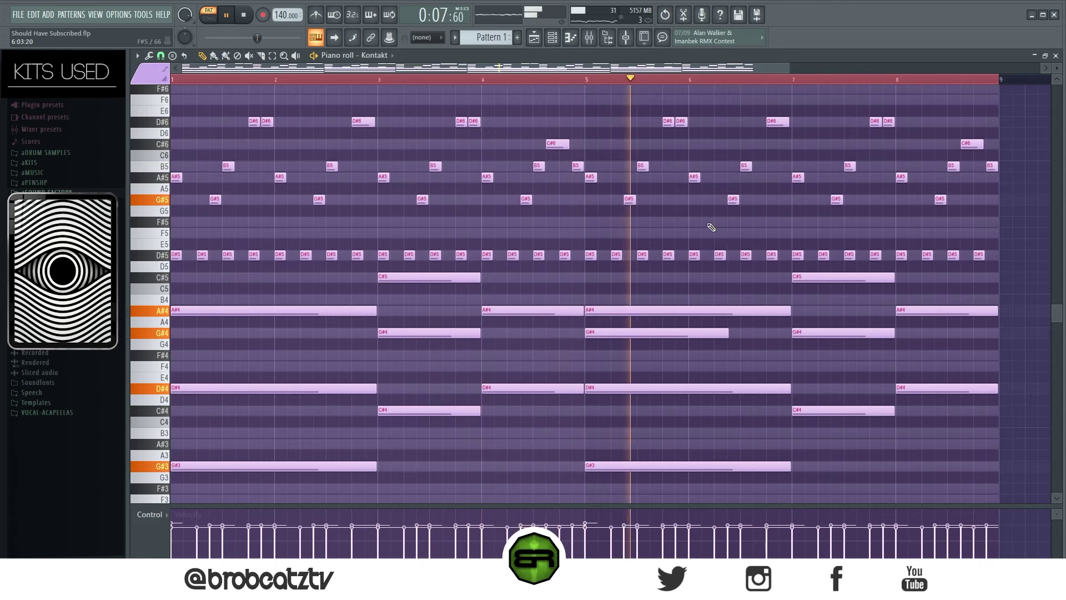
{"action": "key", "text": "space"}
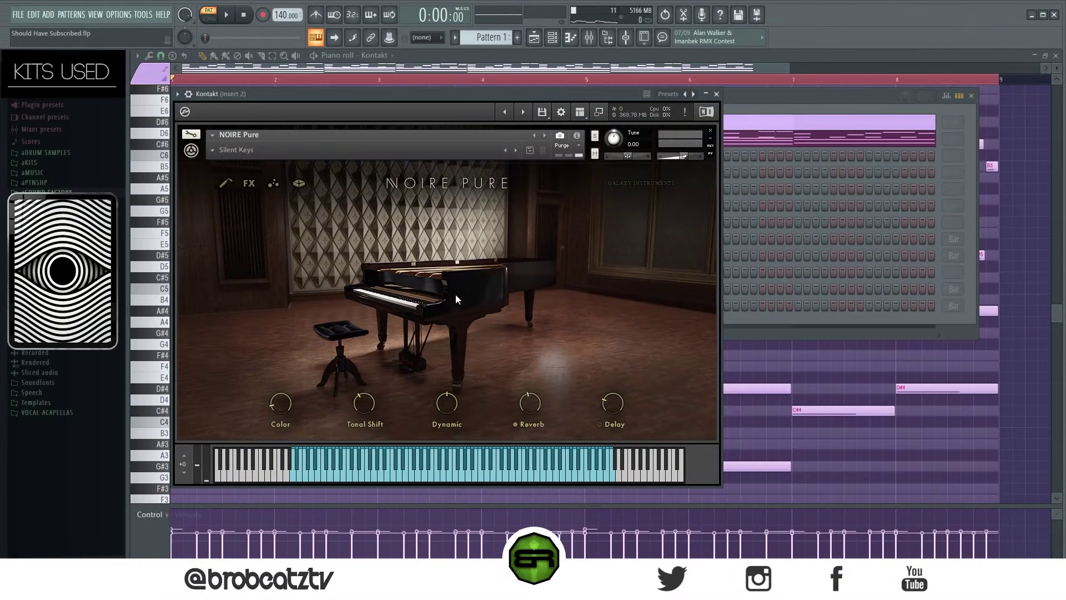
- Open the empty piano roll of the second Kontakt channel from the channel rack
{"action": "left_click", "coordinate": [754, 98]}
{"action": "right_click", "coordinate": [350, 153]}
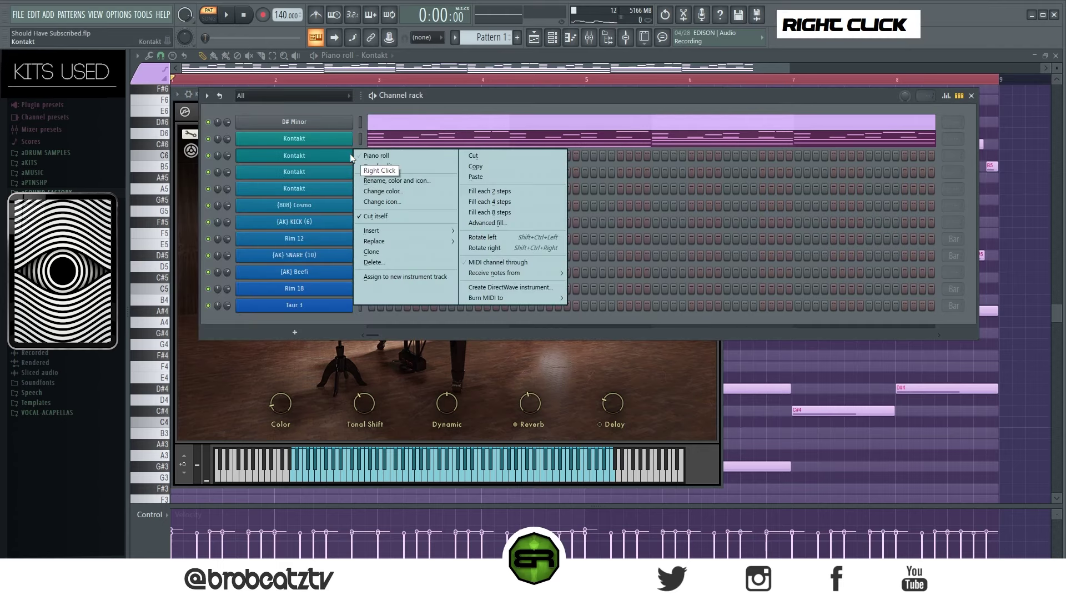
{"action": "left_click", "coordinate": [358, 155]}
{"action": "left_click_drag", "start_coordinate": [1057, 68], "coordinate": [1056, 85]}
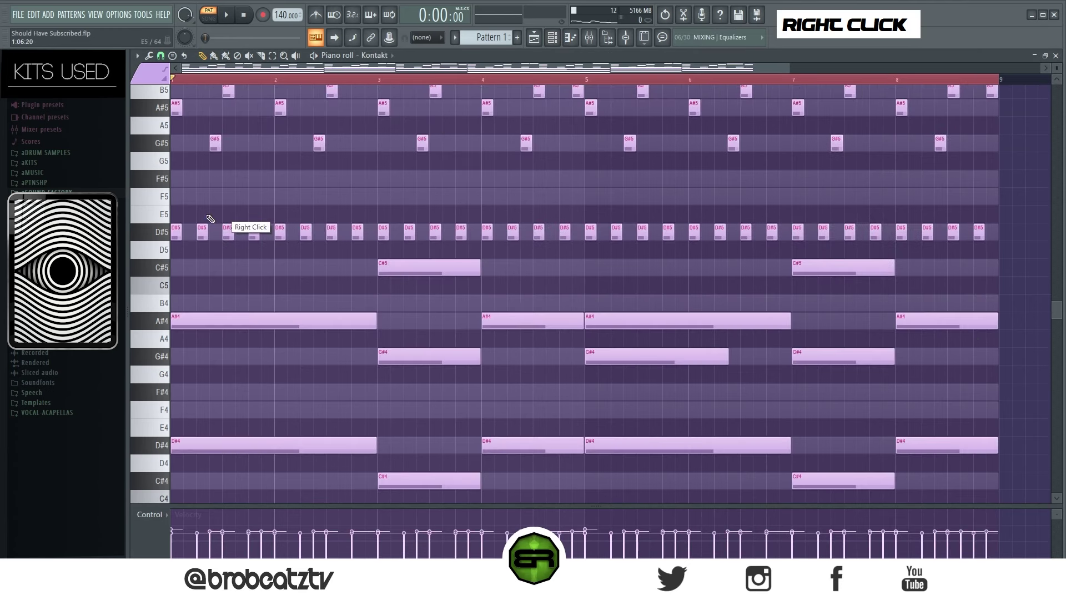
{"action": "scroll", "coordinate": [209, 219], "scroll_direction": "up", "scroll_amount": 2}
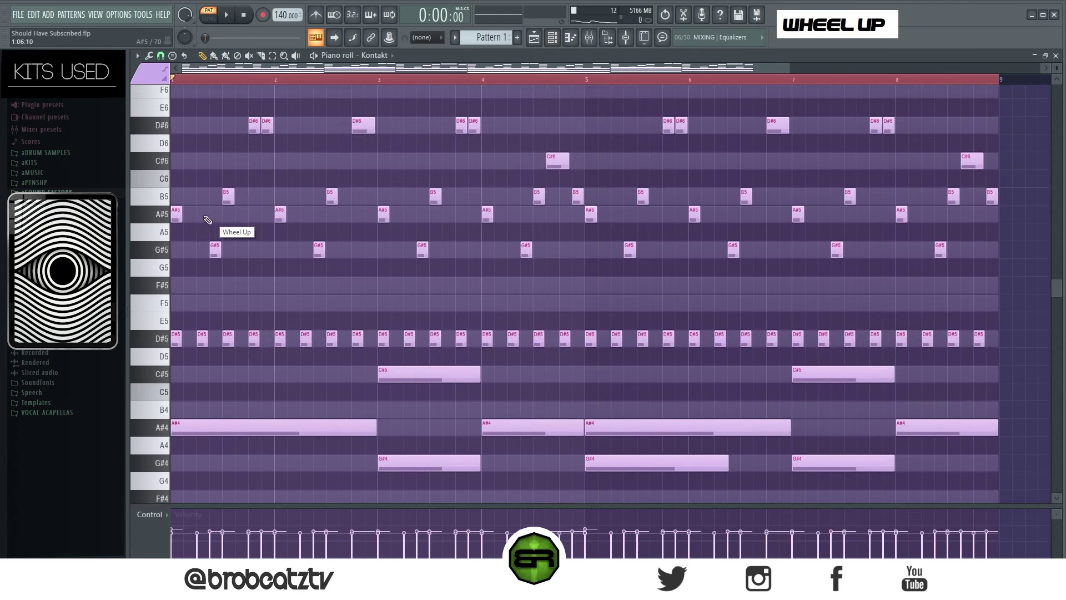
{"action": "left_click", "coordinate": [552, 39]}
{"action": "right_click", "coordinate": [352, 158]}
{"action": "left_click", "coordinate": [355, 156]}
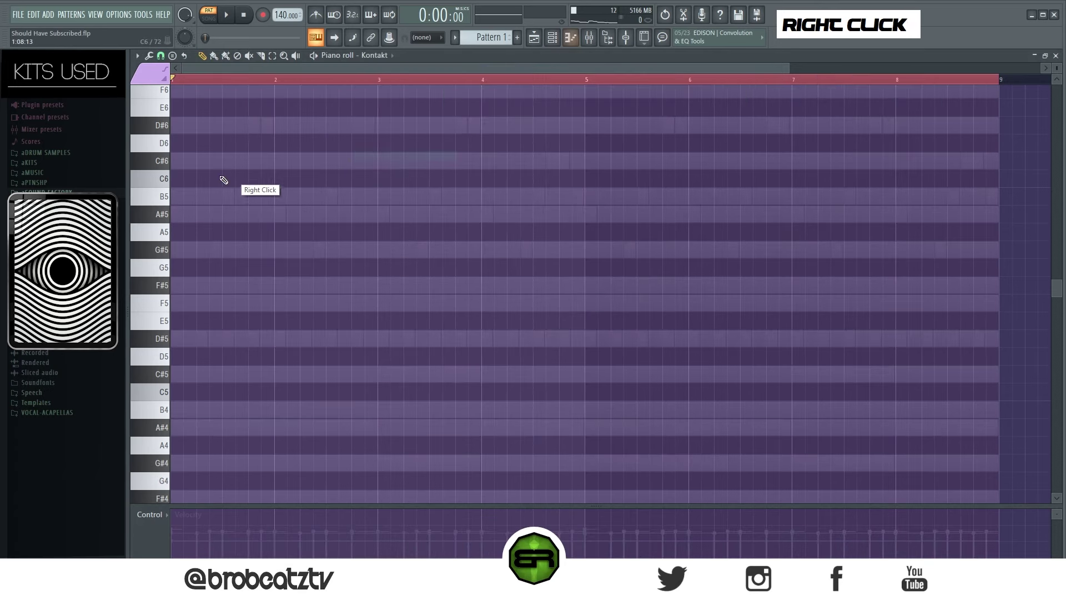
- Add A#5 and A#6 notes at the start of bar 1, stretch both to two bars and play them back
{"action": "left_click", "coordinate": [212, 216]}
{"action": "scroll", "coordinate": [215, 238], "scroll_direction": "up", "scroll_amount": 4}
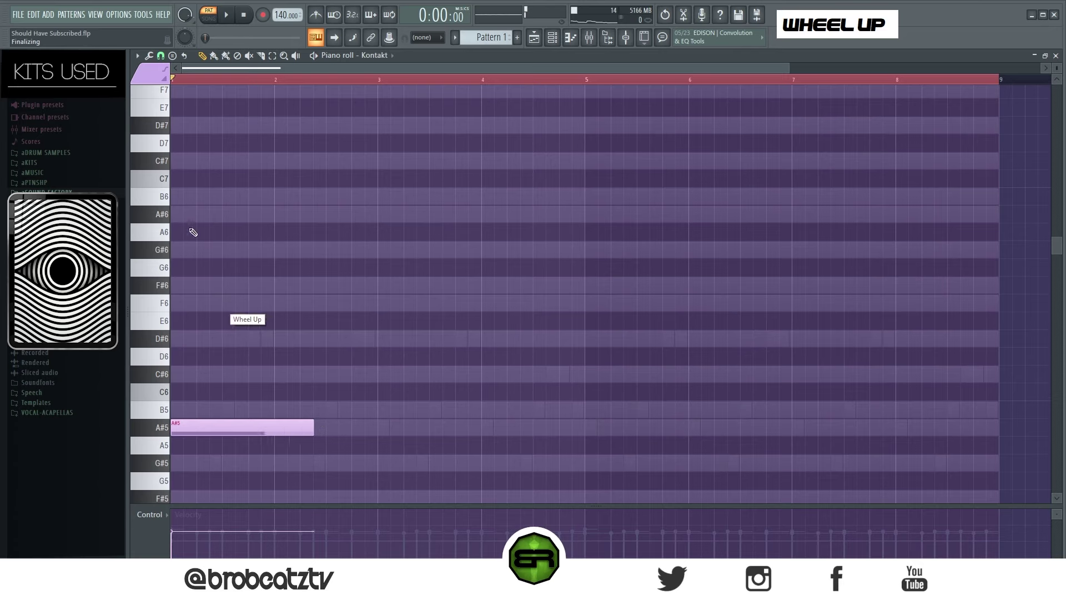
{"action": "left_click", "coordinate": [187, 216]}
{"action": "left_click_drag", "start_coordinate": [288, 168], "coordinate": [308, 431]}
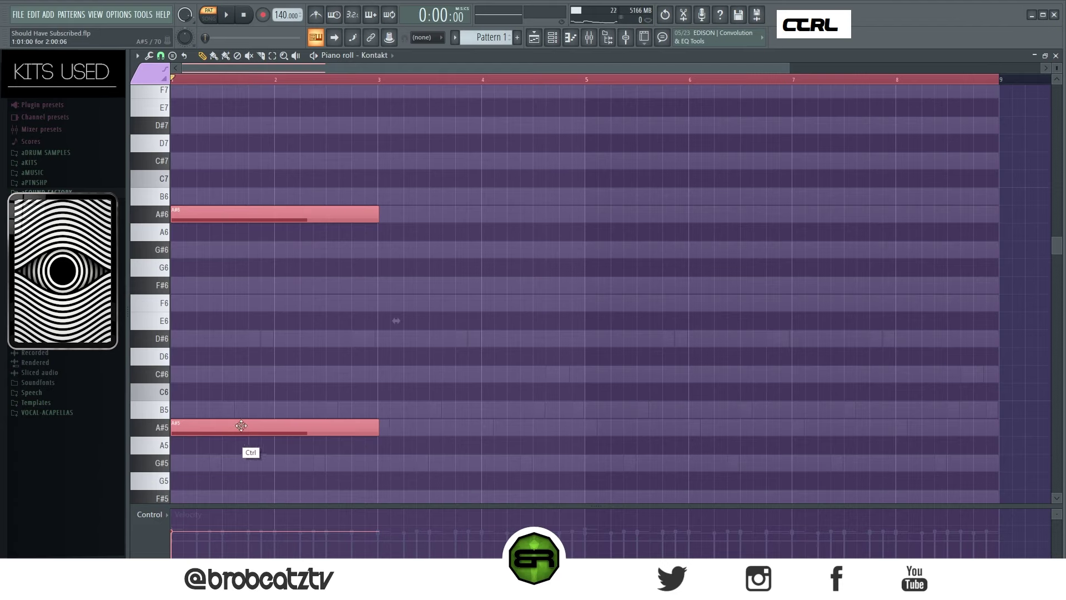
{"action": "right_click", "coordinate": [280, 388]}
{"action": "key", "text": "space"}
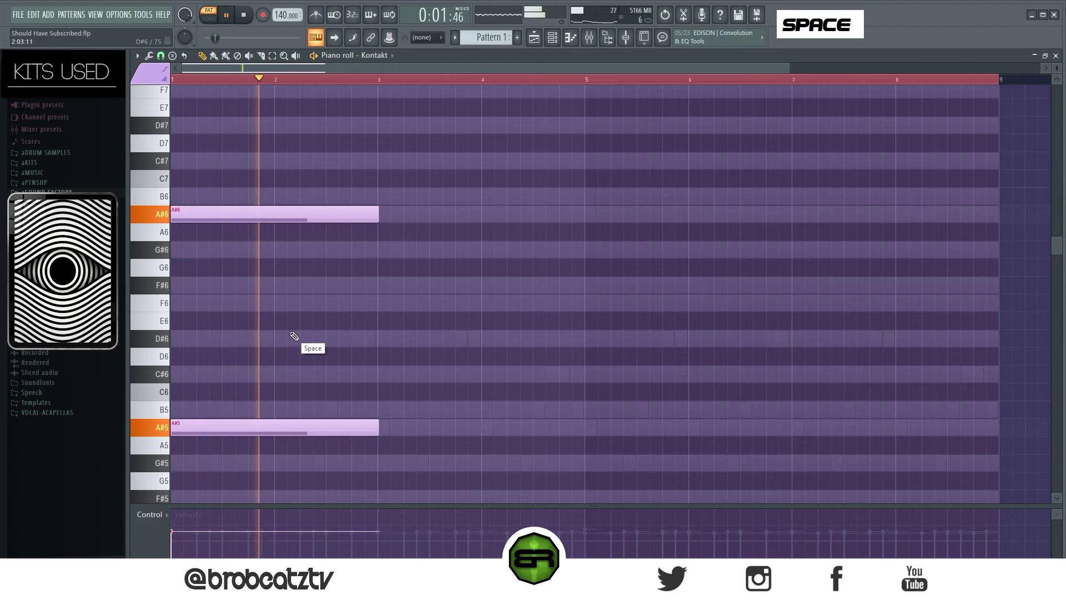
{"action": "key", "text": "space"}
{"action": "key", "text": "space"}
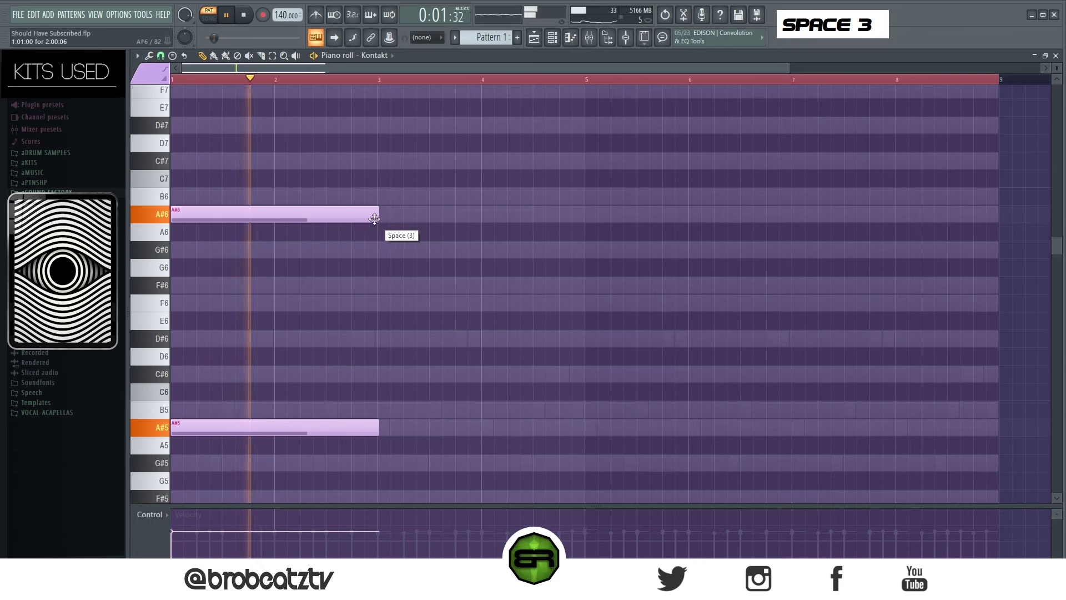
{"action": "key", "text": "space"}
- Try out upper notes in bar 2, keeping C#7, B6 and G#6 and deleting C7 and F#6
{"action": "left_click_drag", "start_coordinate": [791, 65], "coordinate": [541, 67]}
{"action": "left_click", "coordinate": [372, 165]}
{"action": "left_click", "coordinate": [376, 180]}
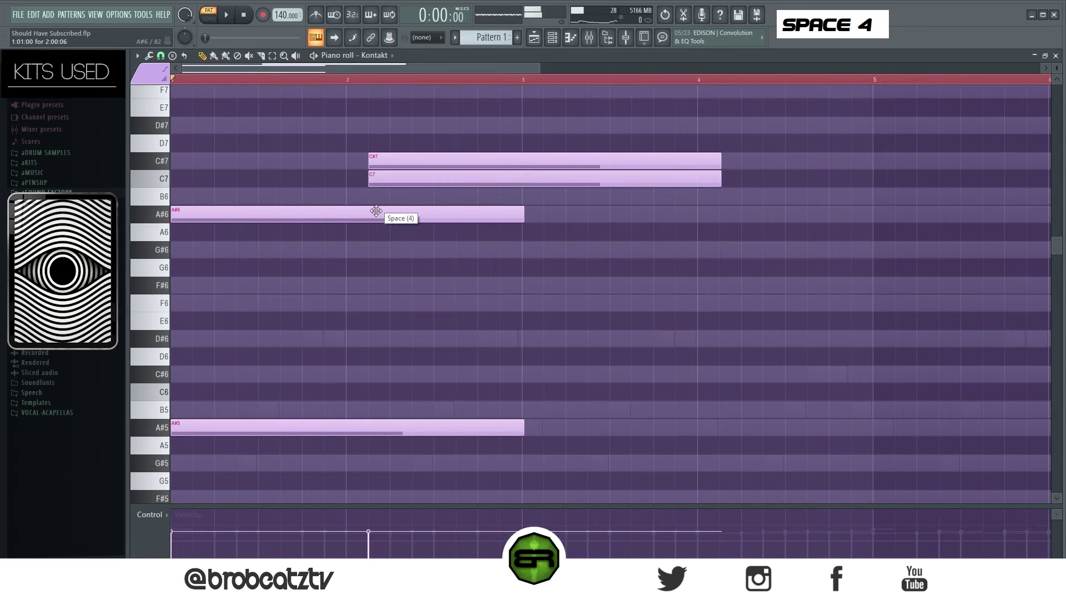
{"action": "right_click", "coordinate": [386, 184]}
{"action": "left_click", "coordinate": [395, 196]}
{"action": "left_click", "coordinate": [394, 250]}
{"action": "left_click", "coordinate": [402, 285]}
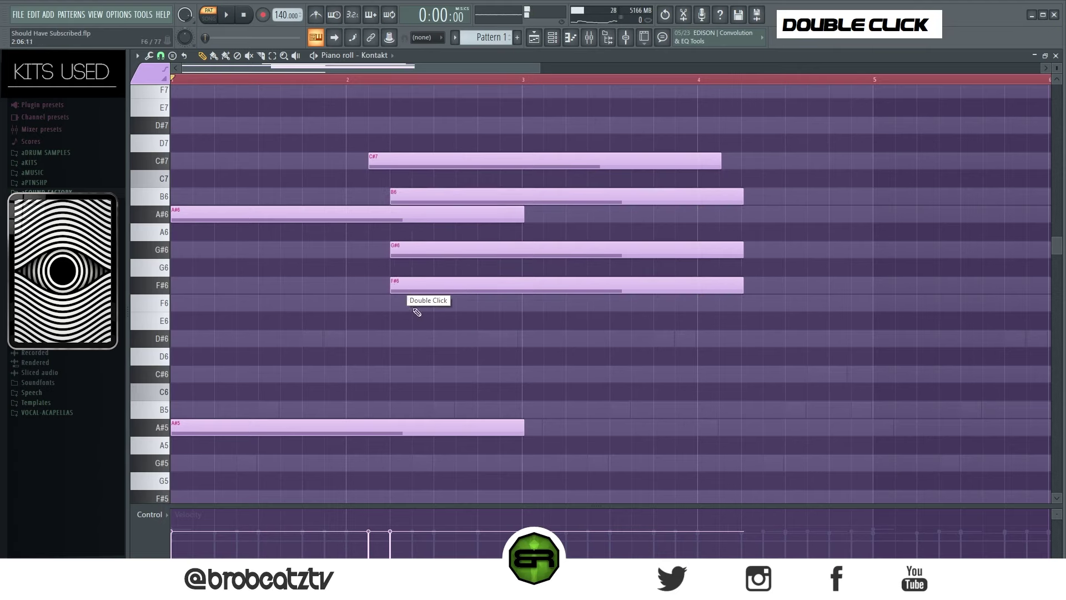
{"action": "right_click", "coordinate": [437, 287]}
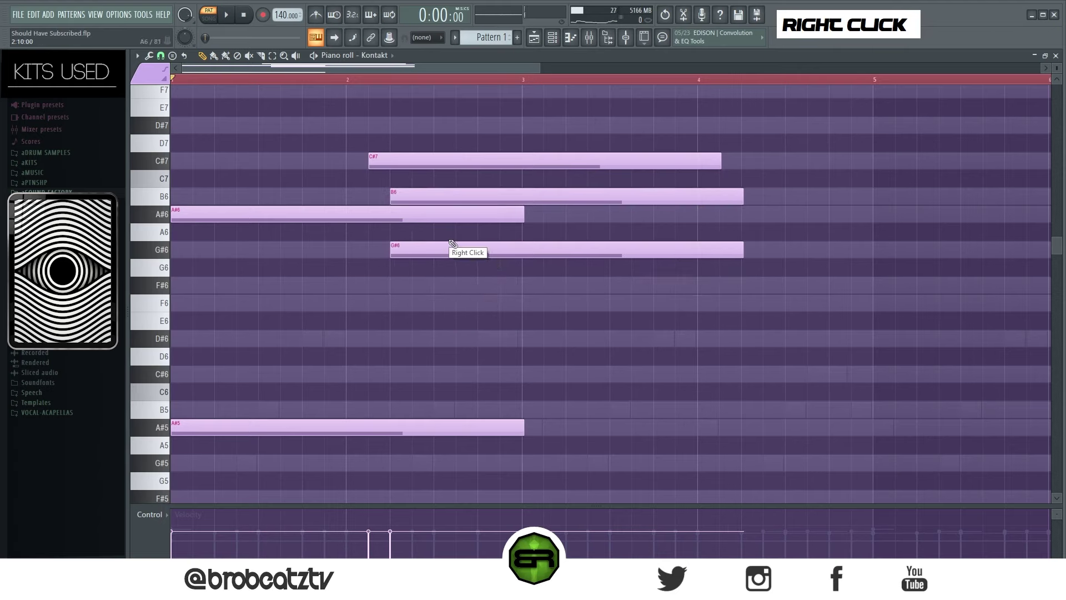
- Shorten the G#6 note and stagger the bar 2 notes with B6 at step 3, G#6 at step 7 and C#7 at step 9
{"action": "left_click_drag", "start_coordinate": [428, 250], "coordinate": [447, 249]}
{"action": "left_click_drag", "start_coordinate": [754, 253], "coordinate": [575, 252]}
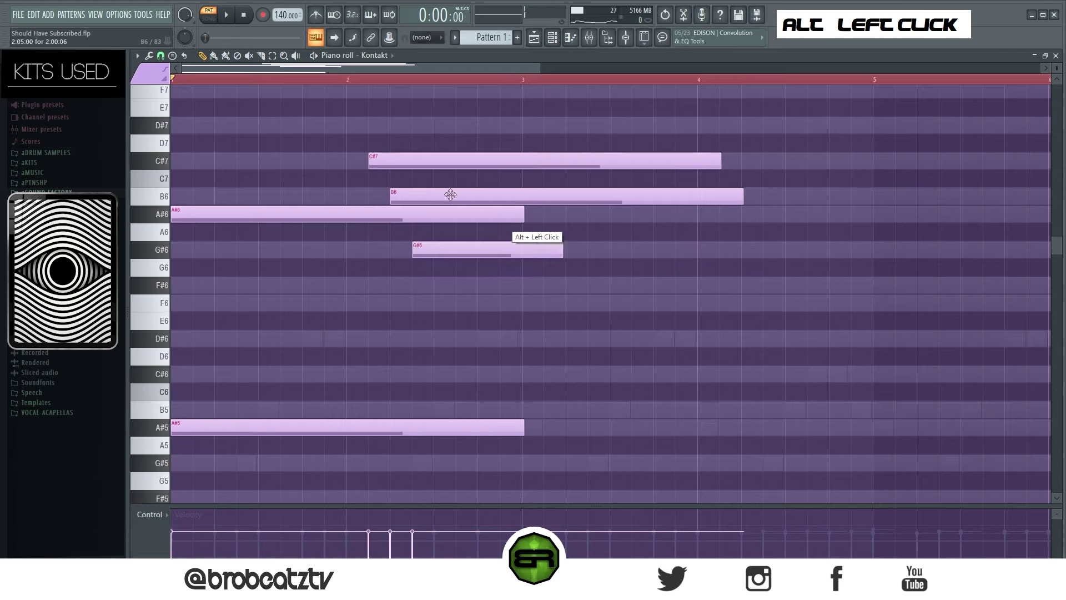
{"action": "left_click_drag", "start_coordinate": [432, 196], "coordinate": [445, 163]}
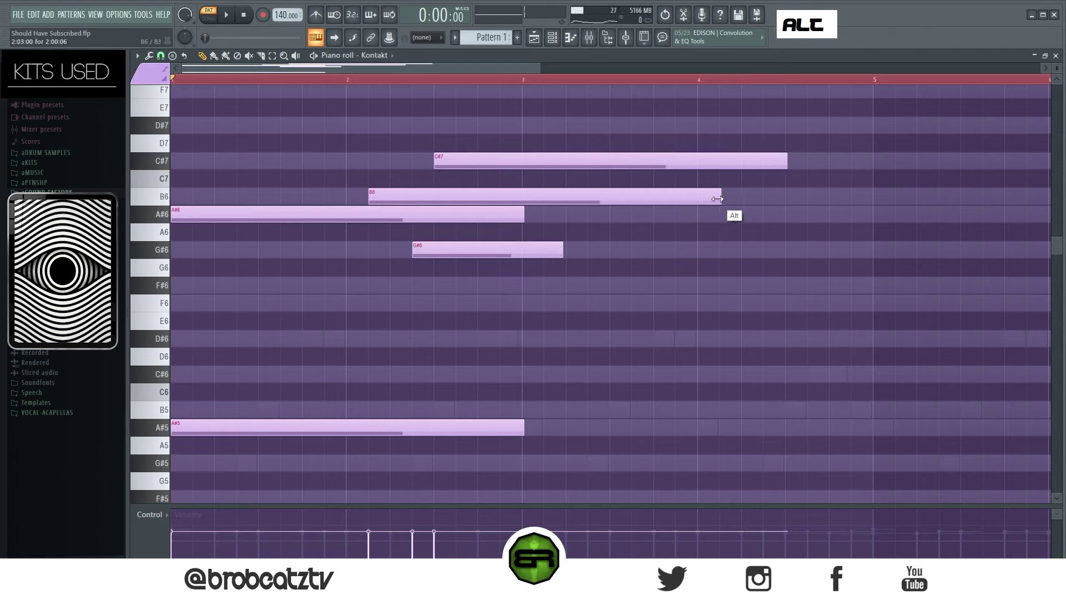
- Shorten the B6 and C#7 notes in bar 2 and add a second short B6 at step 13
{"action": "left_click_drag", "start_coordinate": [721, 197], "coordinate": [449, 198]}
{"action": "left_click", "coordinate": [483, 197]}
{"action": "left_click_drag", "start_coordinate": [414, 134], "coordinate": [498, 204]}
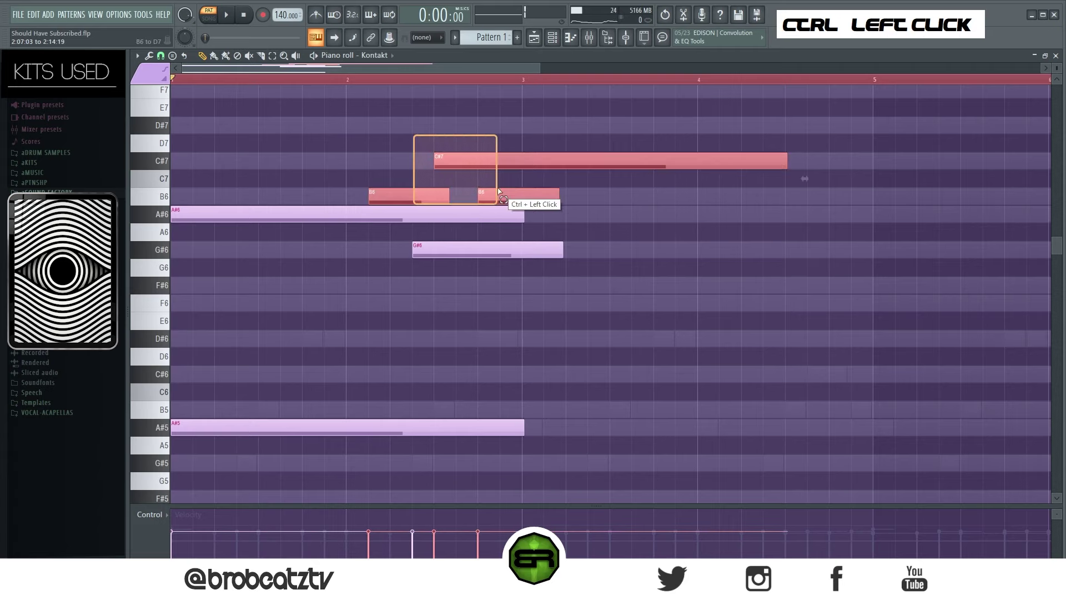
{"action": "right_click", "coordinate": [769, 173]}
{"action": "left_click_drag", "start_coordinate": [784, 161], "coordinate": [535, 162]}
{"action": "left_click_drag", "start_coordinate": [450, 199], "coordinate": [470, 199]}
- Trim the end of the A#5 note slightly and play back the start of the new part
{"action": "key", "text": "space"}
{"action": "right_click", "coordinate": [545, 433]}
{"action": "left_click_drag", "start_coordinate": [524, 431], "coordinate": [520, 430]}
{"action": "key", "text": "space"}
{"action": "key", "text": "space"}
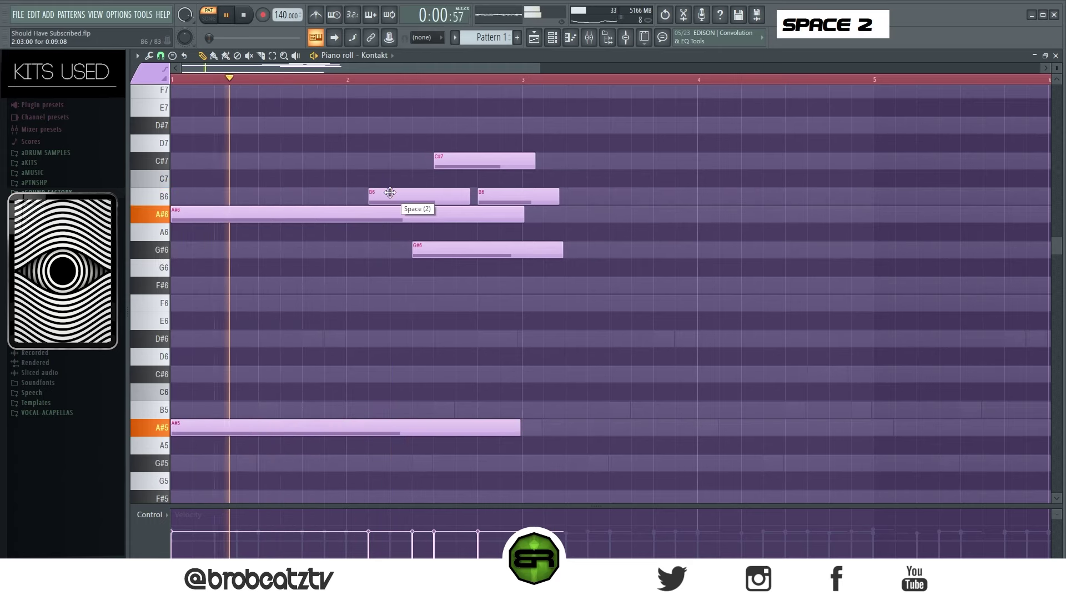
{"action": "key", "text": "space"}
- Shorten the A#6 note to one bar, add another one-bar A#6 in bar 2 and play the result
{"action": "left_click_drag", "start_coordinate": [522, 217], "coordinate": [352, 222]}
{"action": "left_click", "coordinate": [352, 220]}
{"action": "key", "text": "space"}
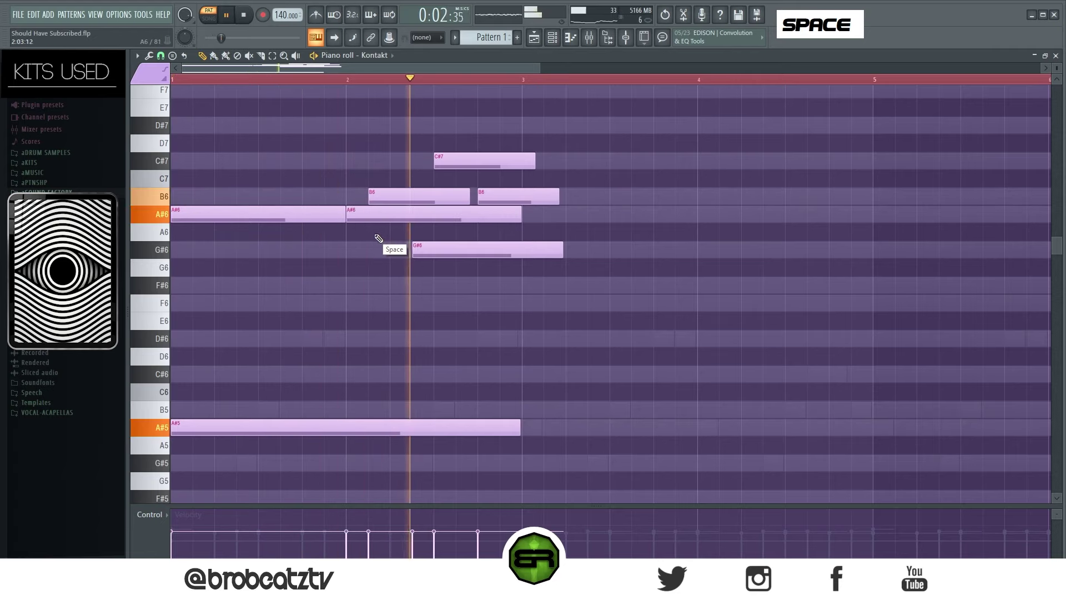
- Select all notes of the part and lower their velocities, fine-tuning the level during playback
{"action": "key", "text": "ctrl+a"}
{"action": "scroll", "coordinate": [603, 265], "scroll_direction": "down", "scroll_amount": 6}
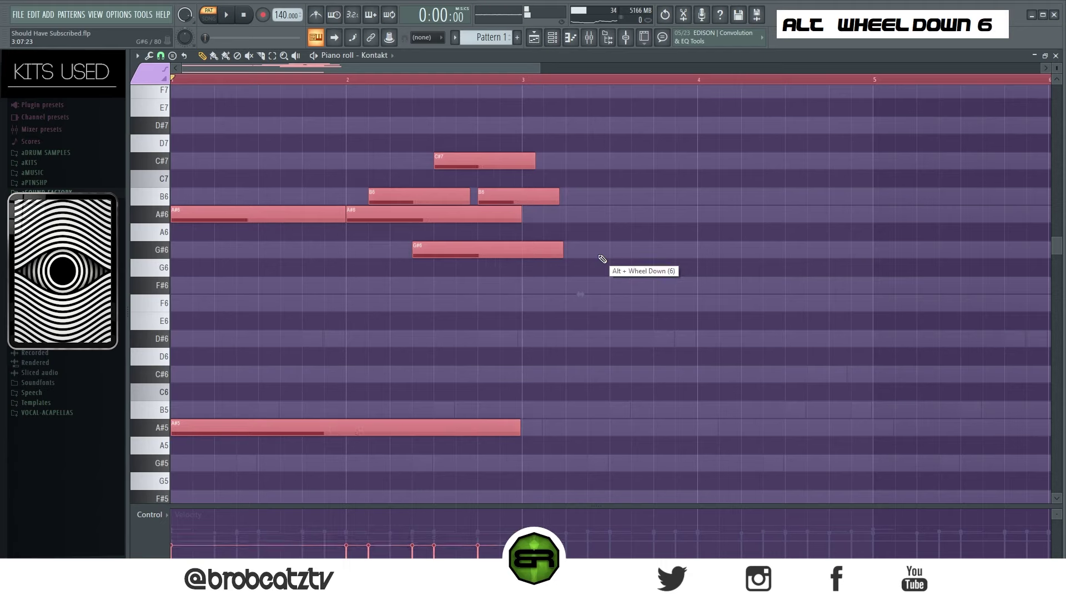
{"action": "key", "text": "space"}
{"action": "scroll", "coordinate": [549, 272], "scroll_direction": "up", "scroll_amount": 2}
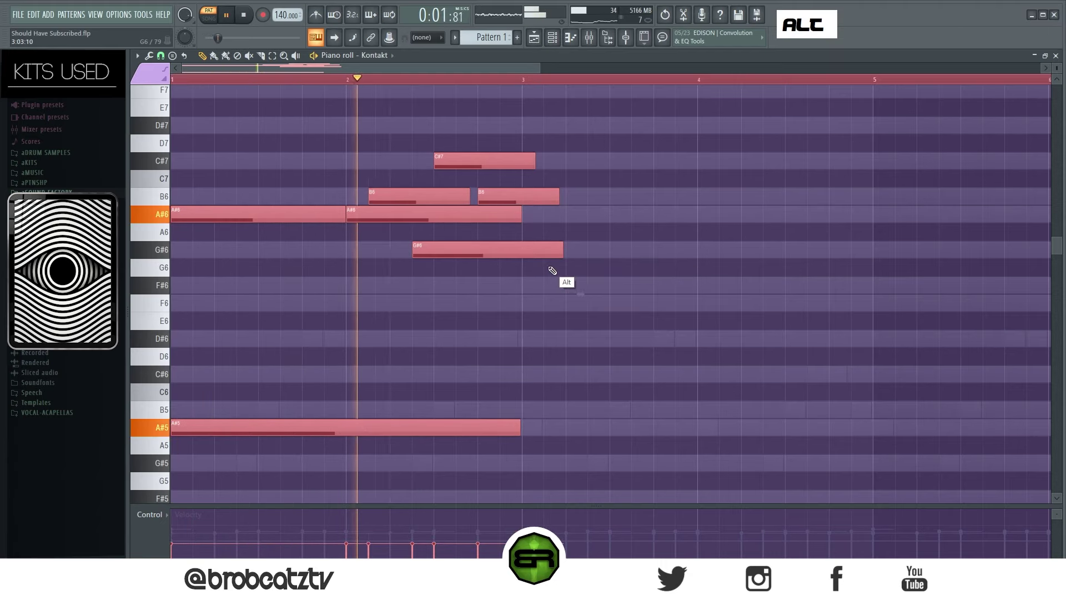
{"action": "key", "text": "space"}
{"action": "scroll", "coordinate": [555, 270], "scroll_direction": "up", "scroll_amount": 2}
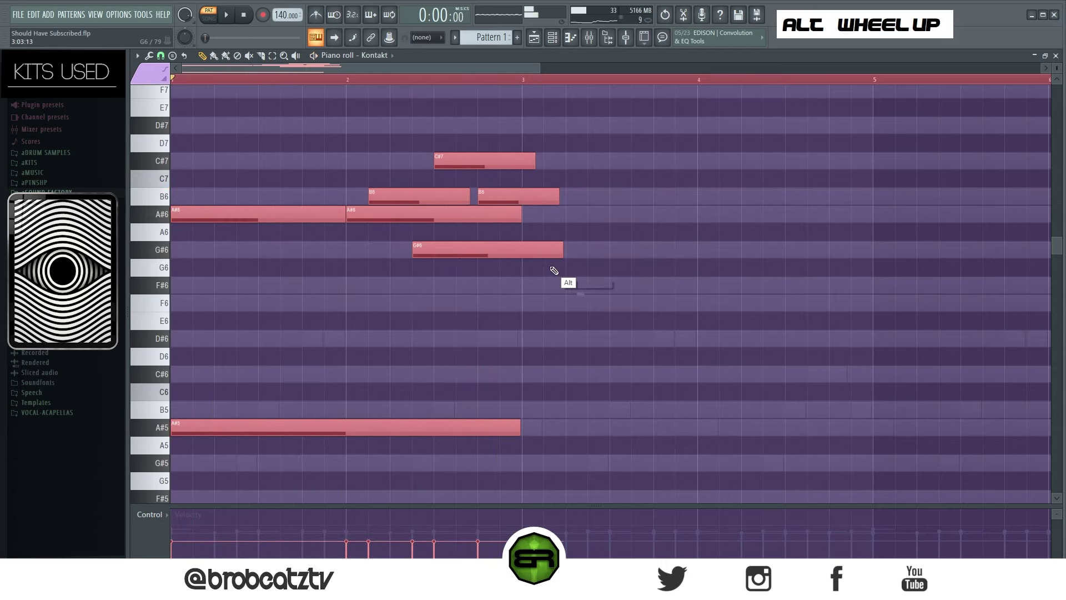
{"action": "right_click", "coordinate": [555, 270]}
- Add one-bar A#6 notes in bars 3 and 4 and copy the two-bar A#5 note to bar 3 as B5
{"action": "left_click", "coordinate": [531, 218]}
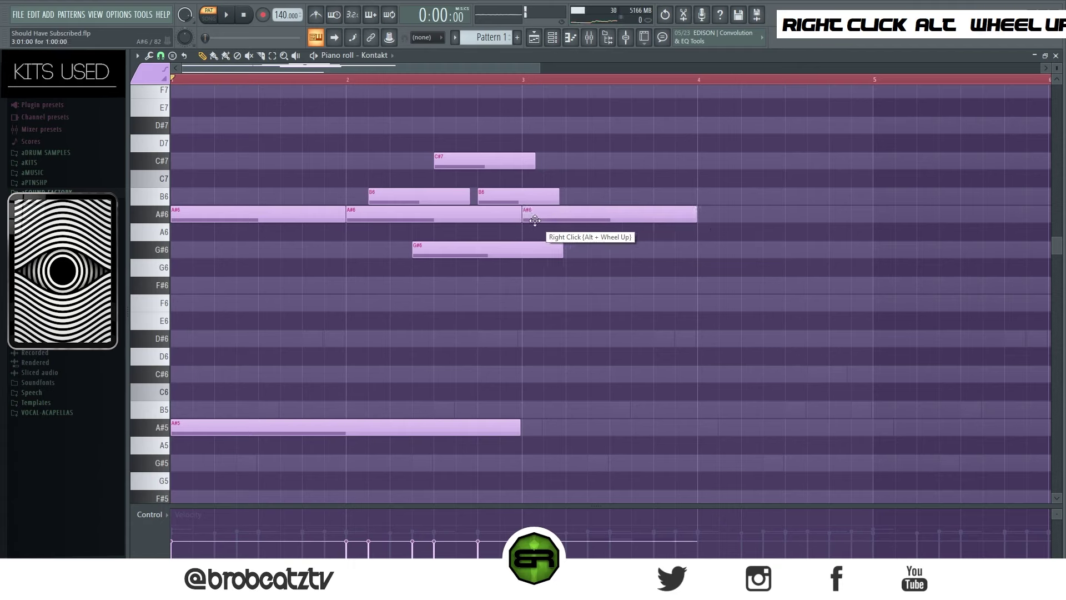
{"action": "left_click", "coordinate": [707, 220]}
{"action": "mouse_move", "coordinate": [388, 427]}
{"action": "left_mouse_down"}
{"action": "mouse_move", "coordinate": [740, 392]}
{"action": "mouse_move", "coordinate": [740, 413]}
{"action": "left_mouse_up"}
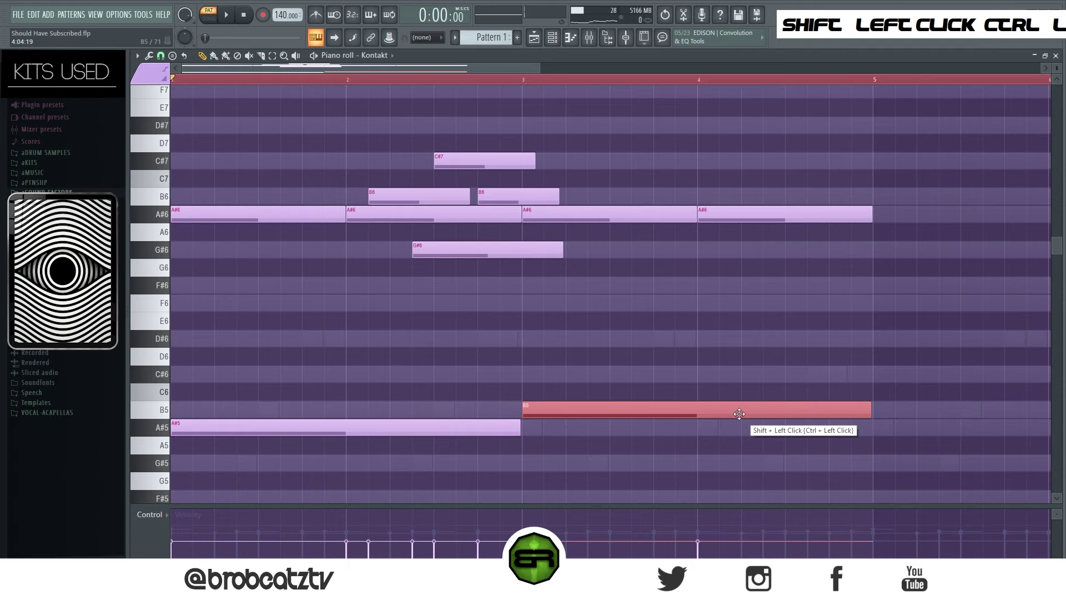
{"action": "right_click", "coordinate": [654, 328]}
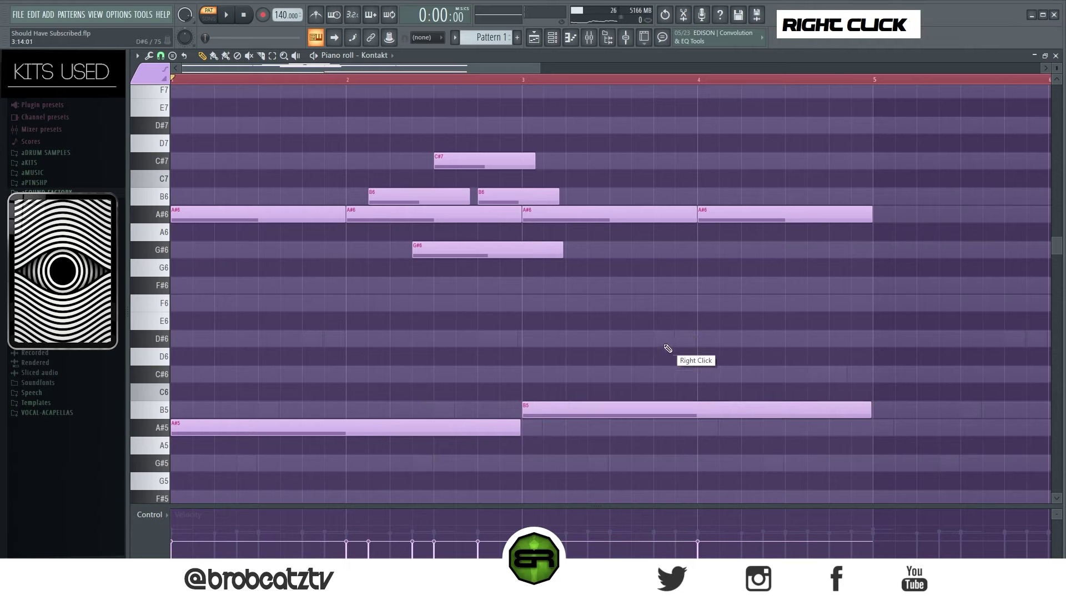
- Add a D#6 note from beat 4 of bar 3 to the end of bar 4, and copy bar 2's B6, G#6, C#7 and B6 notes to bar 4
{"action": "left_click", "coordinate": [655, 344]}
{"action": "left_click_drag", "start_coordinate": [998, 347], "coordinate": [871, 347]}
{"action": "left_click", "coordinate": [478, 254], "text": "ctrl"}
{"action": "mouse_move", "coordinate": [479, 254]}
{"action": "left_mouse_down"}
{"action": "mouse_move", "coordinate": [838, 264]}
{"action": "mouse_move", "coordinate": [816, 258]}
{"action": "left_mouse_up"}
{"action": "right_click", "coordinate": [814, 254]}
{"action": "right_click", "coordinate": [801, 216]}
{"action": "right_click", "coordinate": [597, 216]}
{"action": "left_click_drag", "start_coordinate": [584, 273], "coordinate": [186, 147]}
{"action": "mouse_move", "coordinate": [208, 217]}
{"action": "left_mouse_down"}
{"action": "mouse_move", "coordinate": [582, 233]}
{"action": "mouse_move", "coordinate": [567, 230]}
{"action": "left_mouse_up"}
{"action": "right_click", "coordinate": [602, 258]}
{"action": "right_click", "coordinate": [578, 283], "text": "ctrl"}
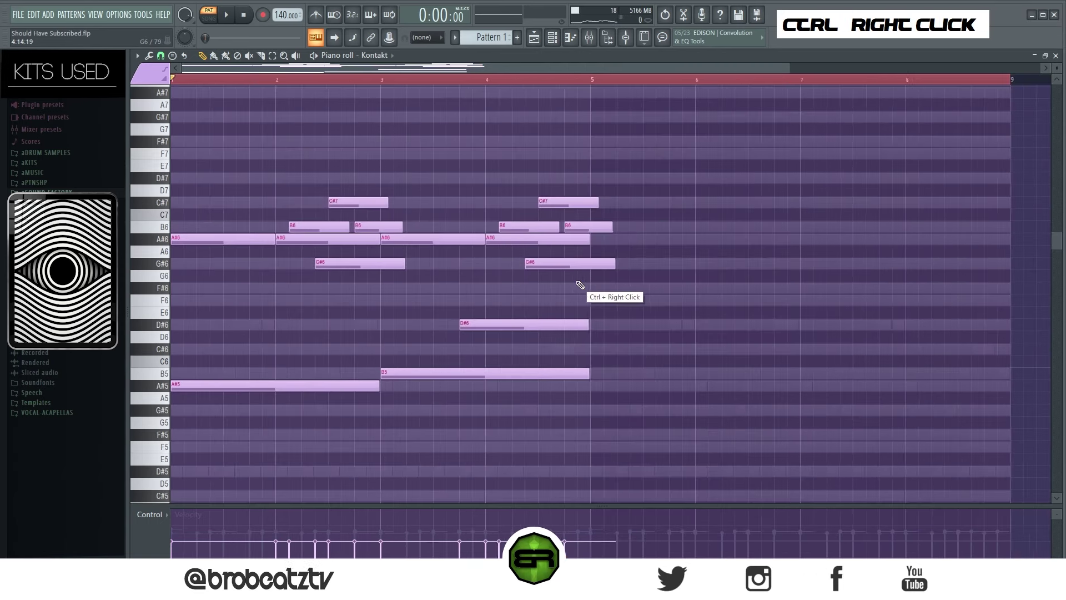
- Duplicate the whole four-bar part into bars 5 to 8 and shorten the final C#7, B6 and G#6 notes to end within bar 8
{"action": "key", "text": "ctrl+a"}
{"action": "mouse_move", "coordinate": [233, 239]}
{"action": "left_mouse_down"}
{"action": "mouse_move", "coordinate": [661, 243]}
{"action": "mouse_move", "coordinate": [651, 243]}
{"action": "left_mouse_up"}
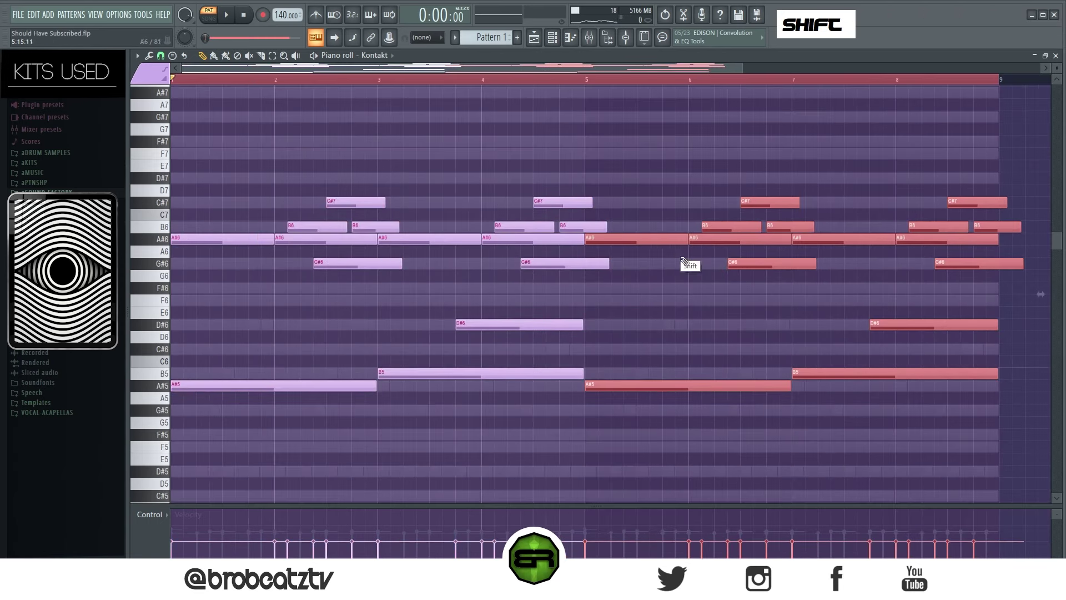
{"action": "right_click", "coordinate": [794, 278]}
{"action": "mouse_move", "coordinate": [990, 201]}
{"action": "left_mouse_down"}
{"action": "mouse_move", "coordinate": [1018, 225]}
{"action": "mouse_move", "coordinate": [1000, 228]}
{"action": "left_mouse_up"}
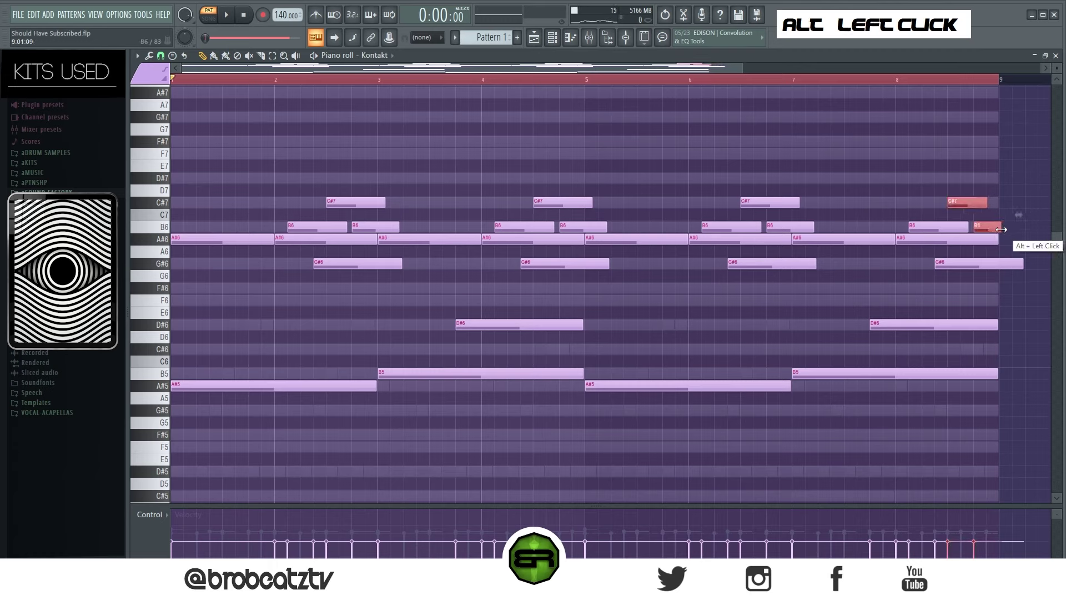
{"action": "left_click_drag", "start_coordinate": [1009, 259], "coordinate": [981, 261]}
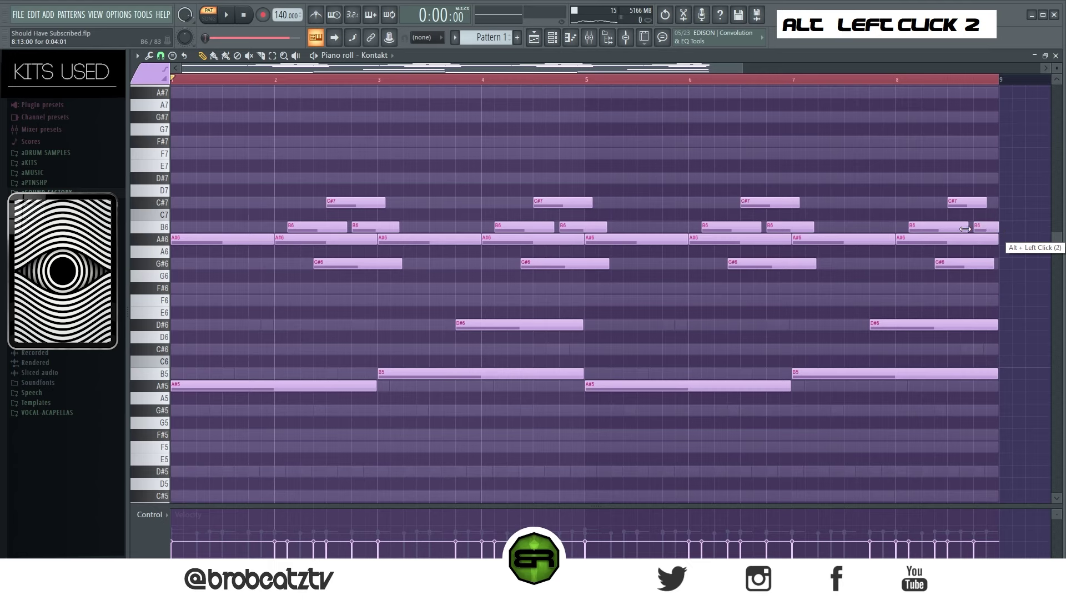
- Add a D#7 note on beat 4 of bar 4 and extend it slightly into bar 5
{"action": "right_click", "coordinate": [589, 79]}
{"action": "scroll", "coordinate": [523, 278], "scroll_direction": "up", "scroll_amount": 3}
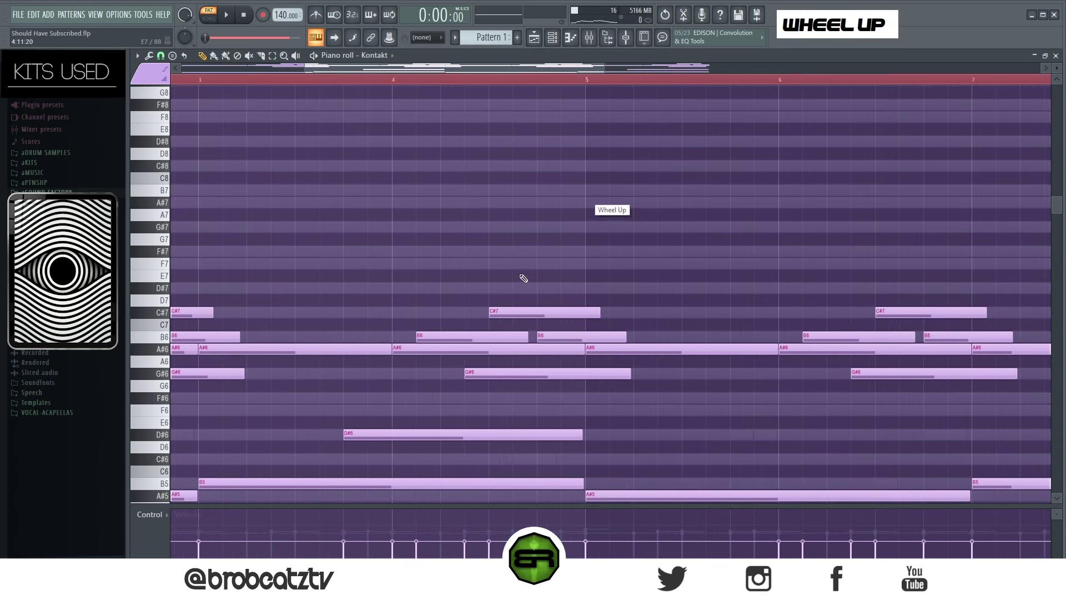
{"action": "left_click", "coordinate": [550, 289]}
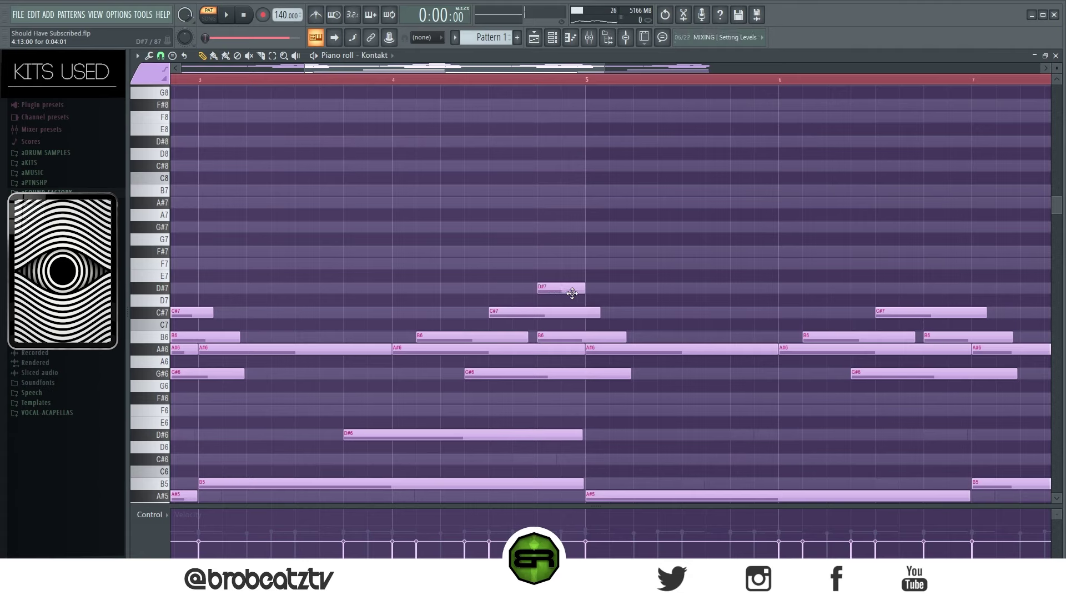
{"action": "left_click_drag", "start_coordinate": [582, 292], "coordinate": [607, 291]}
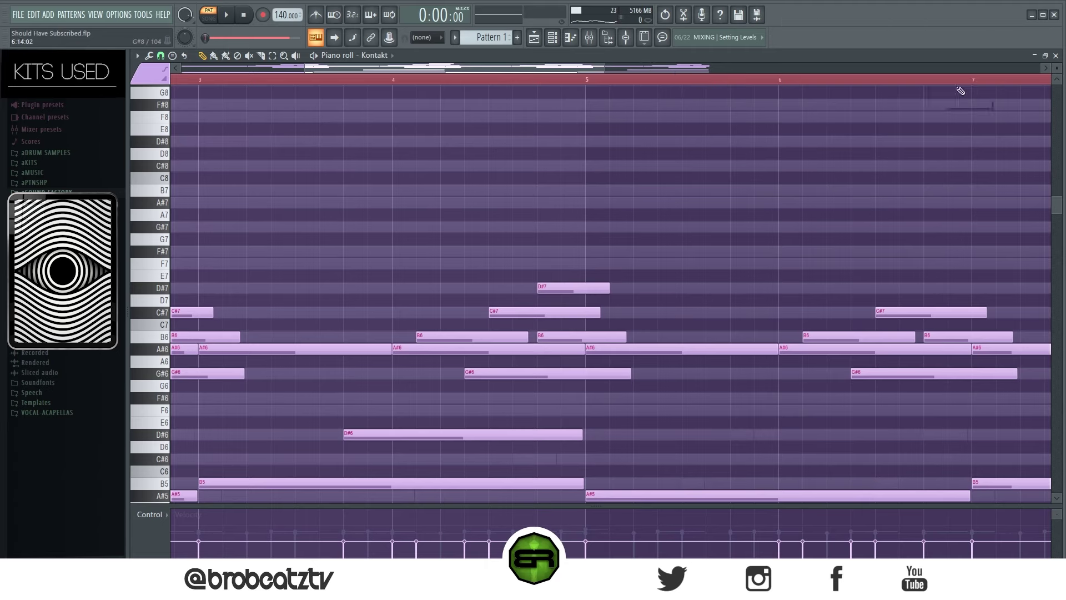
- Add four short notes alternating between A#7 and B7 across the first half of bar 5
{"action": "scroll", "coordinate": [766, 239], "scroll_direction": "up", "scroll_amount": 2}
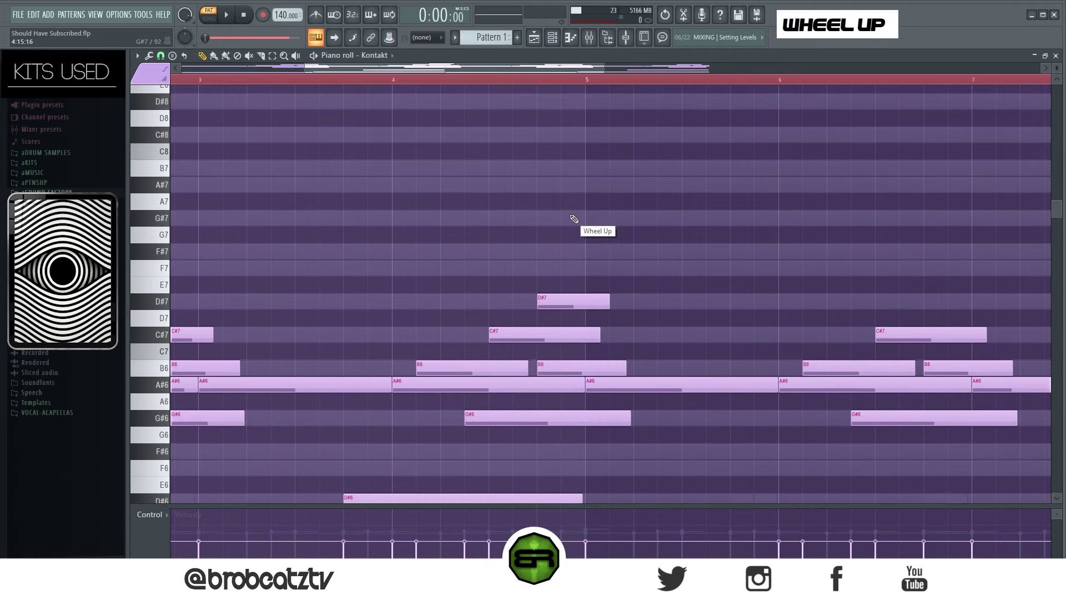
{"action": "left_click", "coordinate": [586, 184]}
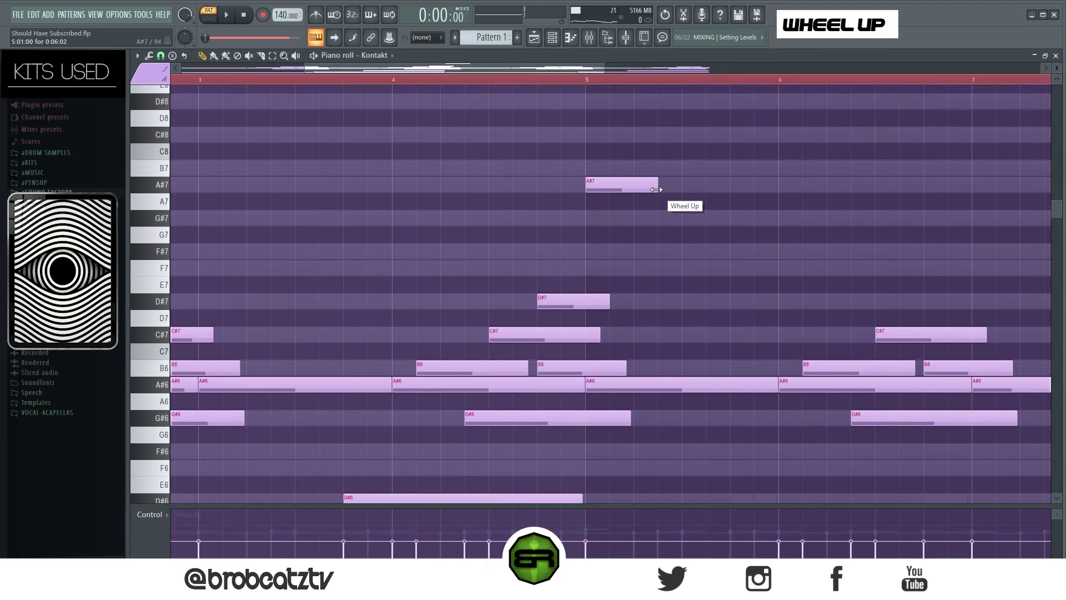
{"action": "key", "text": "alt"}
{"action": "left_click", "coordinate": [620, 168]}
{"action": "left_click", "coordinate": [643, 185]}
{"action": "left_click", "coordinate": [661, 167]}
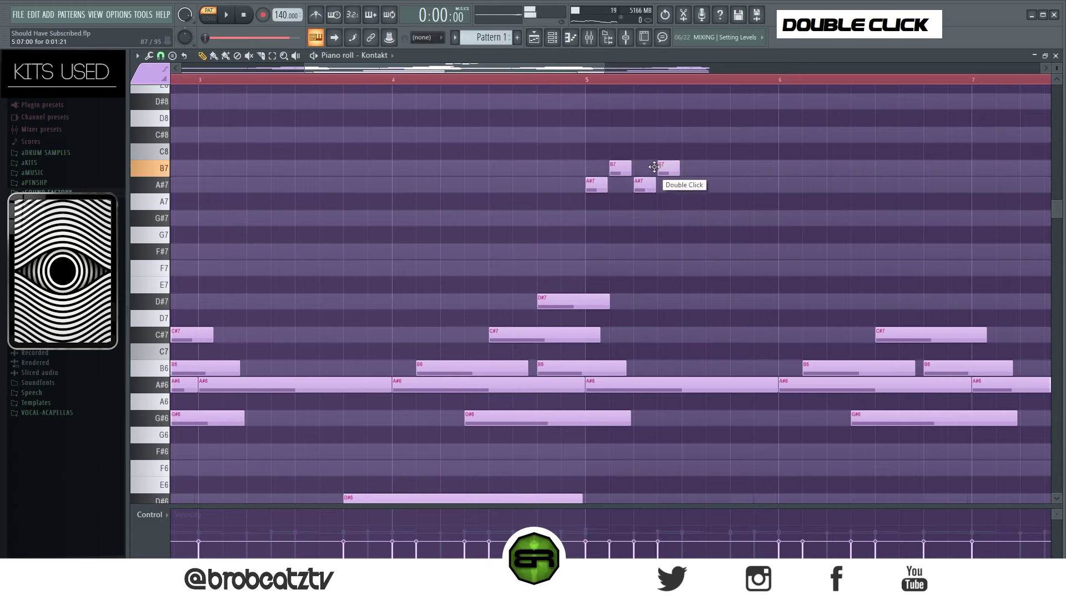
- Add a longer G#7 on beat 3 and an equally long D#7 on beat 4 of bar 5, and play back the result
{"action": "left_click_drag", "start_coordinate": [557, 155], "coordinate": [691, 214]}
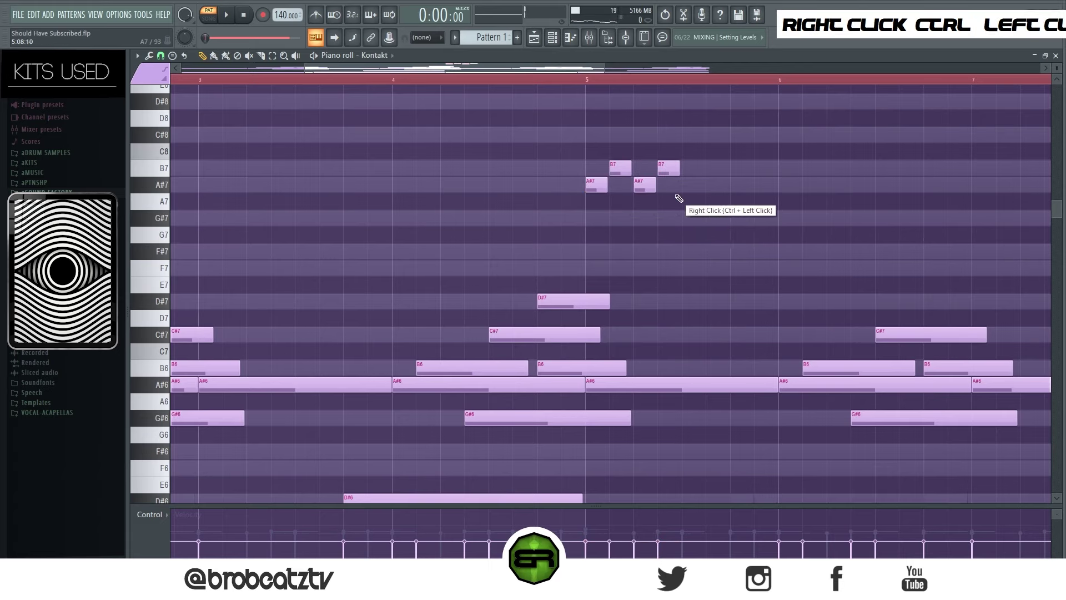
{"action": "right_click", "coordinate": [691, 217]}
{"action": "left_click_drag", "start_coordinate": [703, 224], "coordinate": [761, 224]}
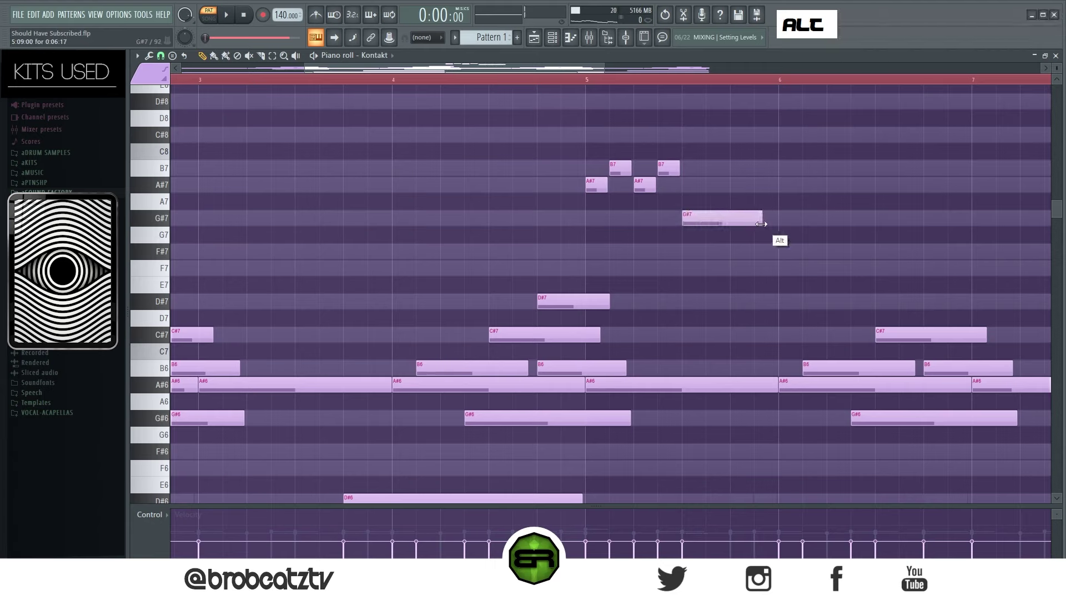
{"action": "left_click", "coordinate": [734, 285], "text": "alt"}
{"action": "left_click_drag", "start_coordinate": [727, 308], "coordinate": [729, 314]}
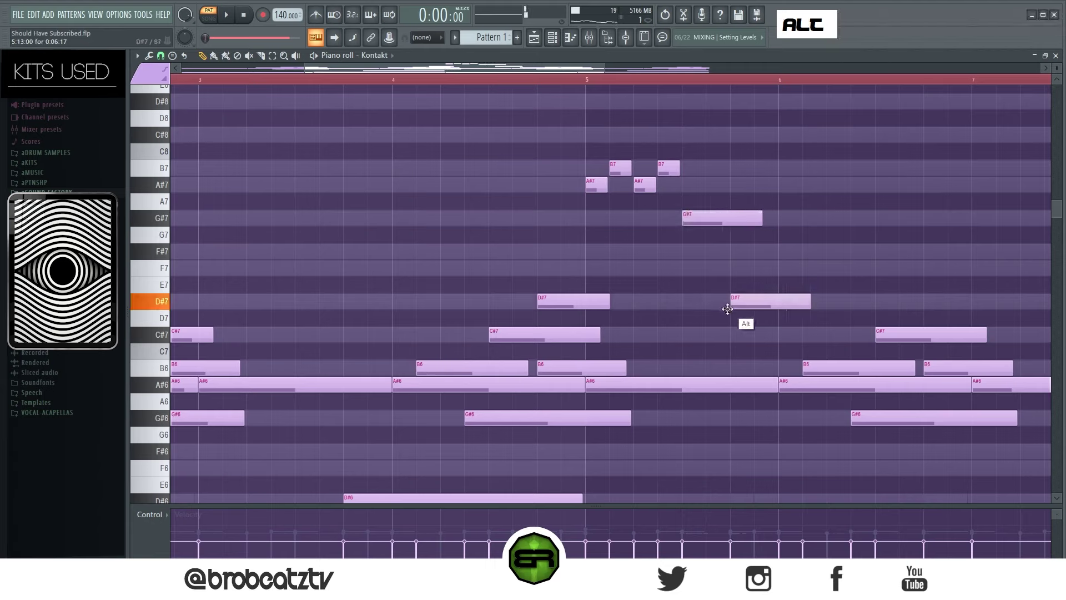
{"action": "right_click", "coordinate": [733, 320]}
{"action": "key", "text": "space"}
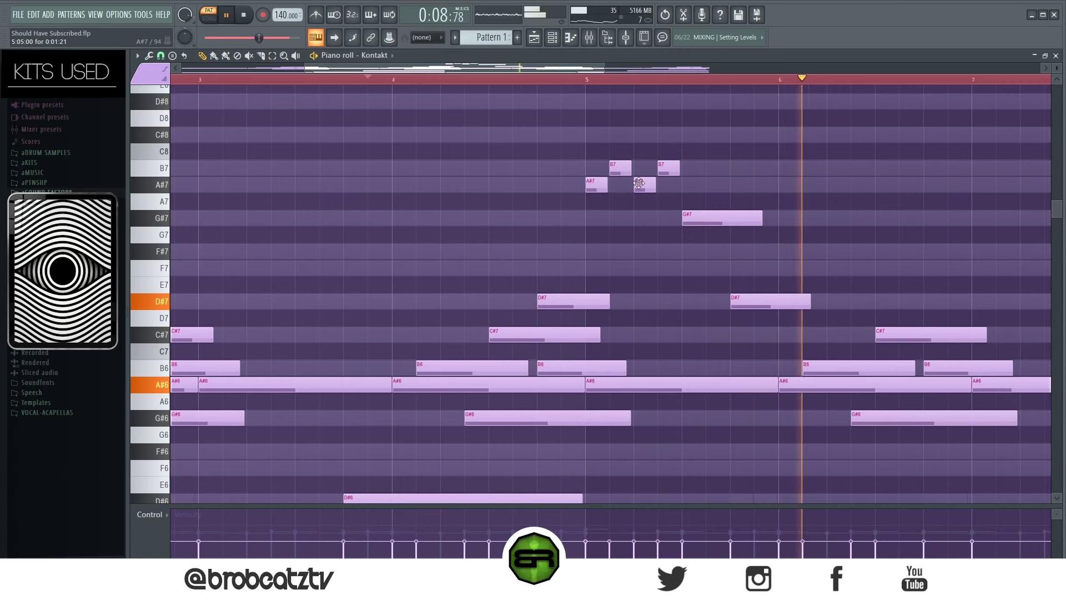
{"action": "right_click", "coordinate": [564, 255], "text": "ctrl"}
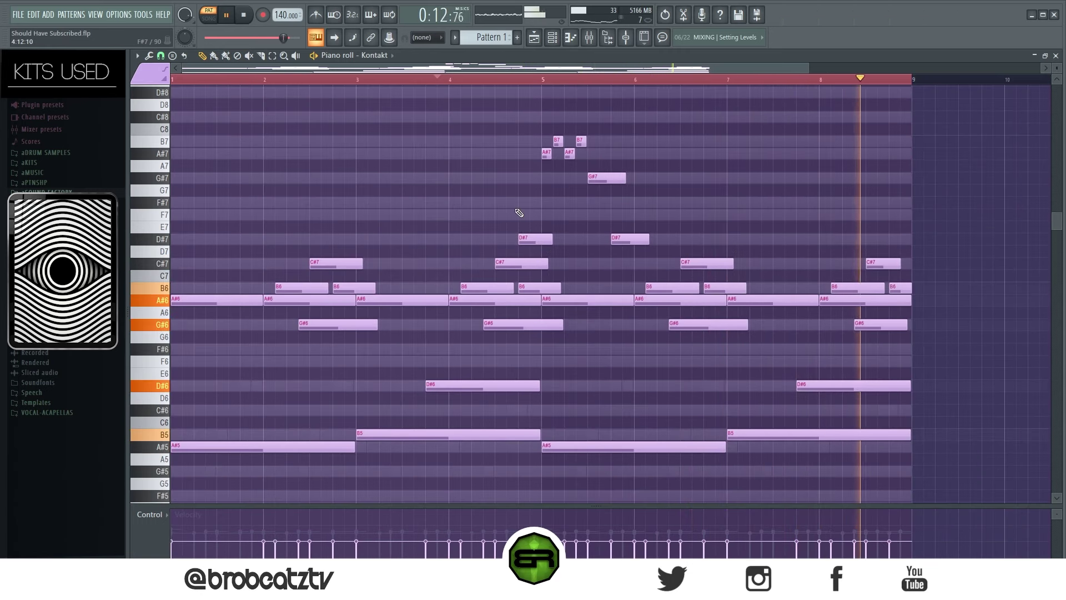
{"action": "key", "text": "space"}
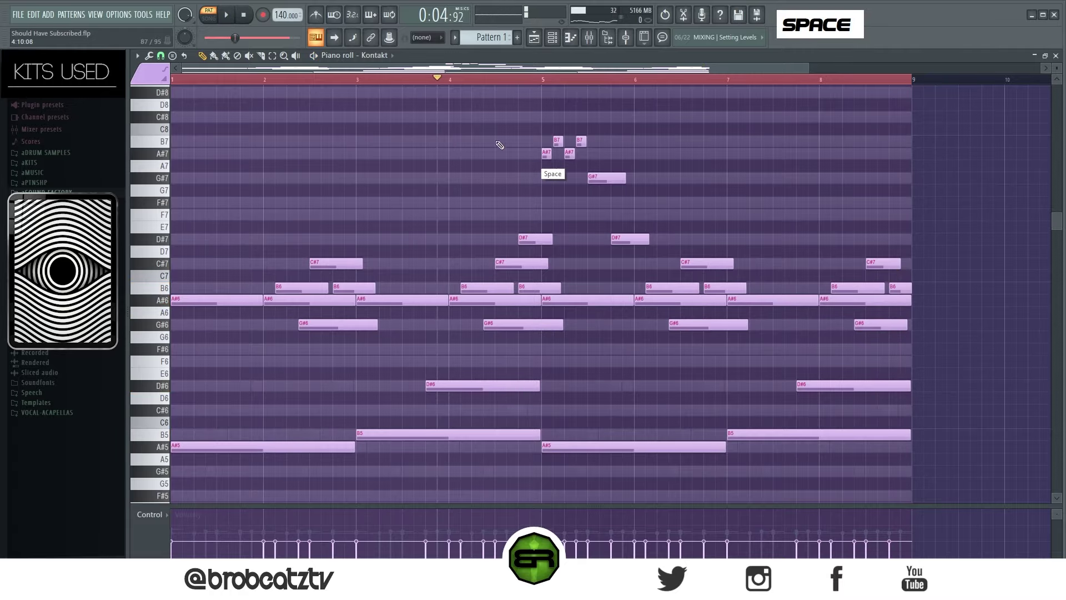
- Open the third Kontakt channel's Action Strings 2 instrument, audition its sound and close it
{"action": "left_click", "coordinate": [557, 38]}
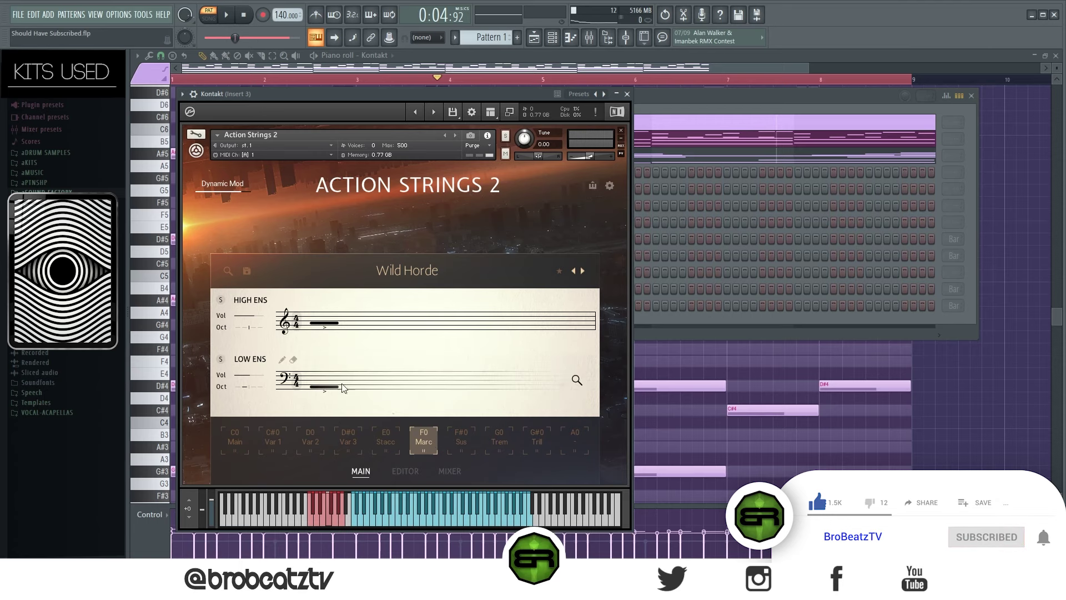
{"action": "double_click", "coordinate": [425, 523]}
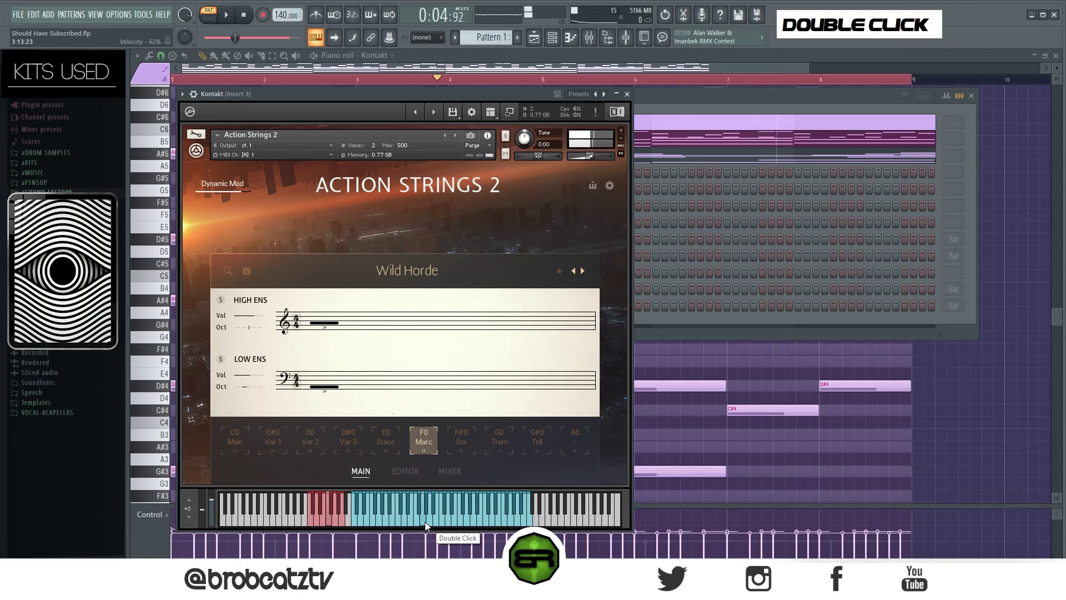
{"action": "left_click", "coordinate": [628, 93]}
- Copy the first Kontakt channel's notes into the third Kontakt channel and show them in the piano roll
{"action": "right_click", "coordinate": [315, 138]}
{"action": "left_click", "coordinate": [484, 151]}
{"action": "right_click", "coordinate": [344, 175]}
{"action": "left_click", "coordinate": [477, 193]}
{"action": "left_click", "coordinate": [456, 174]}
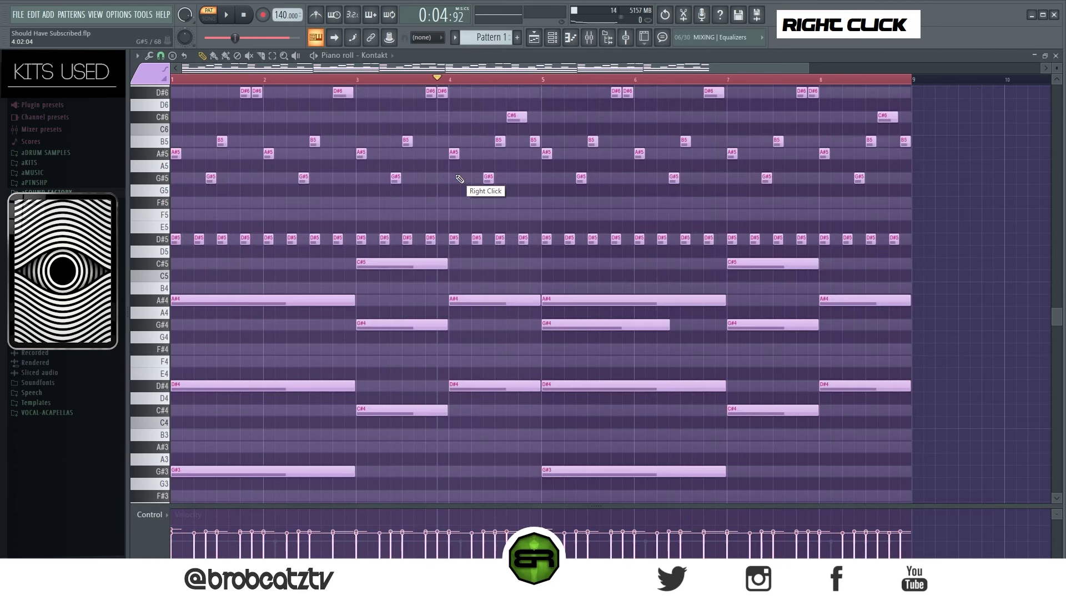
- Delete all of the short melody notes from D#5 upward, keeping the long chord notes
{"action": "scroll", "coordinate": [456, 174], "scroll_direction": "up", "scroll_amount": 3}
{"action": "left_click_drag", "start_coordinate": [944, 154], "coordinate": [184, 317]}
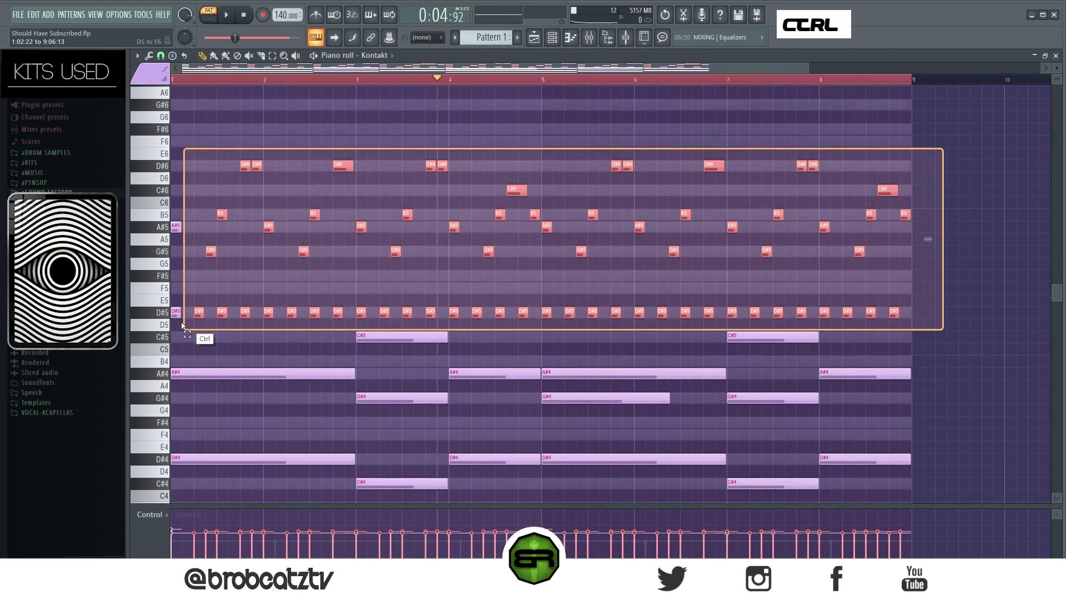
{"action": "key", "text": "Delete"}
- Thin the chords by deleting both G#3 notes, bar 3's C#4, bar 7's C#5 and bar 5's A#4, and extend bar 5's G#4 to bar 7
{"action": "scroll", "coordinate": [316, 292], "scroll_direction": "down", "scroll_amount": 3}
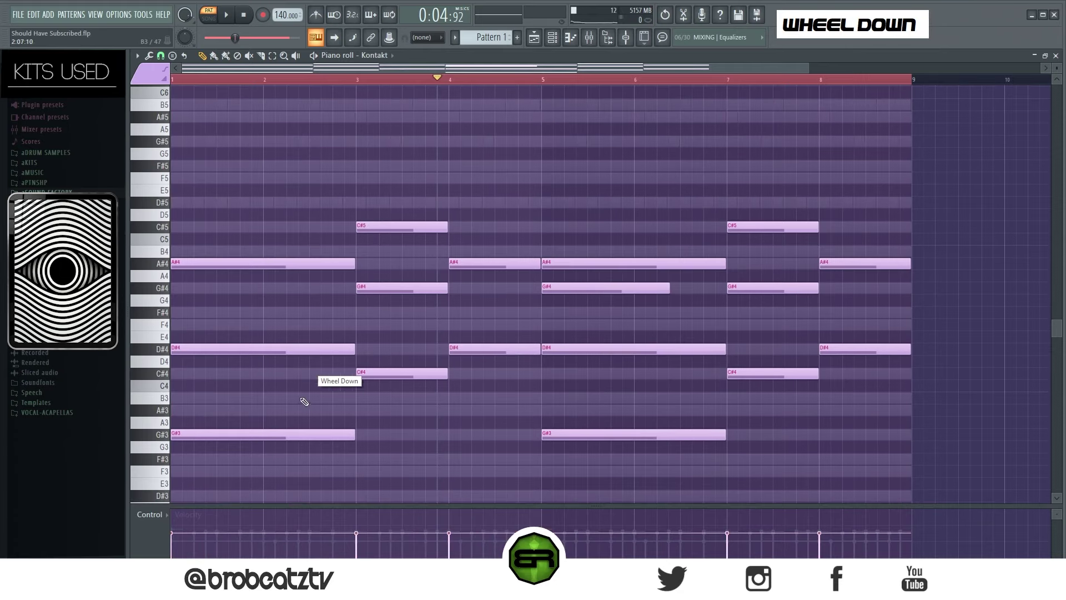
{"action": "right_click", "coordinate": [339, 430]}
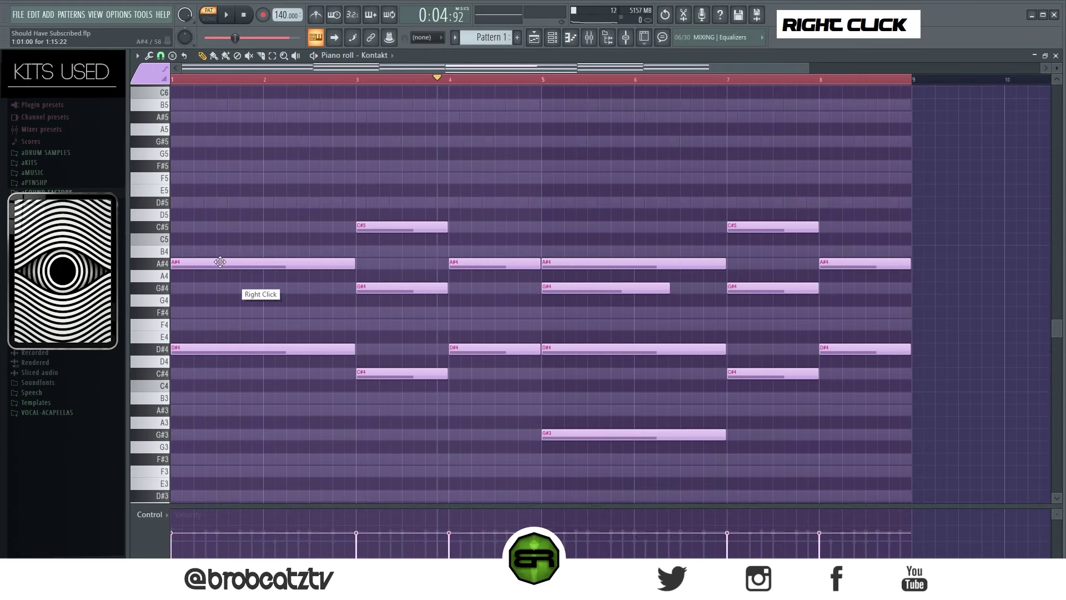
{"action": "key", "text": "ctrl"}
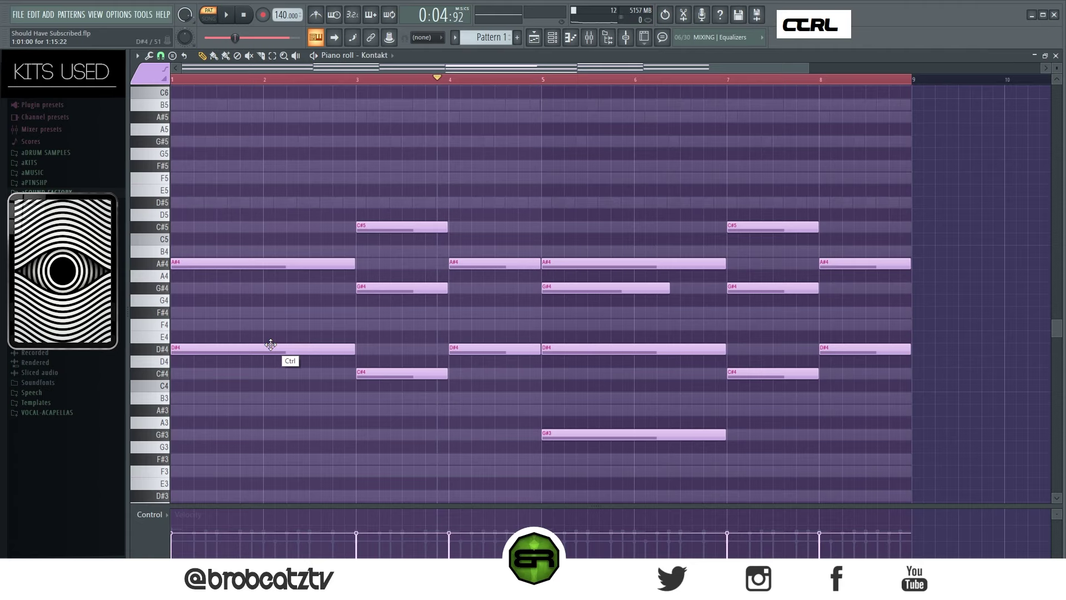
{"action": "right_click", "coordinate": [438, 374]}
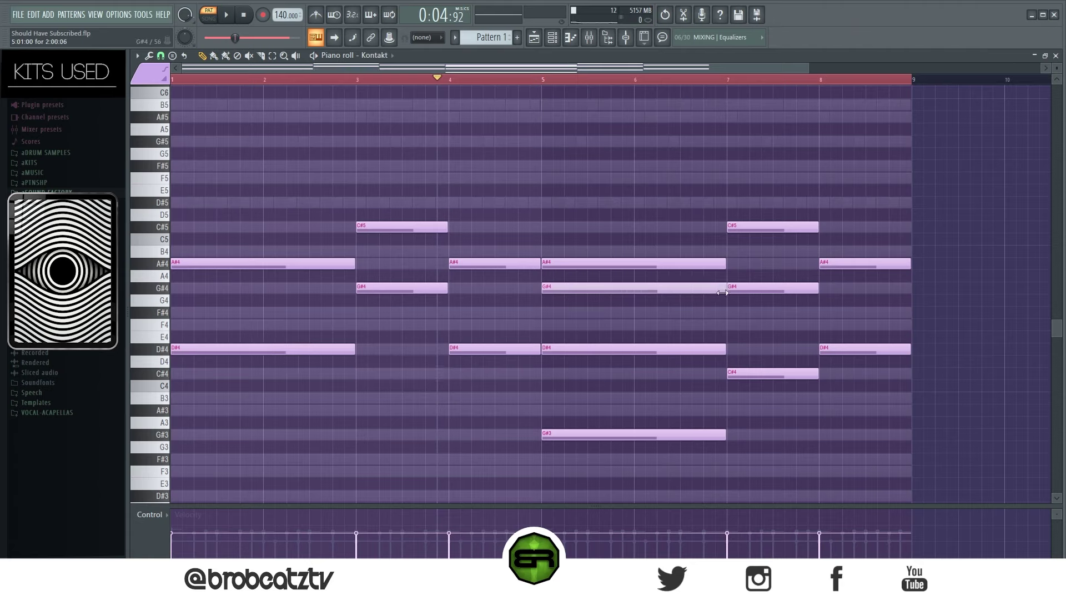
{"action": "right_click", "coordinate": [744, 226]}
{"action": "right_click", "coordinate": [690, 264]}
{"action": "right_click", "coordinate": [666, 434]}
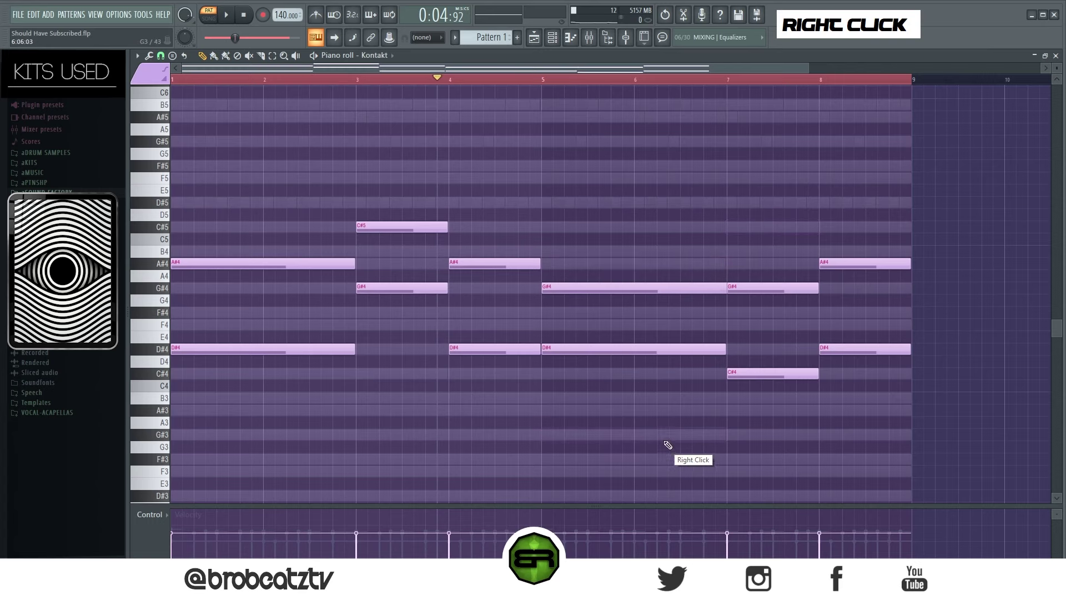
- Play back the chord part while lowering and fine-tuning the velocities of all its notes, and clear the selection
{"action": "key", "text": "space"}
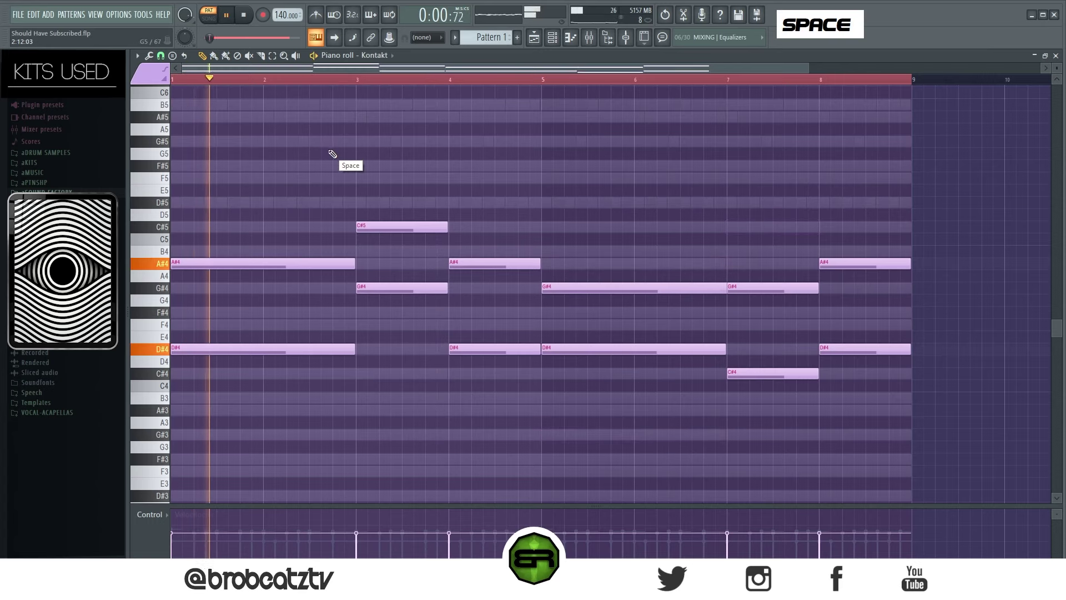
{"action": "scroll", "coordinate": [369, 178], "scroll_direction": "down", "scroll_amount": 3, "text": "alt"}
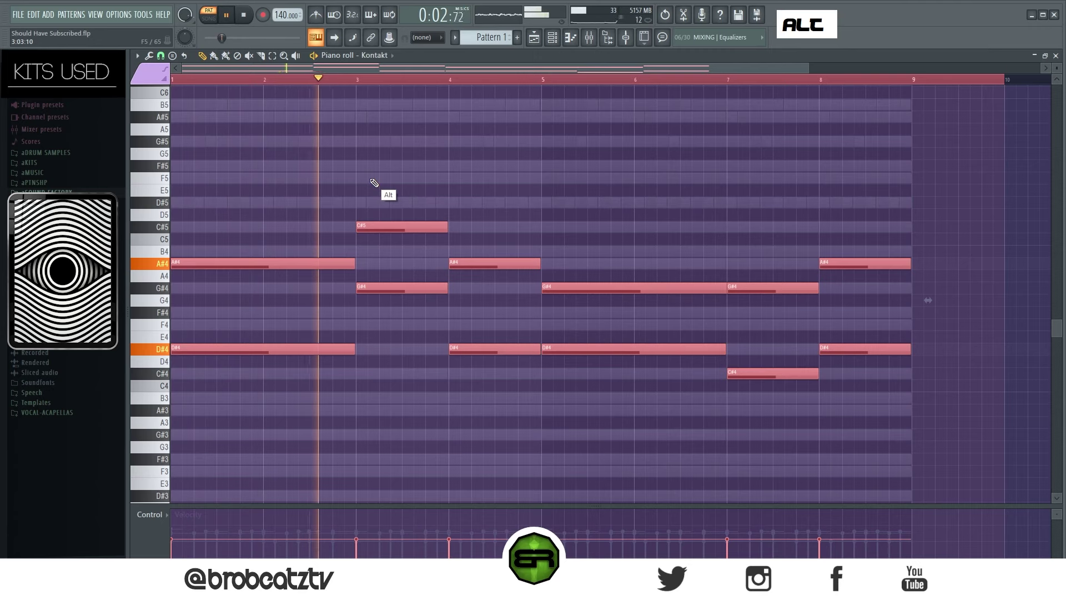
{"action": "scroll", "coordinate": [374, 183], "scroll_direction": "down", "scroll_amount": 3, "text": "alt"}
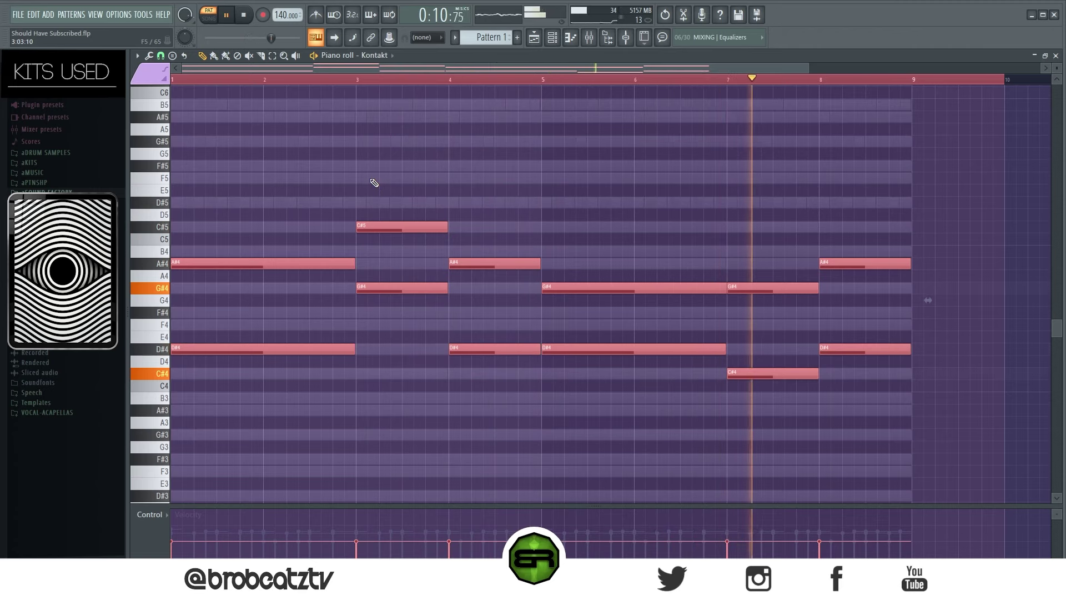
{"action": "scroll", "coordinate": [456, 205], "scroll_direction": "up", "scroll_amount": 2, "text": "alt"}
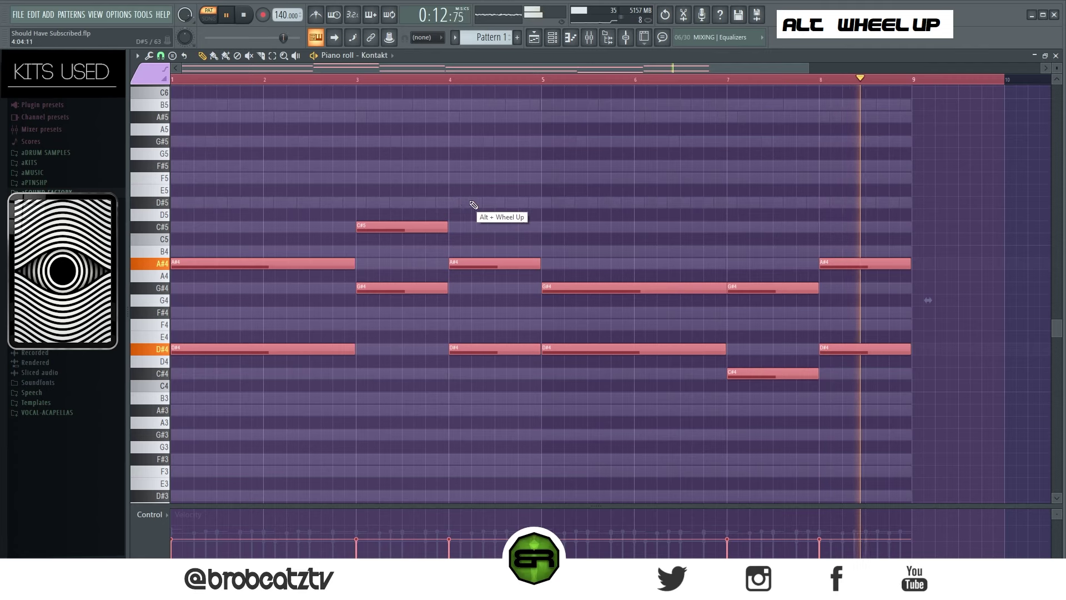
{"action": "scroll", "coordinate": [503, 199], "scroll_direction": "down", "scroll_amount": 2, "text": "alt"}
{"action": "key", "text": "space"}
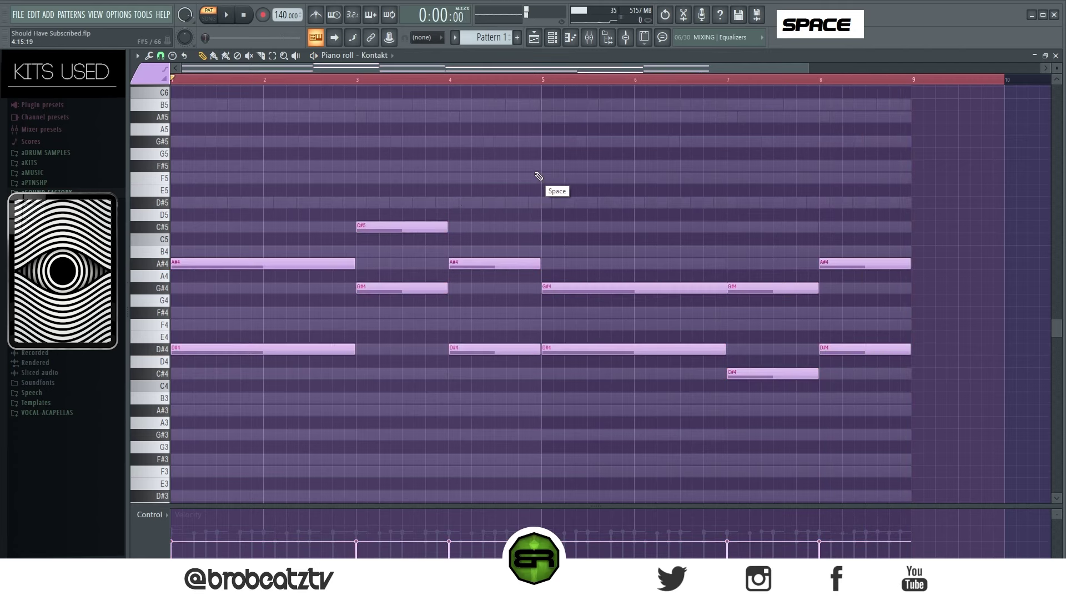
{"action": "double_click", "coordinate": [553, 82]}
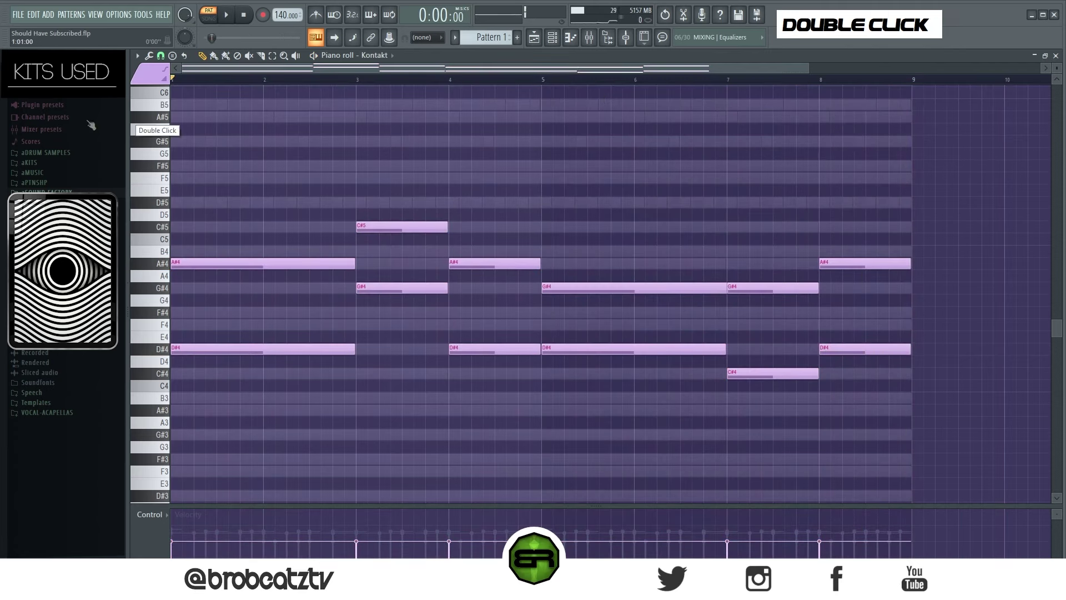
- Open the fourth Kontakt channel's Ethno World 6 Balalaika instrument, audition its sound and close it
{"action": "left_click", "coordinate": [557, 44]}
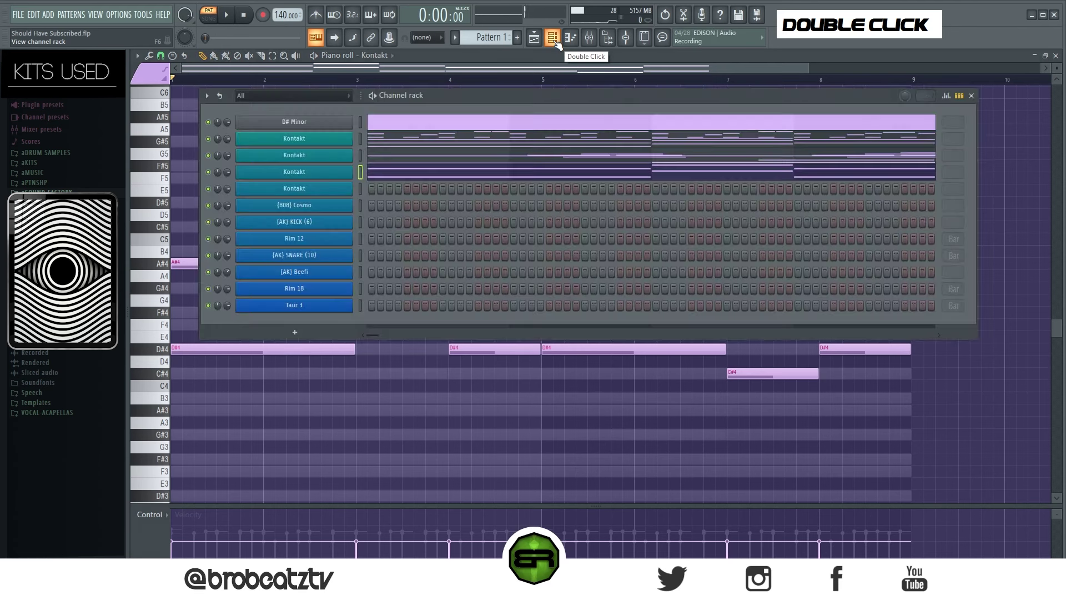
{"action": "left_click", "coordinate": [323, 189]}
{"action": "left_click_drag", "start_coordinate": [422, 91], "coordinate": [380, 91]}
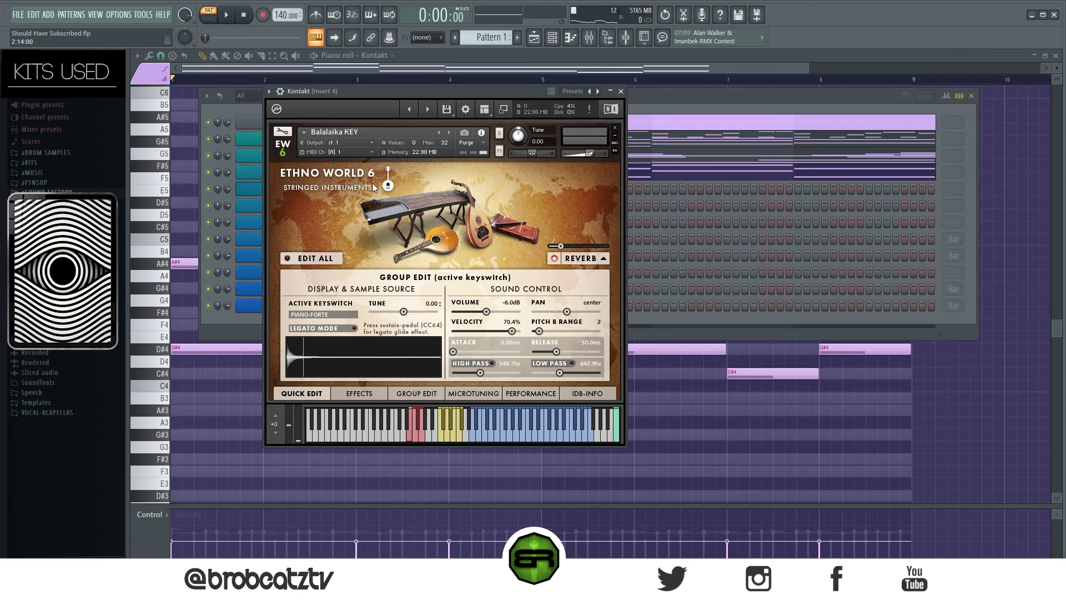
{"action": "double_click", "coordinate": [498, 435]}
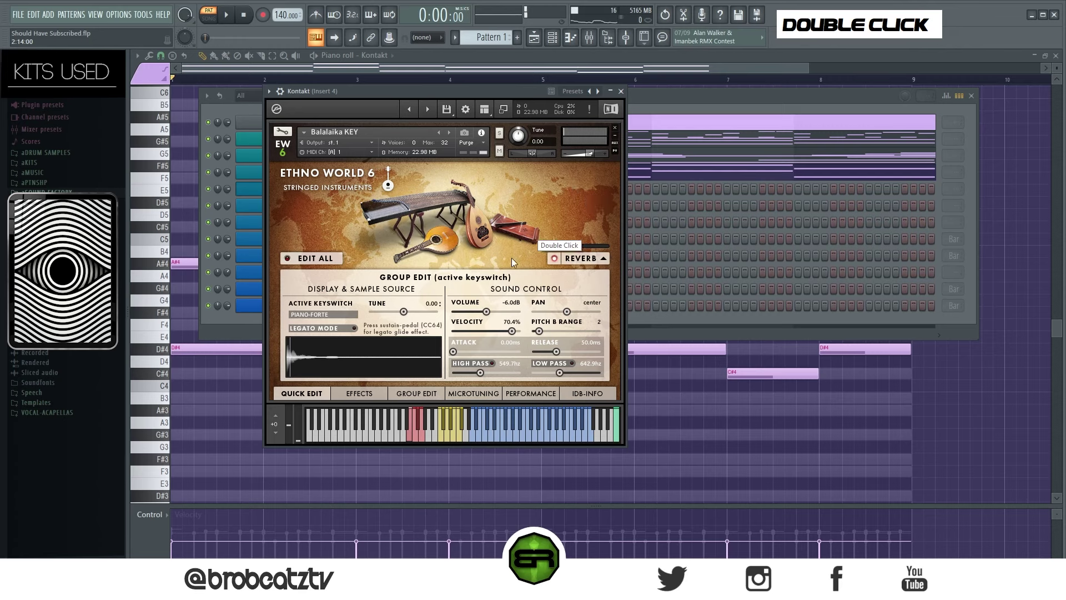
{"action": "left_click", "coordinate": [621, 91]}
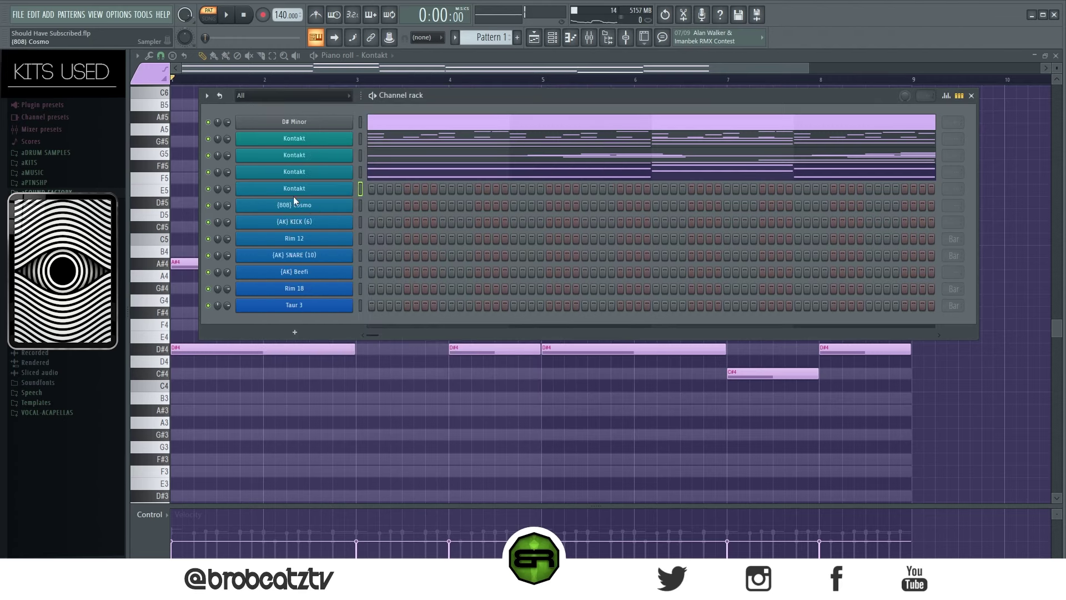
- Draw a two-bar A#5 note at the start of the fourth Kontakt channel's pattern and play it back
{"action": "right_click", "coordinate": [331, 185]}
{"action": "left_click", "coordinate": [363, 190]}
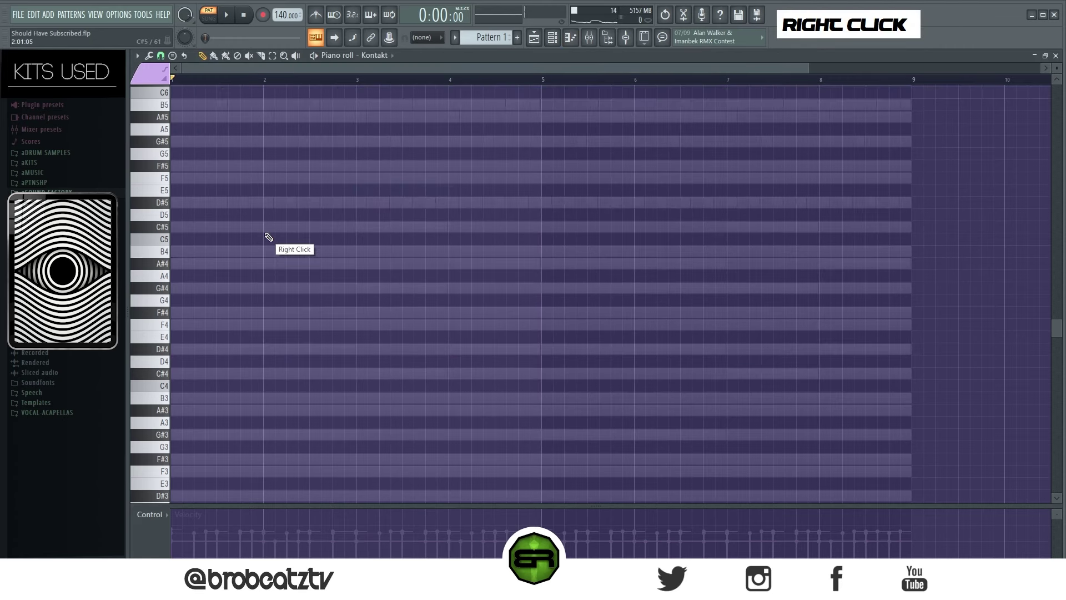
{"action": "scroll", "coordinate": [210, 272], "scroll_direction": "up", "scroll_amount": 4}
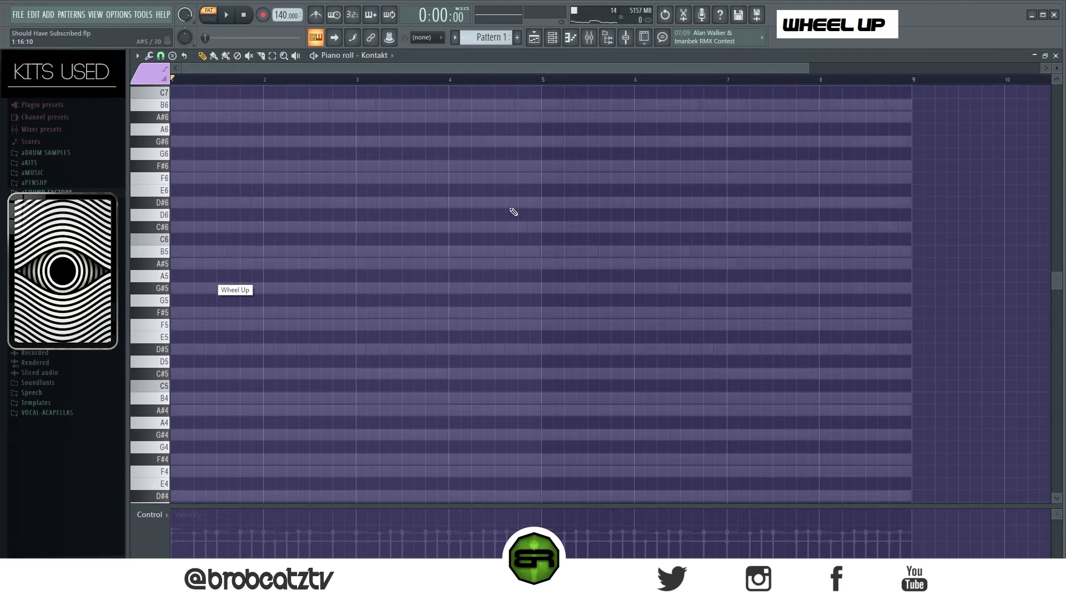
{"action": "scroll", "coordinate": [321, 297], "scroll_direction": "up", "scroll_amount": 2}
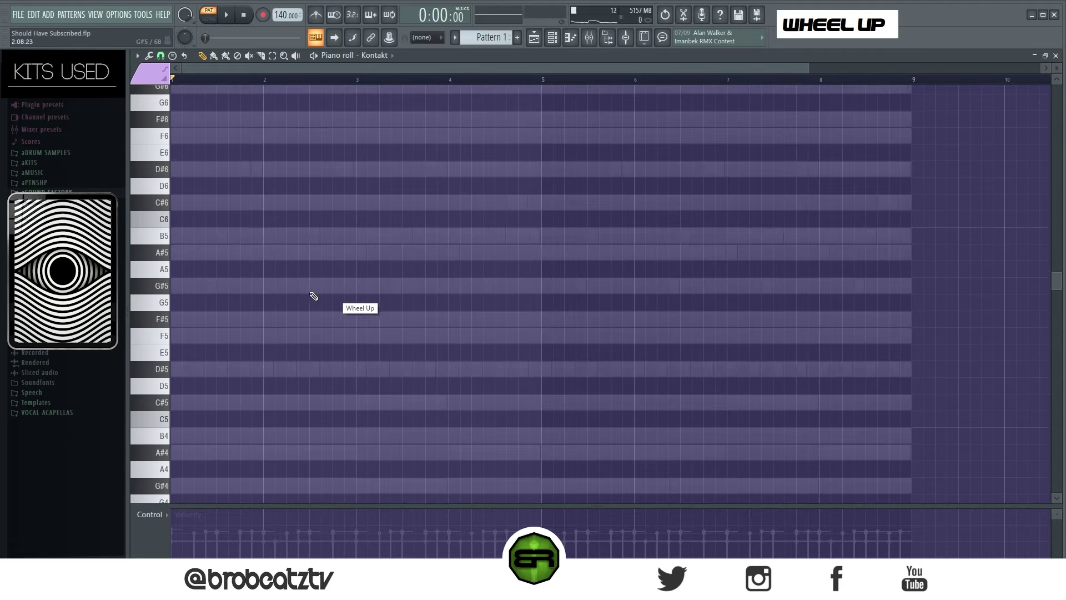
{"action": "scroll", "coordinate": [286, 295], "scroll_direction": "up", "scroll_amount": 1}
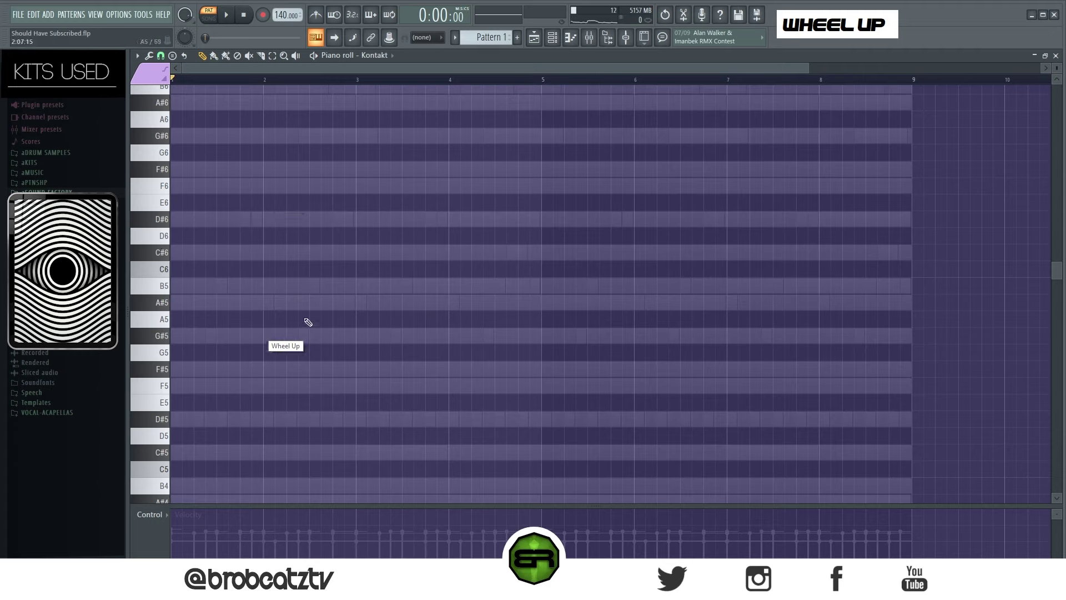
{"action": "left_click_drag", "start_coordinate": [306, 308], "coordinate": [176, 307]}
{"action": "key", "text": "space"}
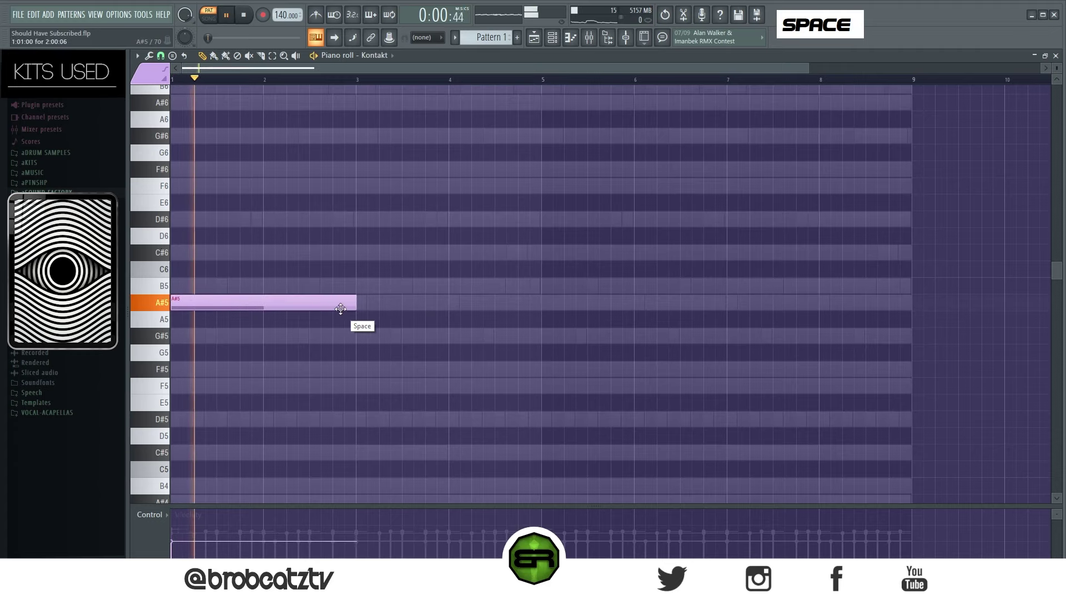
- Raise the A#5 note's velocity and audition it again
{"action": "key", "text": "space"}
{"action": "key", "text": "space"}
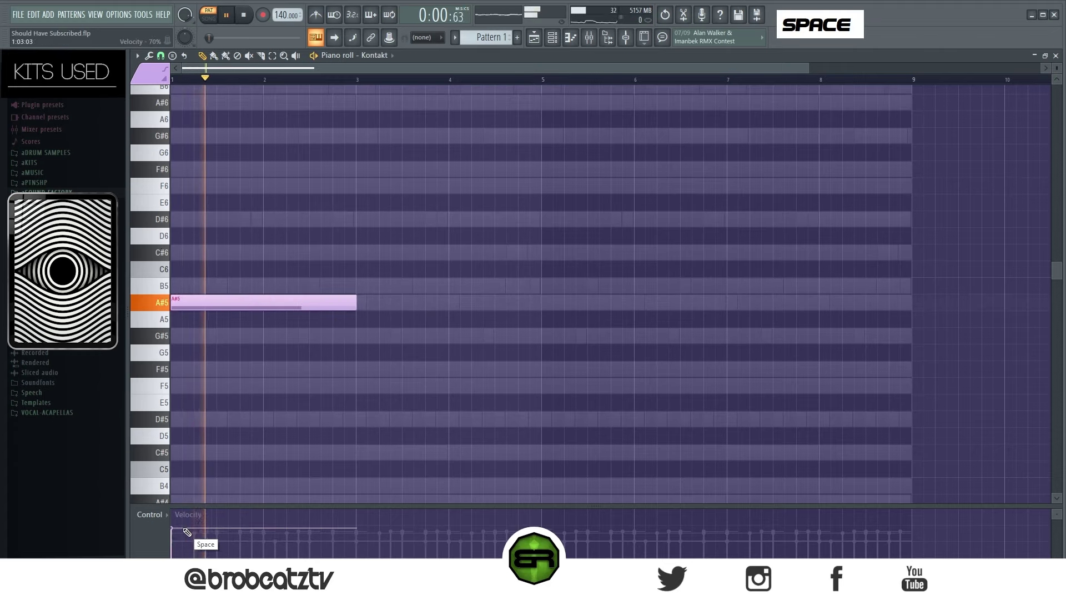
{"action": "right_click", "coordinate": [359, 332]}
{"action": "key", "text": "space"}
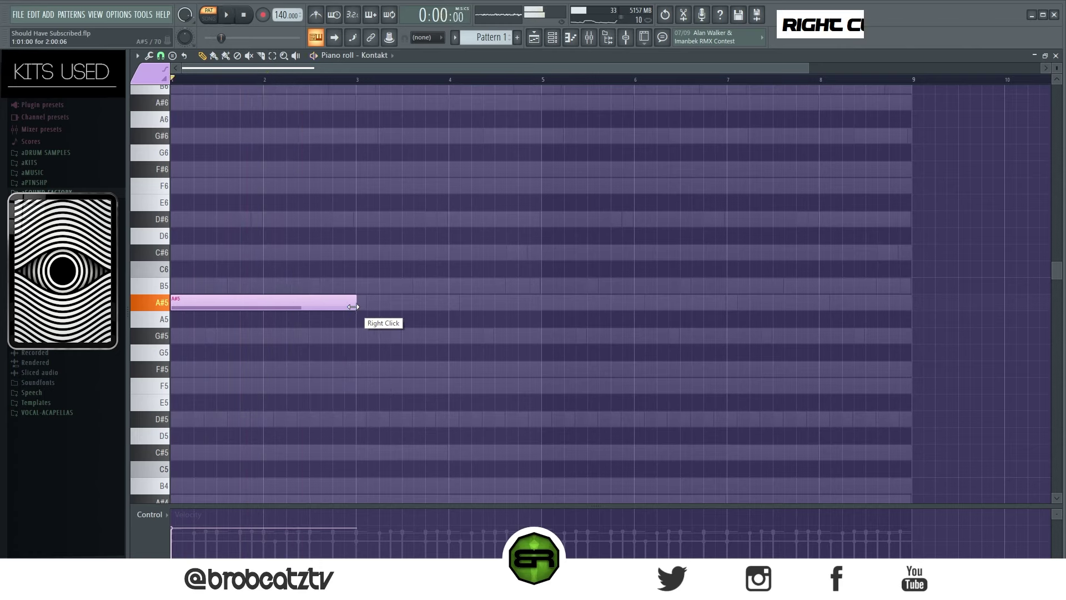
- Shorten bar 1's A#5 to 1:04:06, then add B5 in late bar 2, A#5 at bar 3 and G#5 filling bar 4
{"action": "left_click_drag", "start_coordinate": [356, 305], "coordinate": [282, 311]}
{"action": "left_click", "coordinate": [302, 289]}
{"action": "left_click", "coordinate": [349, 302]}
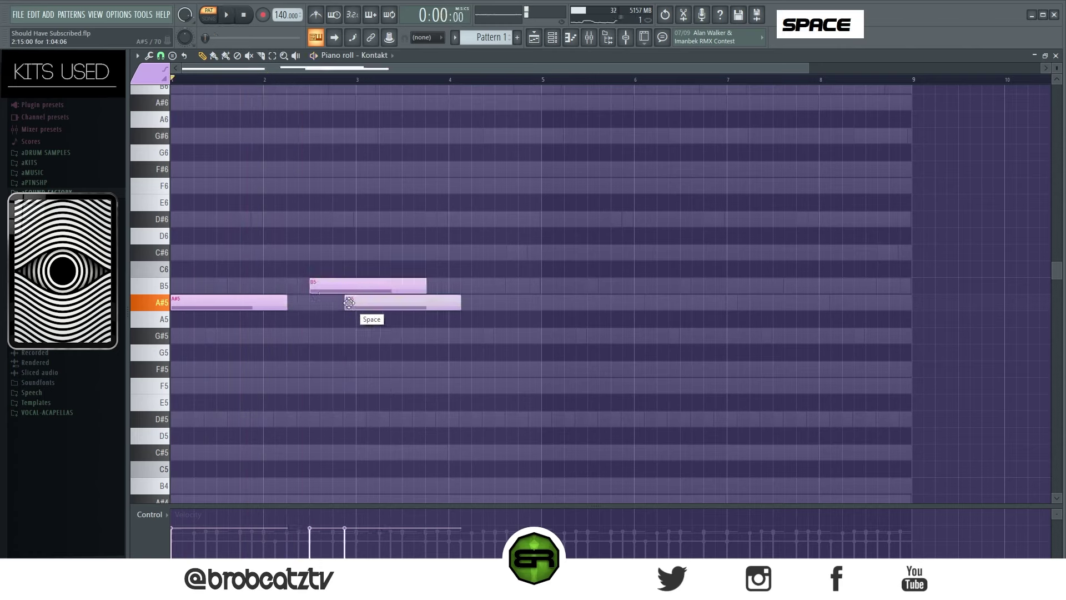
{"action": "left_click", "coordinate": [447, 336]}
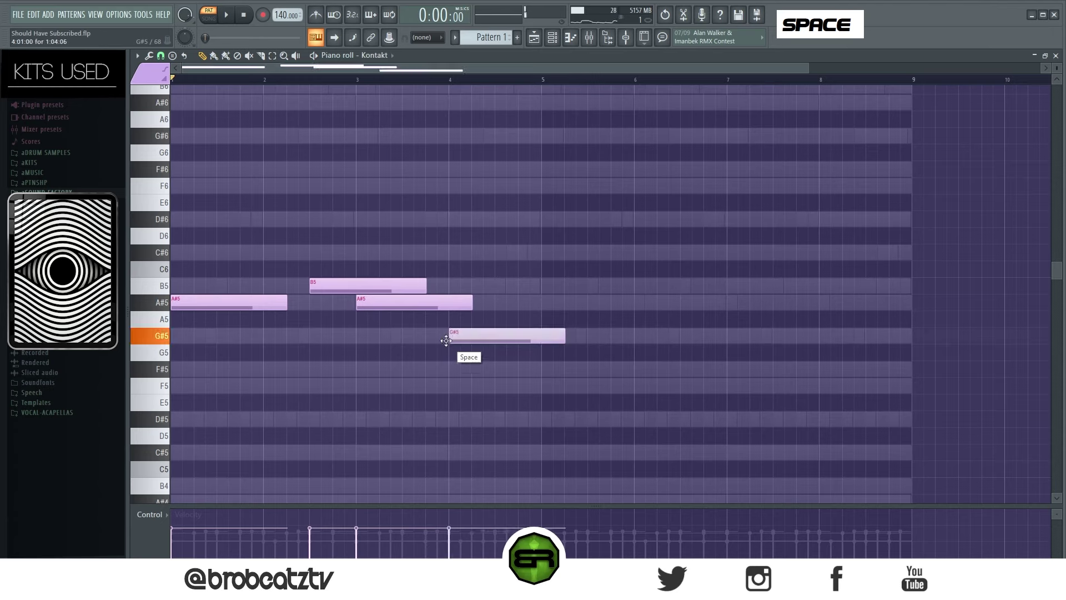
{"action": "left_click_drag", "start_coordinate": [560, 339], "coordinate": [539, 338]}
- Duplicate the four-note phrase from bars 1–4 into bars 5–8 and clear the selection
{"action": "key", "text": "ctrl+a"}
{"action": "left_click_drag", "start_coordinate": [222, 302], "coordinate": [579, 312]}
{"action": "right_click", "coordinate": [569, 268]}
{"action": "left_click_drag", "start_coordinate": [571, 247], "coordinate": [904, 378]}
{"action": "left_click_drag", "start_coordinate": [612, 310], "coordinate": [623, 310]}
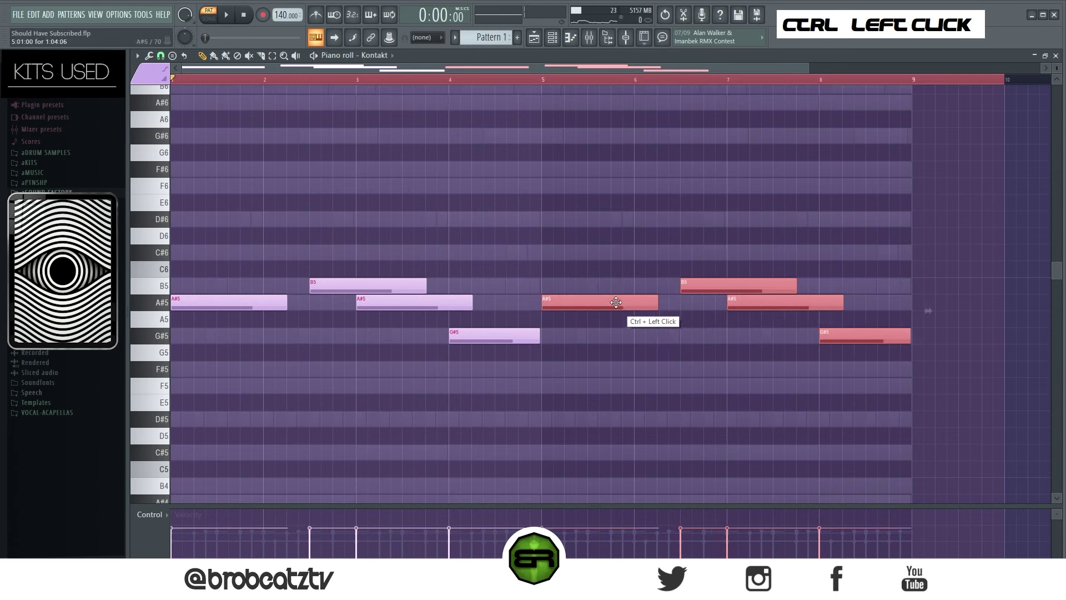
{"action": "right_click", "coordinate": [408, 221]}
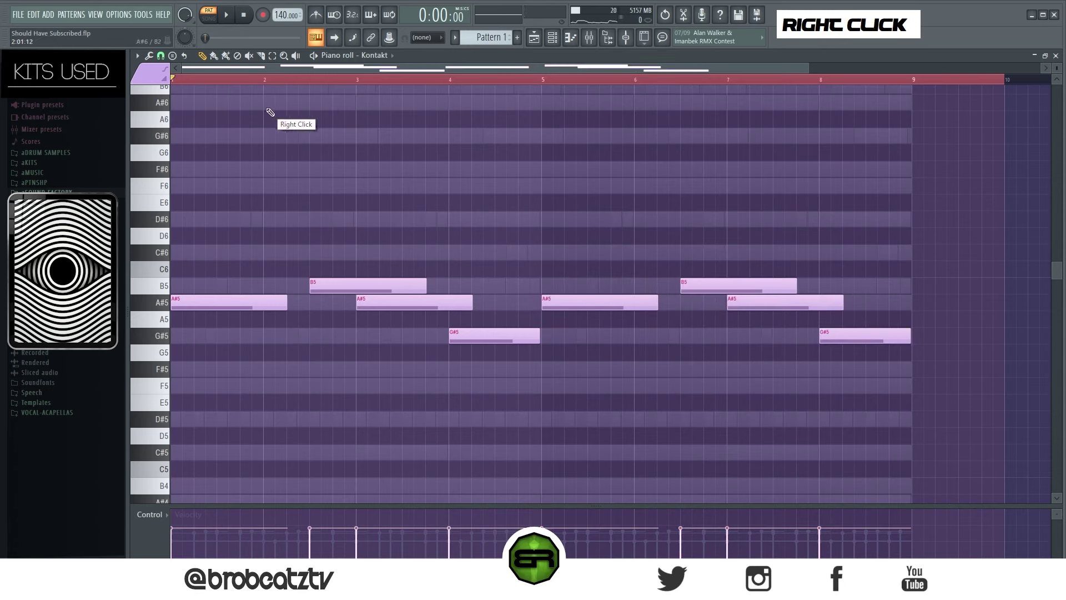
- Play back the part, shorten the A#5 notes in bars 3 and 7 to end with their bars, and clear the time selection
{"action": "key", "text": "space"}
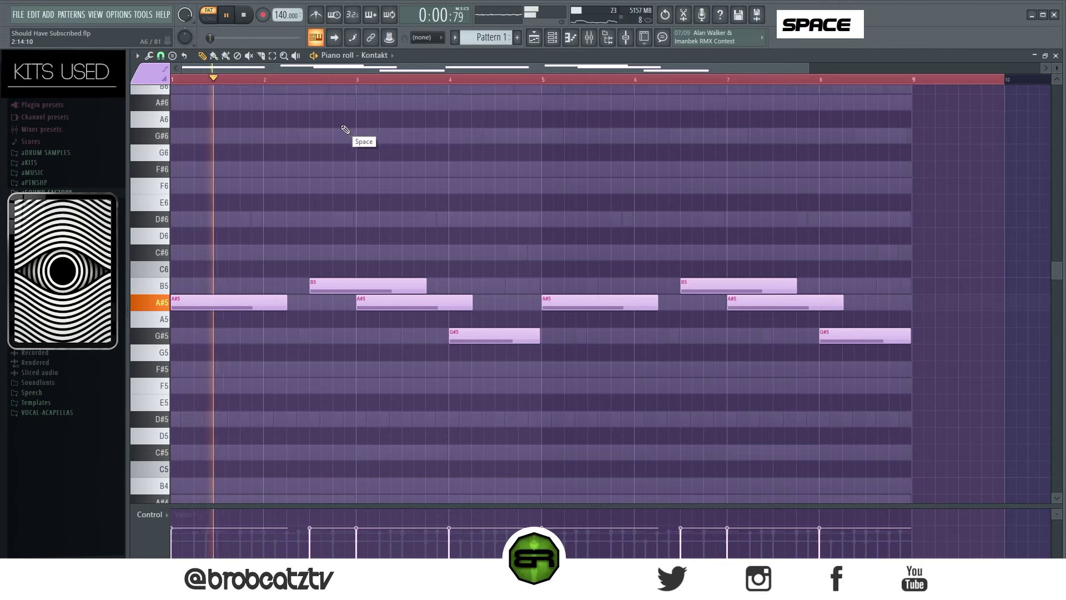
{"action": "right_click", "coordinate": [373, 136]}
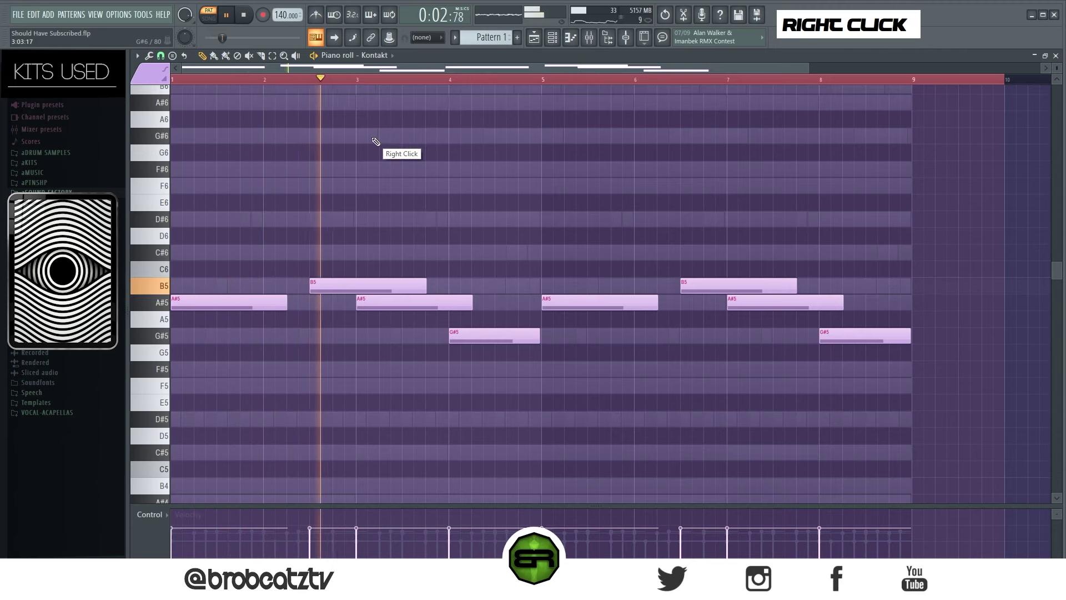
{"action": "key", "text": "ctrl"}
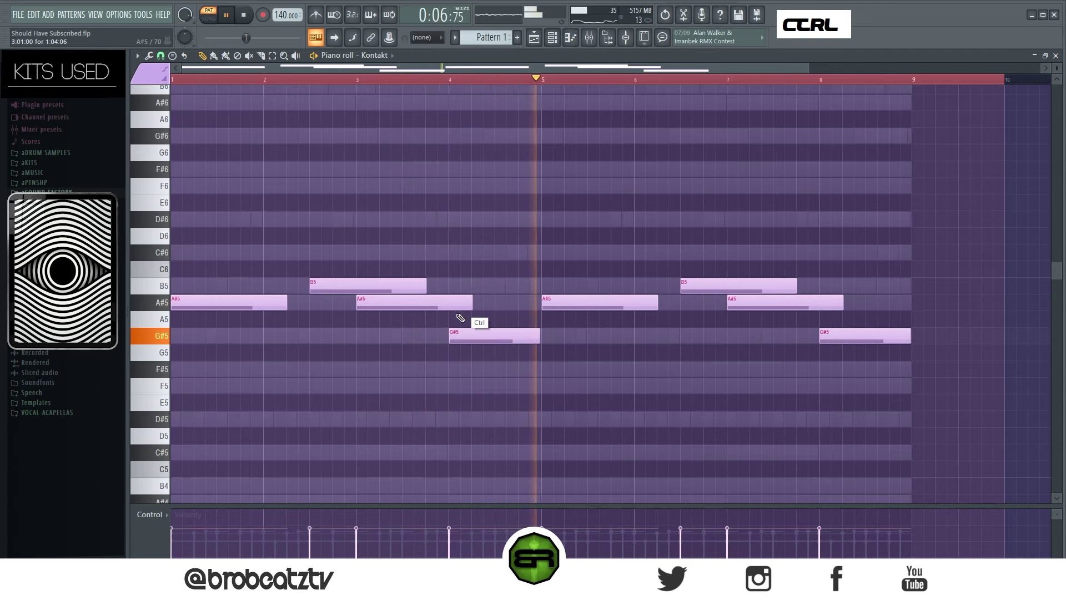
{"action": "key", "text": "alt"}
{"action": "left_click_drag", "start_coordinate": [471, 303], "coordinate": [442, 311]}
{"action": "left_click_drag", "start_coordinate": [844, 305], "coordinate": [816, 311]}
{"action": "right_click", "coordinate": [761, 246]}
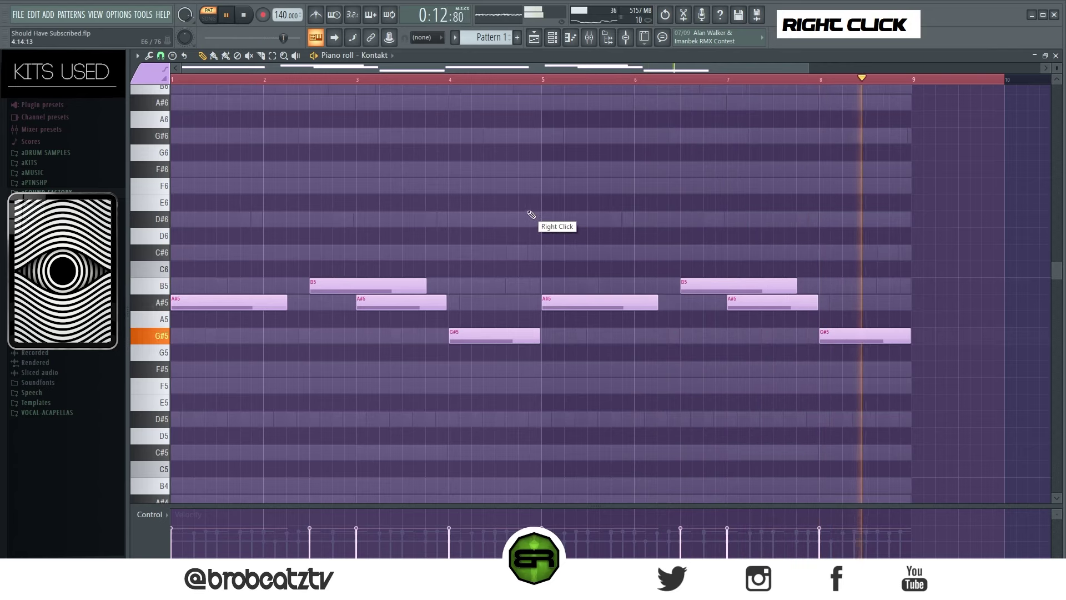
{"action": "key", "text": "space"}
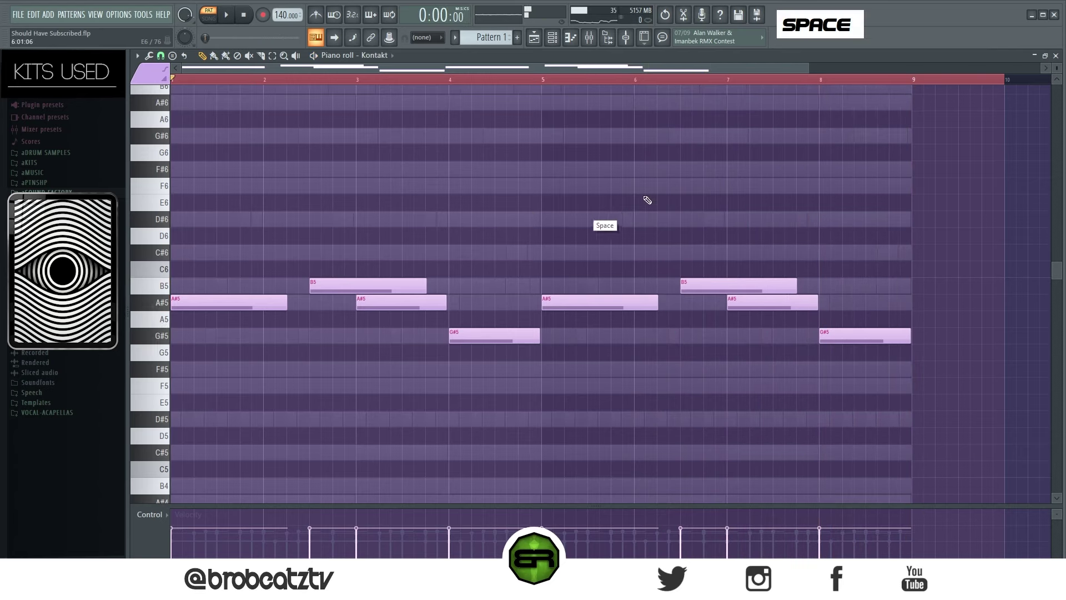
{"action": "double_click", "coordinate": [904, 80]}
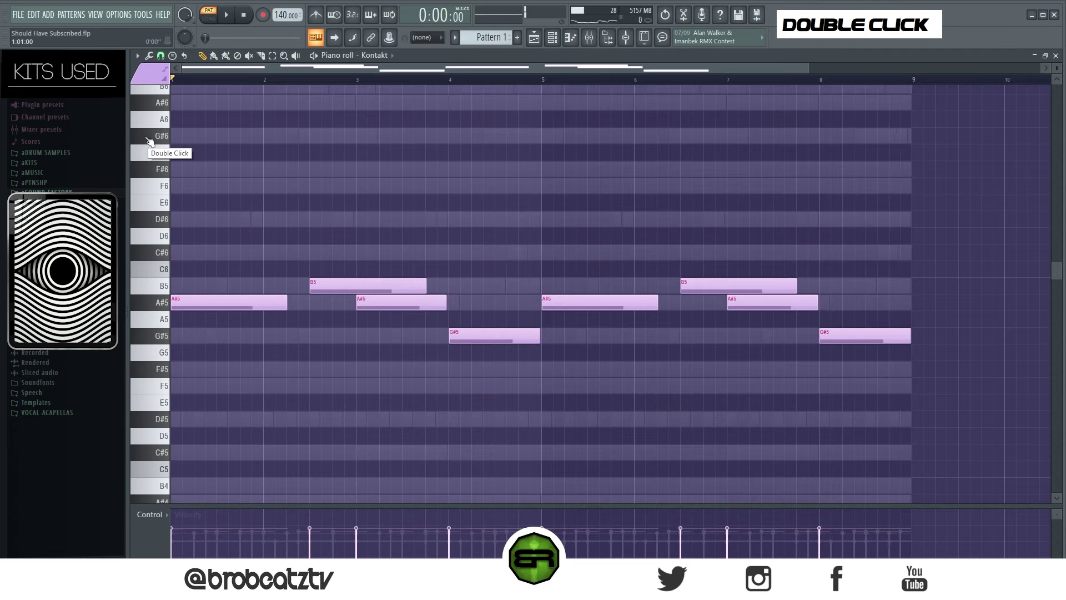
- Copy bar 1's G#3 and bar 3's C#4 from the first Kontakt channel's chords
{"action": "left_click_drag", "start_coordinate": [577, 230], "coordinate": [598, 239]}
{"action": "right_click", "coordinate": [844, 389]}
{"action": "right_click", "coordinate": [597, 239]}
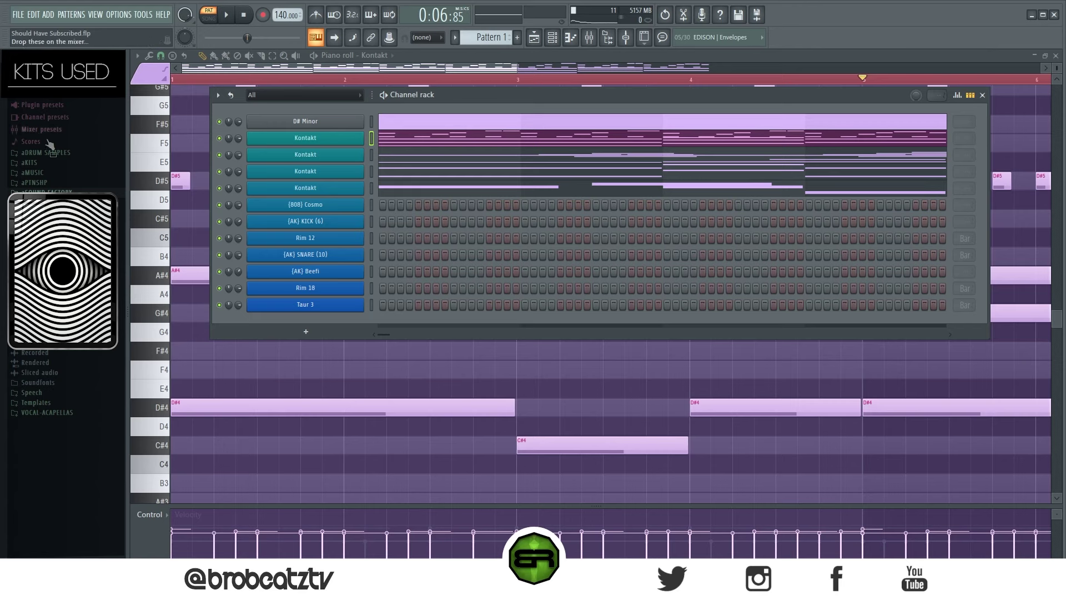
{"action": "left_click_drag", "start_coordinate": [371, 222], "coordinate": [368, 306]}
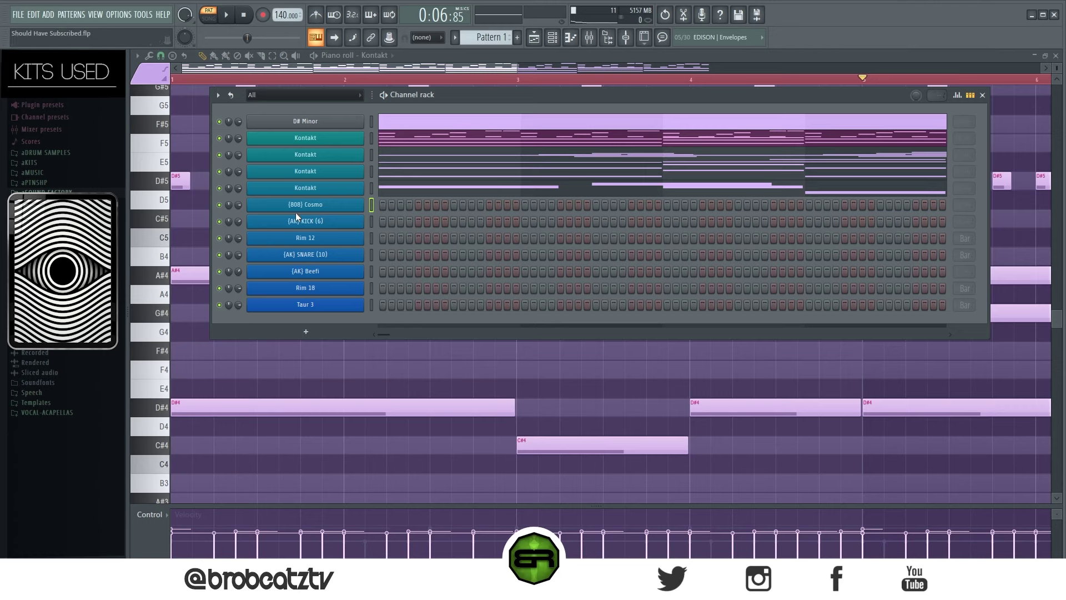
{"action": "right_click", "coordinate": [350, 211]}
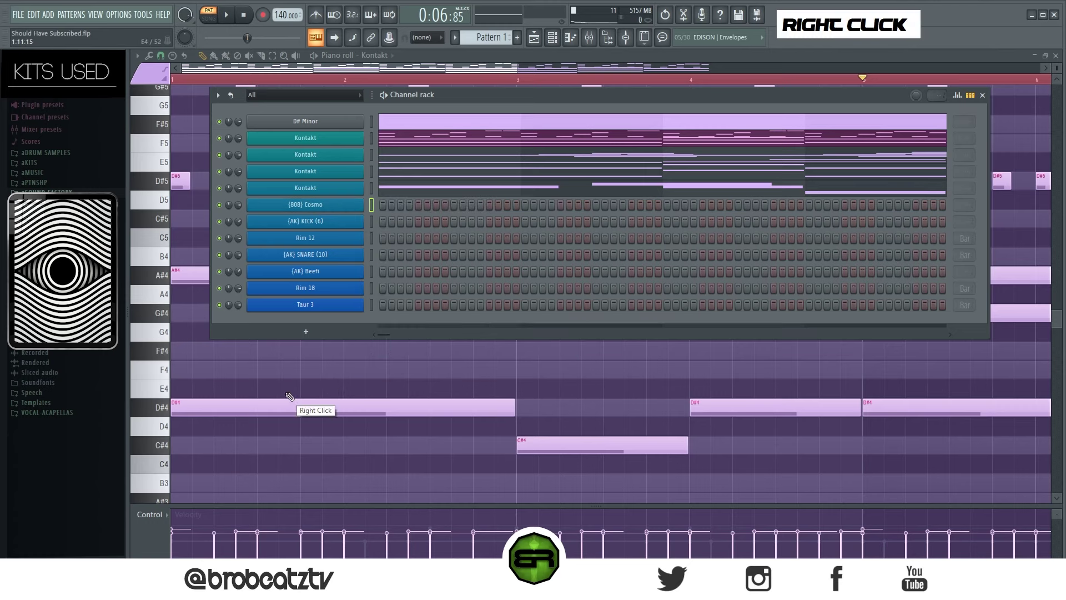
{"action": "scroll", "coordinate": [305, 357], "scroll_direction": "down", "scroll_amount": 6}
{"action": "left_click", "coordinate": [369, 313], "text": "ctrl"}
{"action": "left_click", "coordinate": [562, 222], "text": "ctrl+shift"}
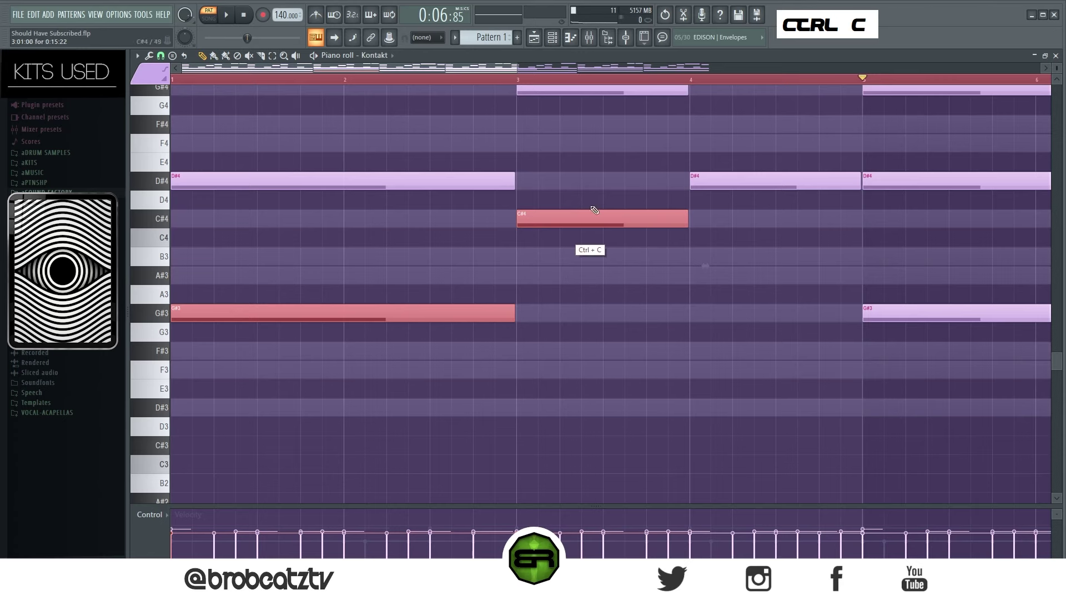
- Paste the copied bass notes into the (808) Cosmo channel's piano roll and transpose them up one octave
{"action": "left_click", "coordinate": [552, 39]}
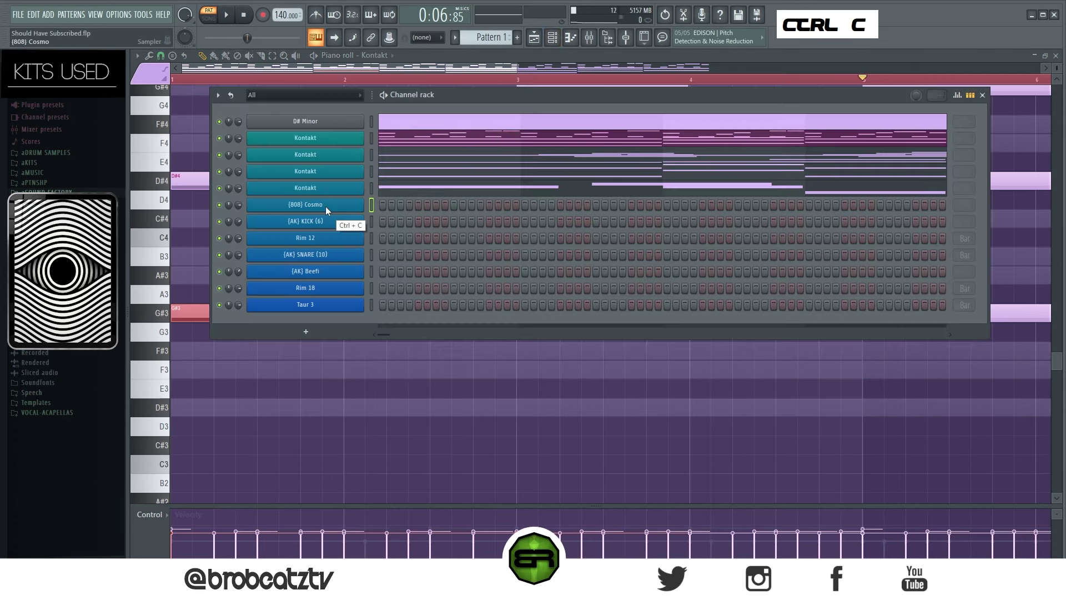
{"action": "right_click", "coordinate": [361, 201]}
{"action": "left_click", "coordinate": [385, 203]}
{"action": "key", "text": "ctrl+v"}
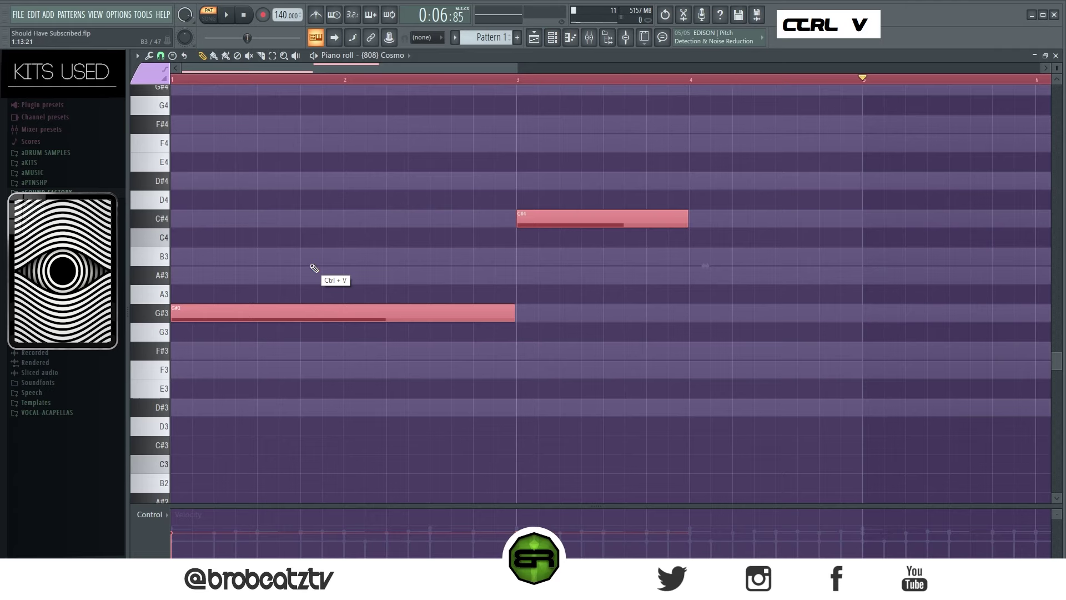
{"action": "key", "text": "ctrl+Up"}
{"action": "scroll", "coordinate": [316, 262], "scroll_direction": "up", "scroll_amount": 5}
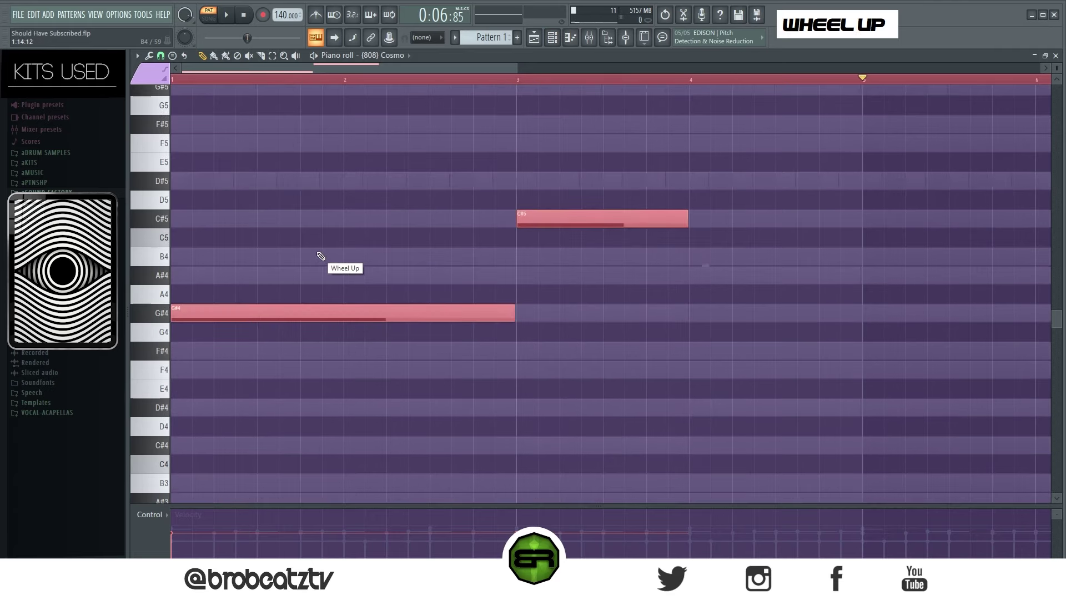
- Discard the pasted 808 notes' lengths to make them short hits, raise their velocities to maximum, and clear the selection
{"action": "key", "text": "shift+d"}
{"action": "right_click", "coordinate": [307, 281]}
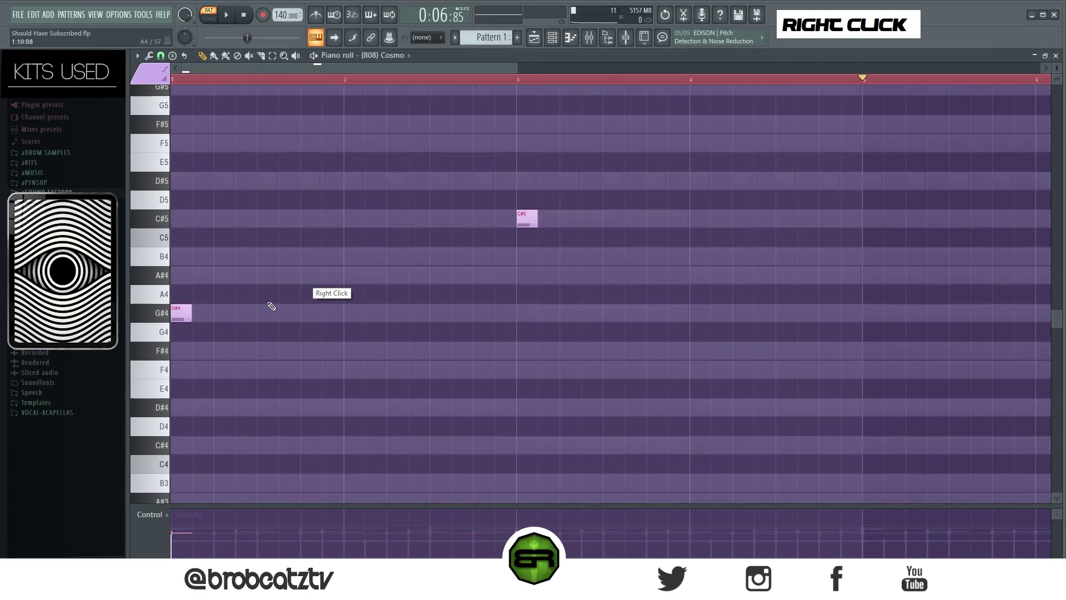
{"action": "key", "text": "ctrl"}
{"action": "scroll", "coordinate": [246, 300], "scroll_direction": "up", "scroll_amount": 8, "text": "alt"}
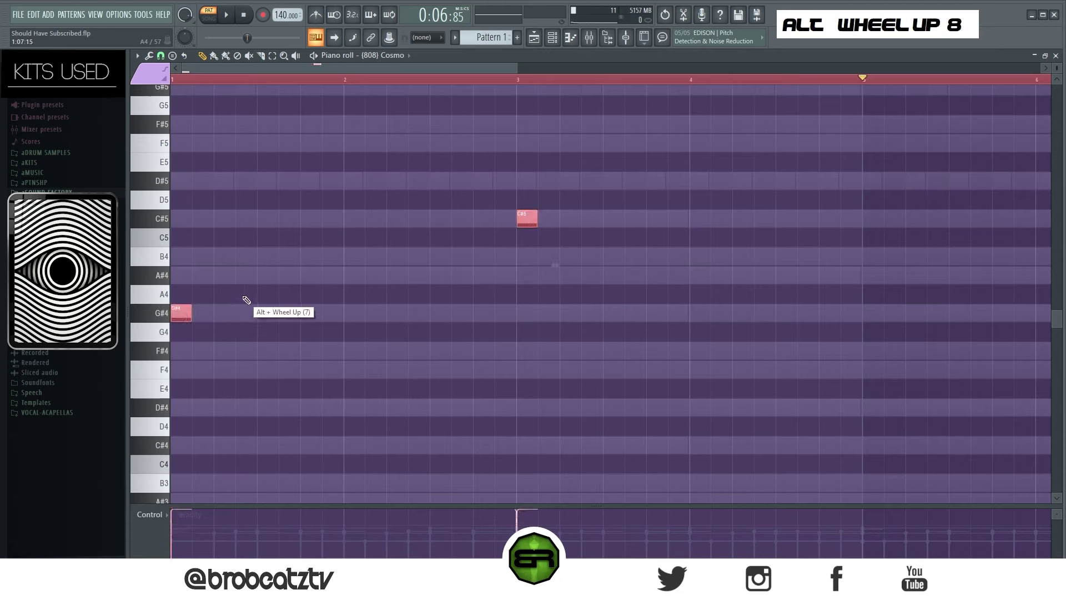
{"action": "right_click", "coordinate": [208, 321]}
- Add G#4 808 hits at steps 7 and 13 of bar 1 and steps 13 and 15 of bar 2, checking them with playback
{"action": "double_click", "coordinate": [248, 314]}
{"action": "double_click", "coordinate": [309, 314]}
{"action": "key", "text": "space"}
{"action": "key", "text": "space"}
{"action": "key", "text": "space"}
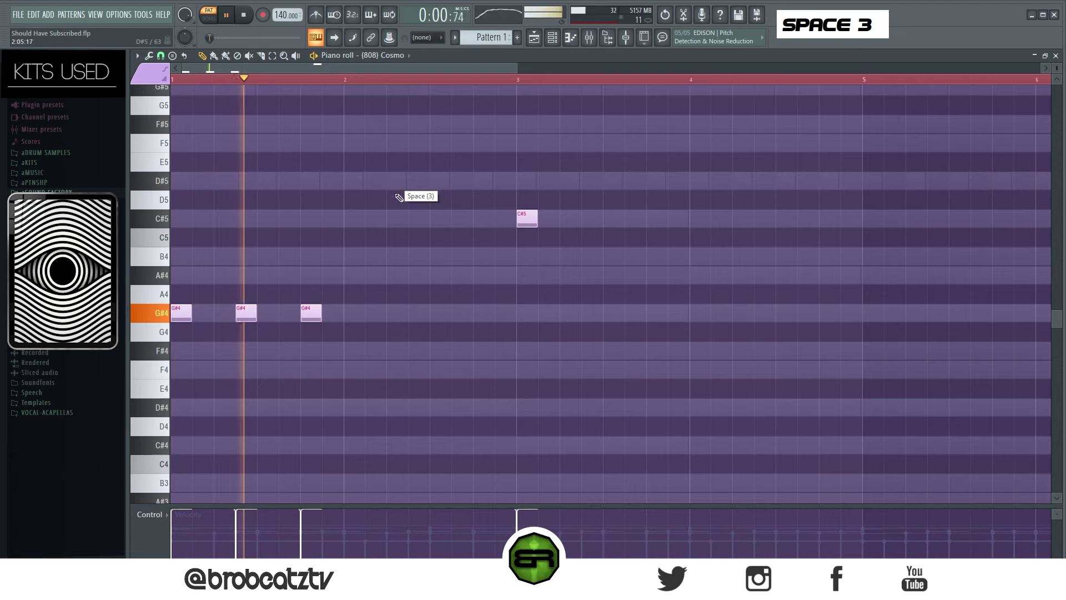
{"action": "key", "text": "space"}
{"action": "key", "text": "space"}
{"action": "double_click", "coordinate": [481, 314]}
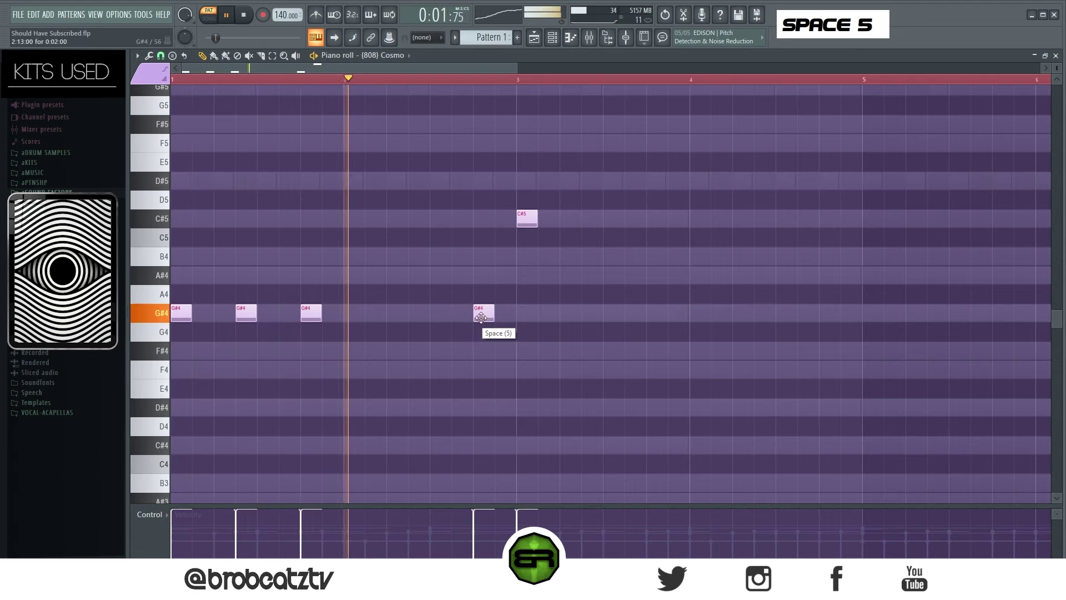
{"action": "double_click", "coordinate": [500, 313]}
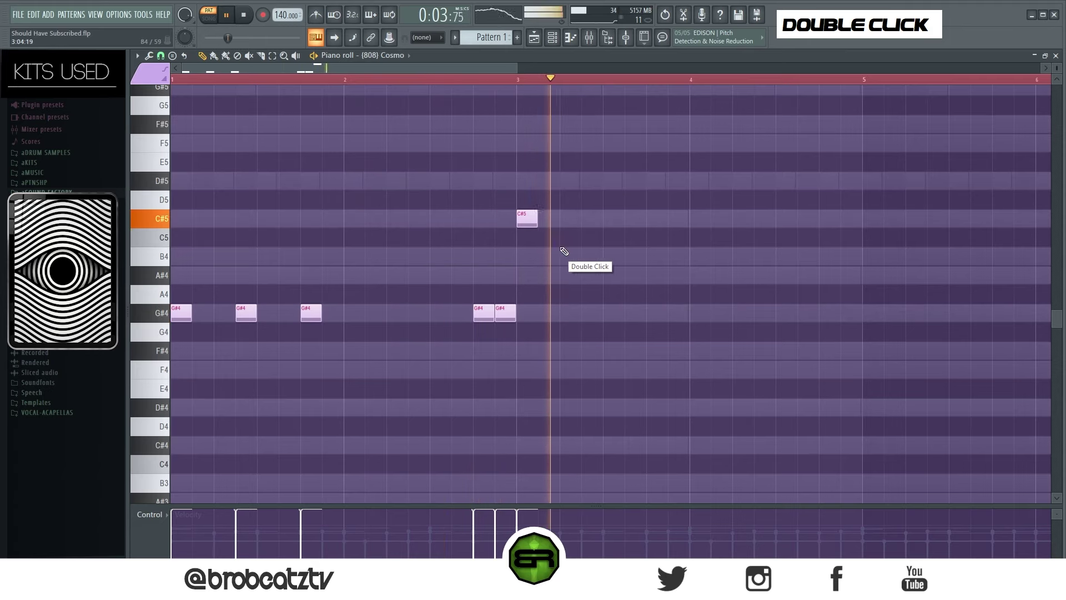
- Add C#5 808 hits at steps 7 and 13 of bar 3 and play the pattern
{"action": "key", "text": "space"}
{"action": "left_click", "coordinate": [592, 218]}
{"action": "key", "text": "space"}
- Add A#4 808 hits at steps 5, 11 and 15 of bar 4, and transpose the last one up one octave
{"action": "left_click", "coordinate": [743, 275]}
{"action": "double_click", "coordinate": [802, 275]}
{"action": "double_click", "coordinate": [848, 275]}
{"action": "left_click", "coordinate": [851, 276], "text": "ctrl"}
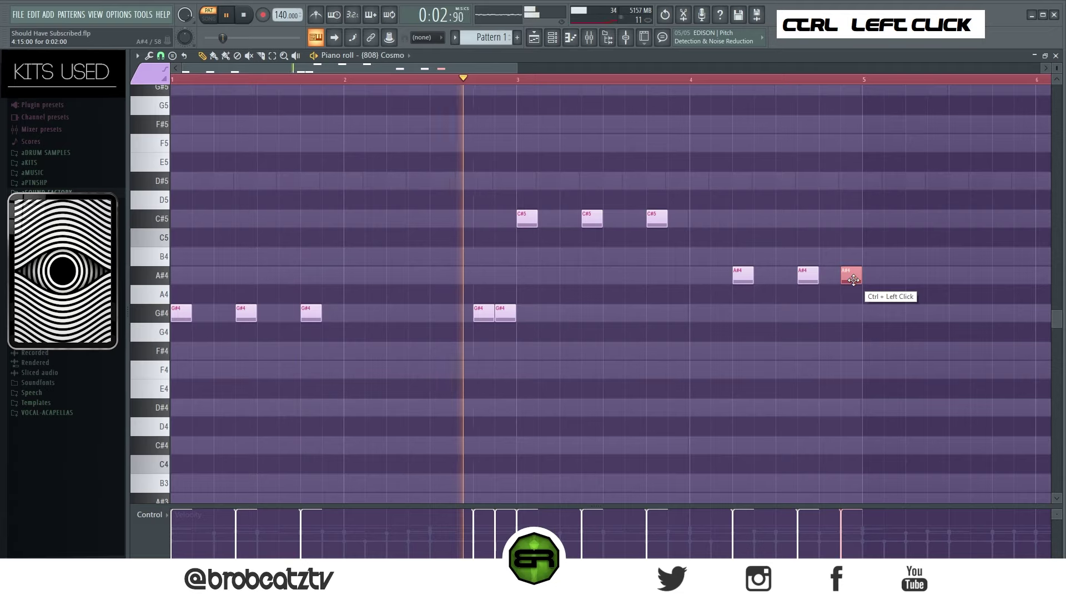
{"action": "key", "text": "ctrl+Up"}
- Duplicate the whole 808 pattern from bars 1–4 into bars 5–8 and clear the selection
{"action": "key", "text": "ctrl+a"}
{"action": "mouse_move", "coordinate": [184, 318]}
{"action": "left_mouse_down"}
{"action": "mouse_move", "coordinate": [921, 318]}
{"action": "mouse_move", "coordinate": [877, 320]}
{"action": "left_mouse_up"}
{"action": "right_click", "coordinate": [841, 235]}
{"action": "left_click_drag", "start_coordinate": [442, 69], "coordinate": [642, 85]}
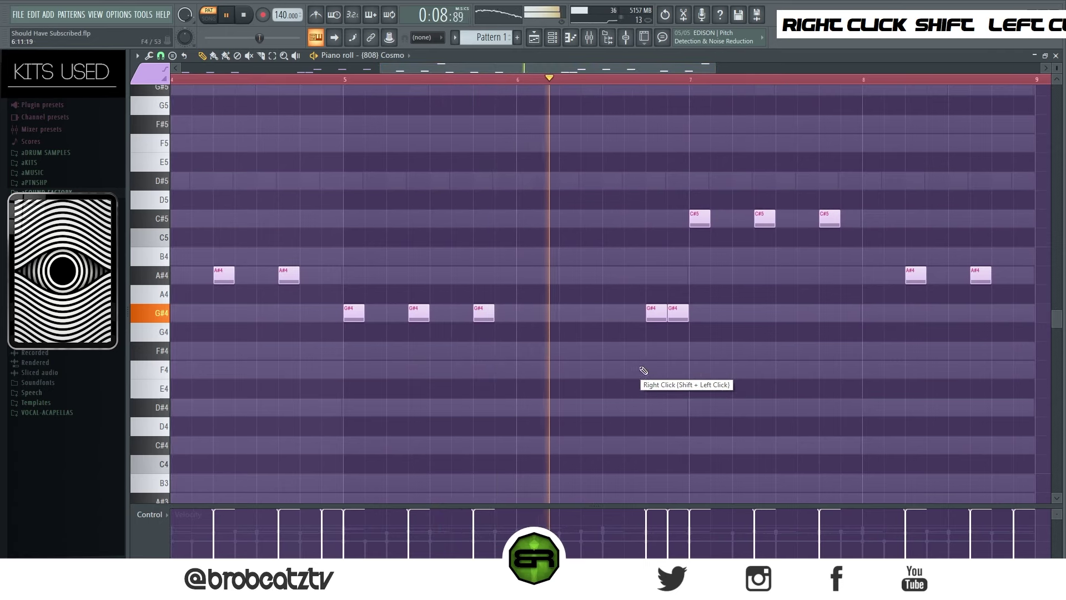
- Duplicate bar 6's G#4 pair to steps 9 and 11, move the copies up to D#5, and play back the result
{"action": "key", "text": "space"}
{"action": "left_click", "coordinate": [659, 314], "text": "ctrl"}
{"action": "left_click_drag", "start_coordinate": [659, 314], "coordinate": [614, 318], "text": "shift"}
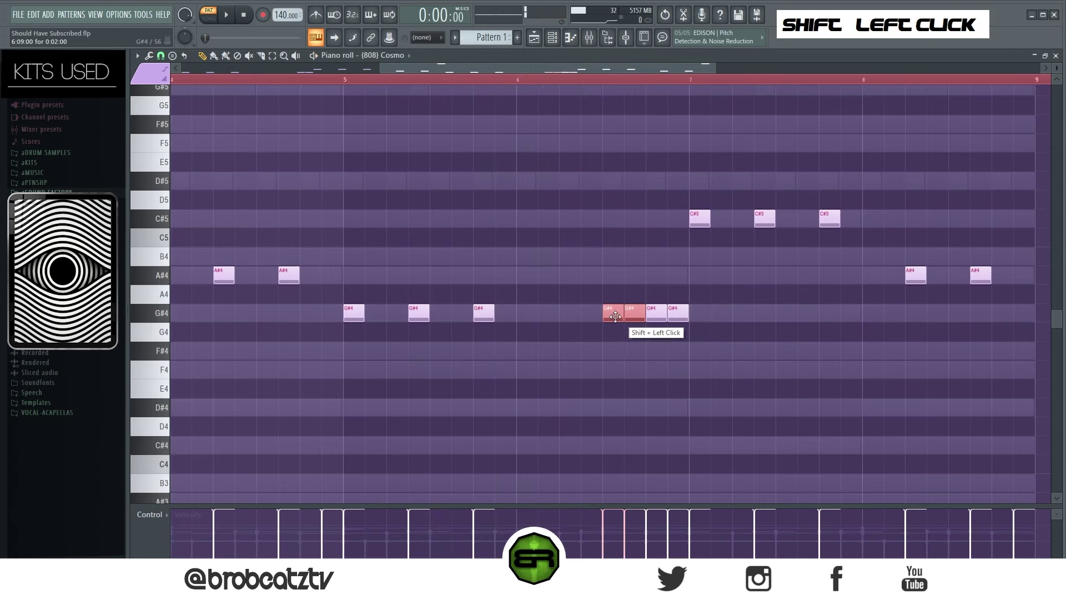
{"action": "left_click_drag", "start_coordinate": [604, 270], "coordinate": [609, 177], "text": "shift"}
{"action": "key", "text": "space"}
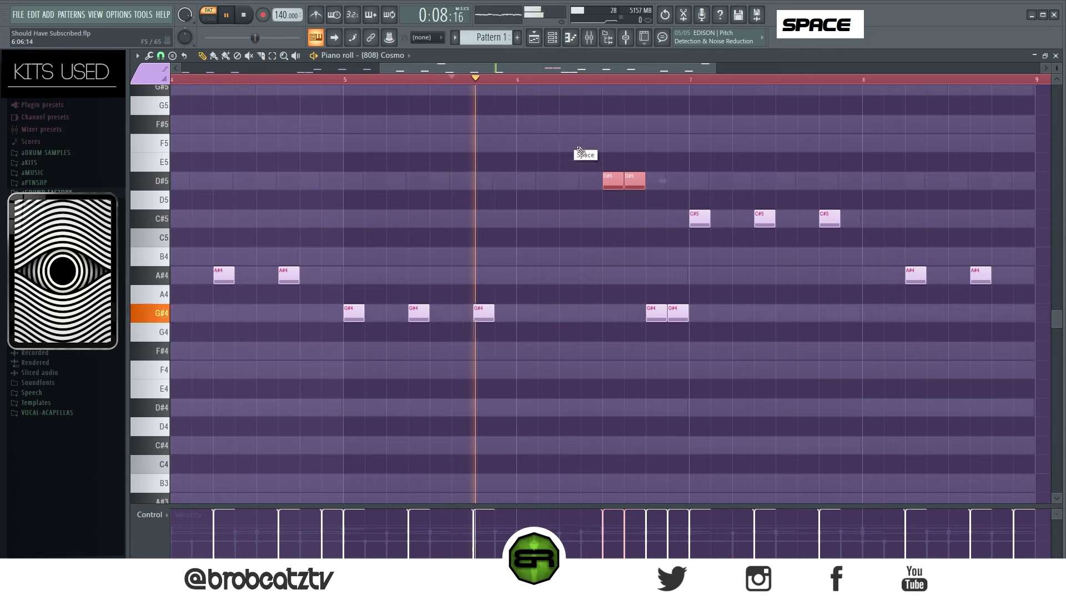
{"action": "right_click", "coordinate": [568, 290]}
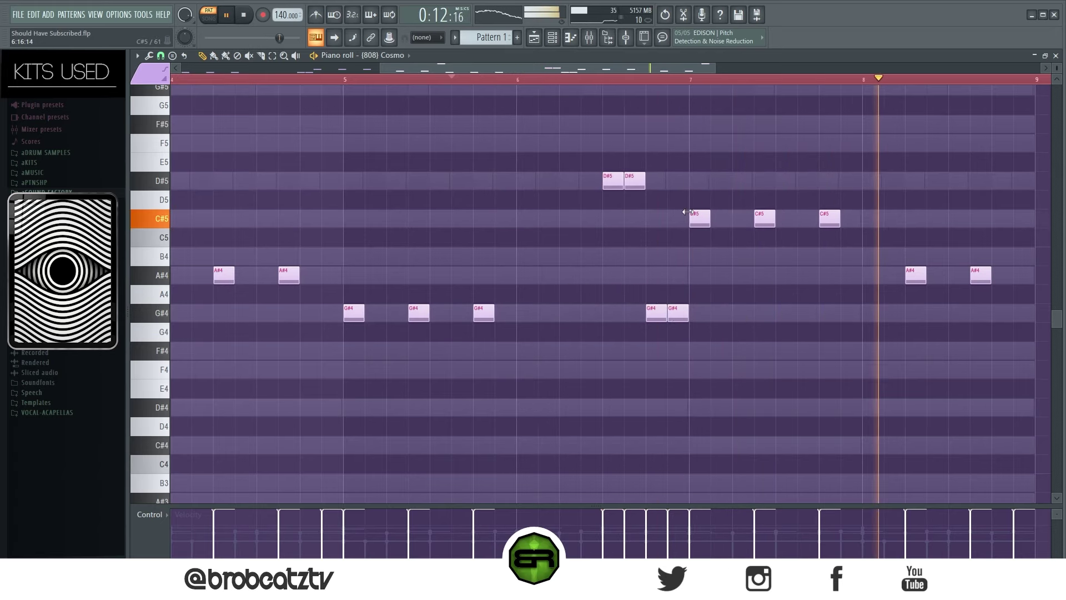
- Add an A#4 808 hit at step 3 of bar 8, chop it into a three-note roll, and add another at step 7
{"action": "key", "text": "space"}
{"action": "left_click", "coordinate": [160, 56]}
{"action": "left_click", "coordinate": [175, 173]}
{"action": "left_click", "coordinate": [896, 278], "text": "ctrl"}
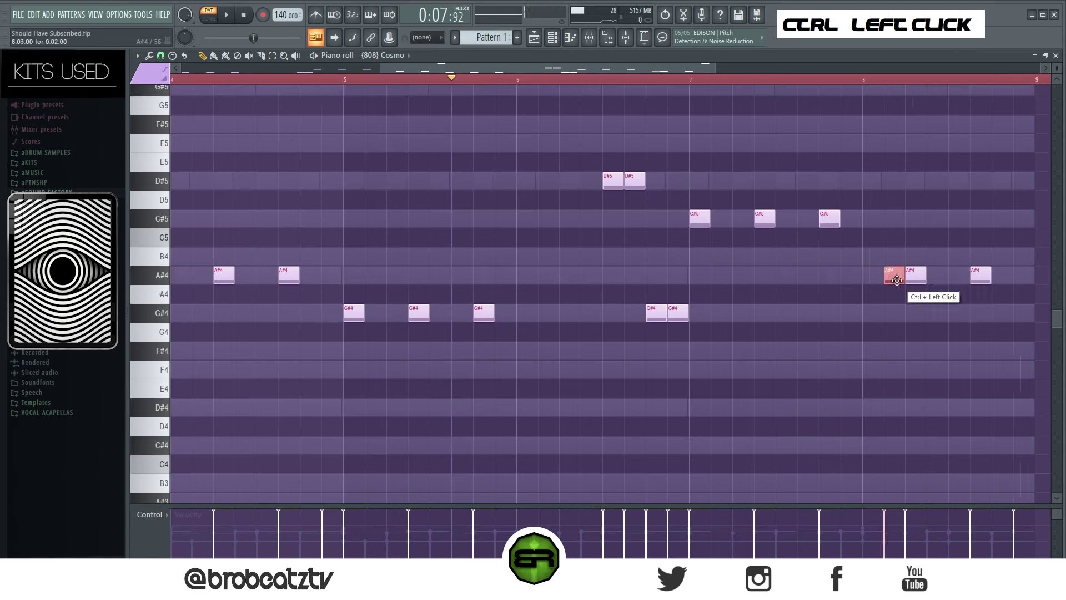
{"action": "left_click", "coordinate": [896, 283], "text": "ctrl"}
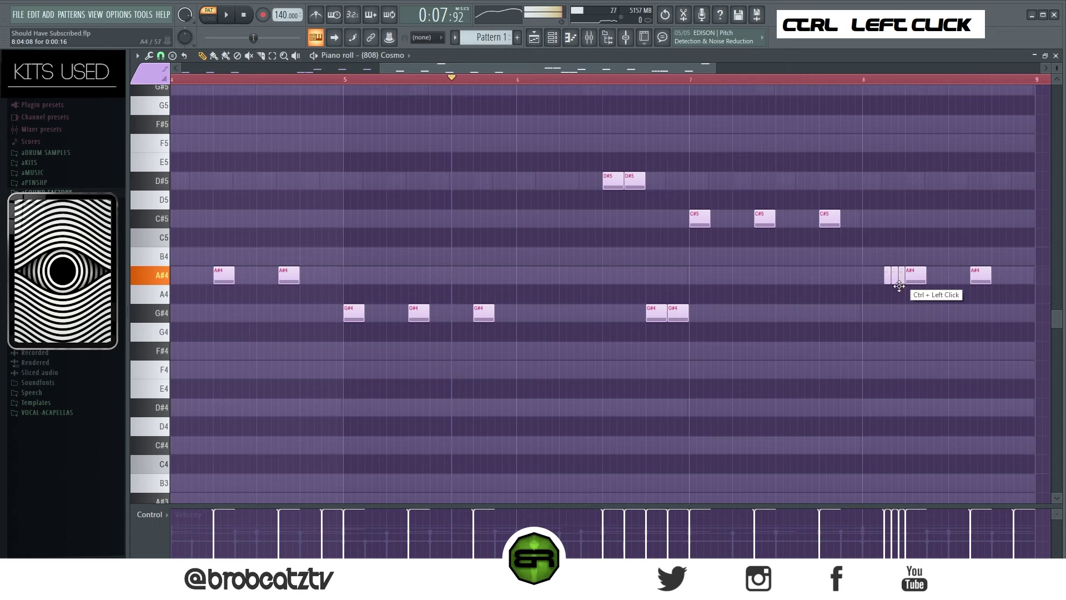
{"action": "left_click", "coordinate": [934, 277], "text": "ctrl"}
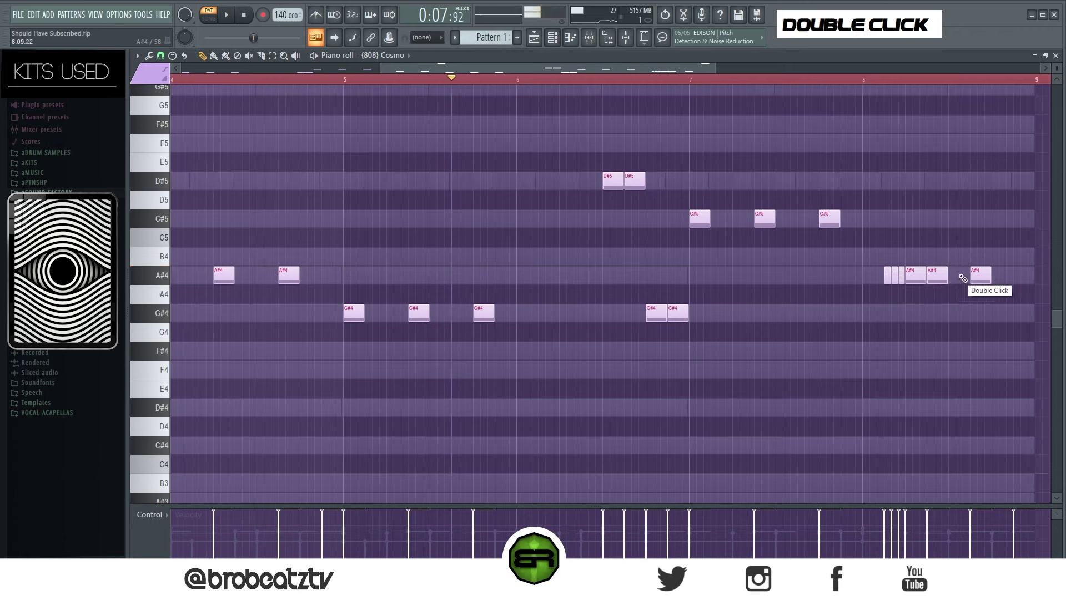
- Copy bar 8's last A#4 808 hit to step 15, raise the copy one octave, and play from bar 5
{"action": "left_click", "coordinate": [984, 281], "text": "ctrl"}
{"action": "left_click", "coordinate": [984, 281], "text": "shift"}
{"action": "right_click", "coordinate": [1015, 274]}
{"action": "left_click_drag", "start_coordinate": [984, 274], "coordinate": [999, 279]}
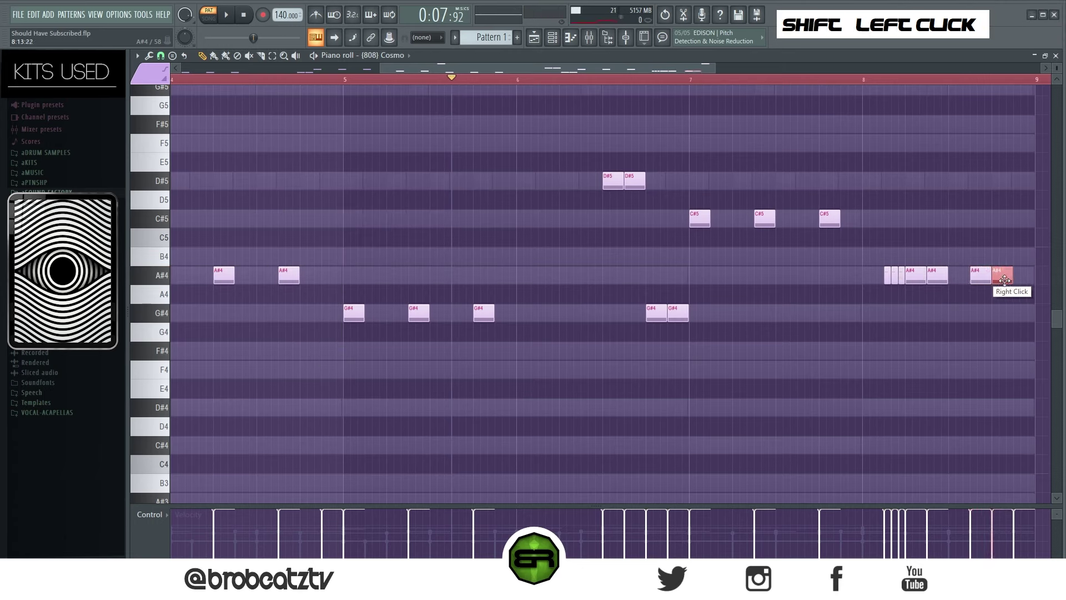
{"action": "key", "text": "ctrl+Up"}
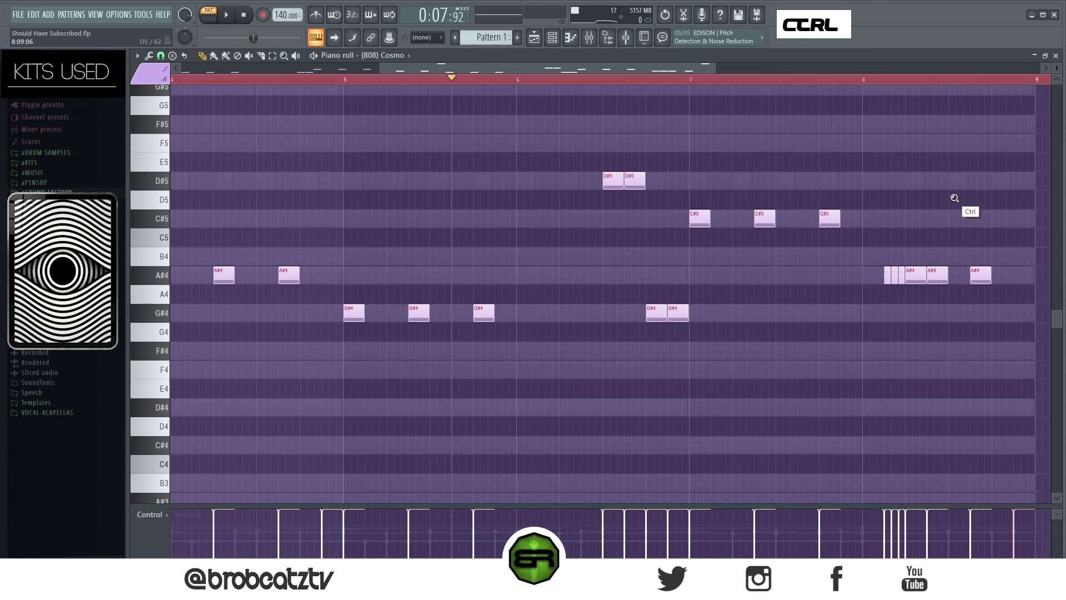
{"action": "right_click", "coordinate": [746, 207], "text": "ctrl"}
{"action": "key", "text": "space"}
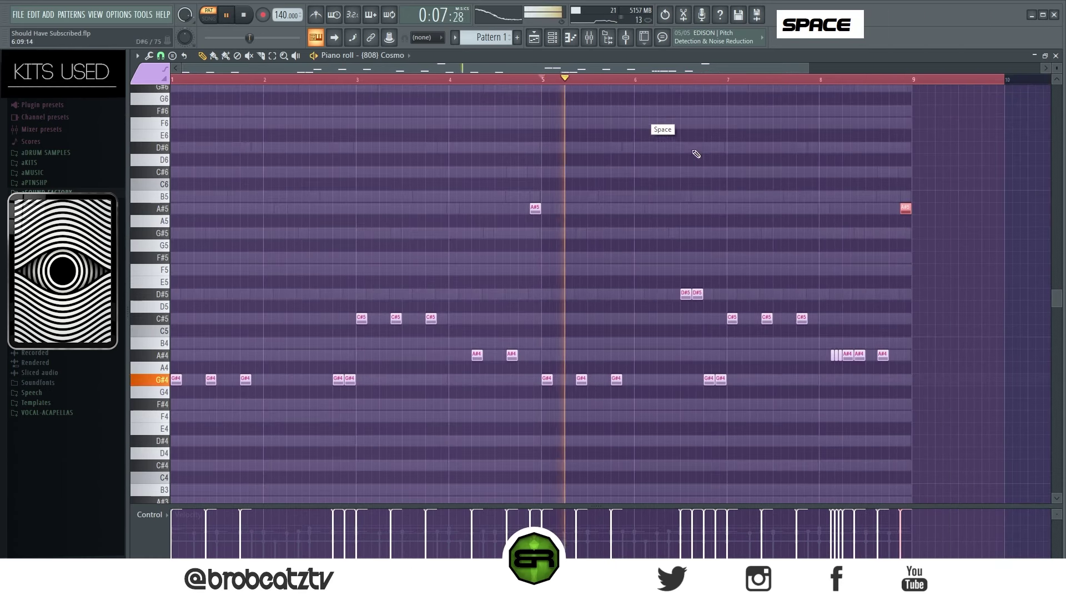
{"action": "right_click", "coordinate": [726, 187]}
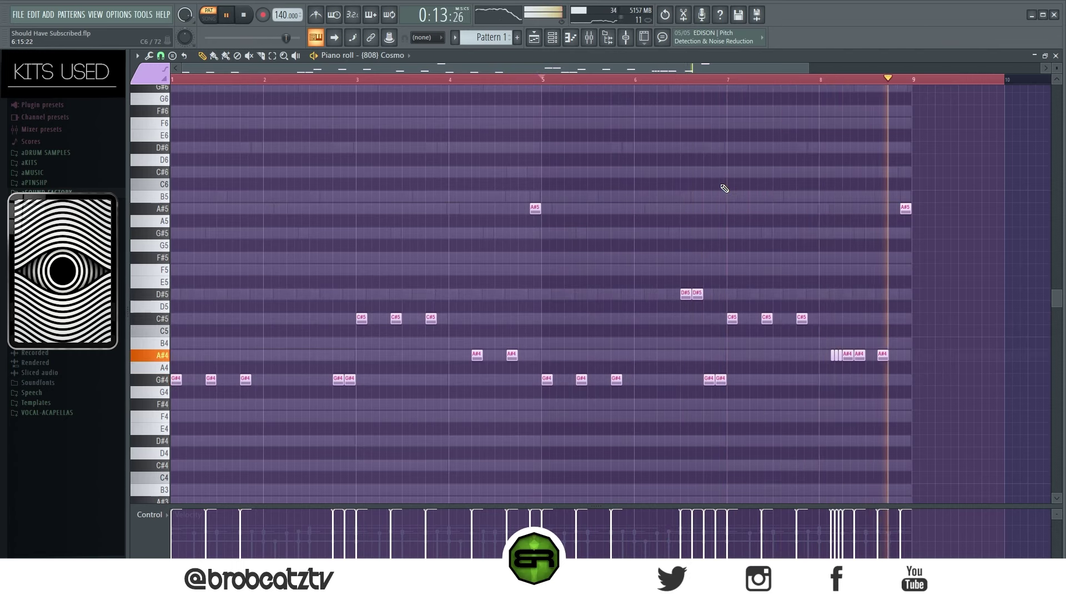
- Remove the doubled A#5 808 hit at the end of bar 8, replay that bar, and clear the time selection
{"action": "key", "text": "space"}
{"action": "right_click", "coordinate": [903, 211]}
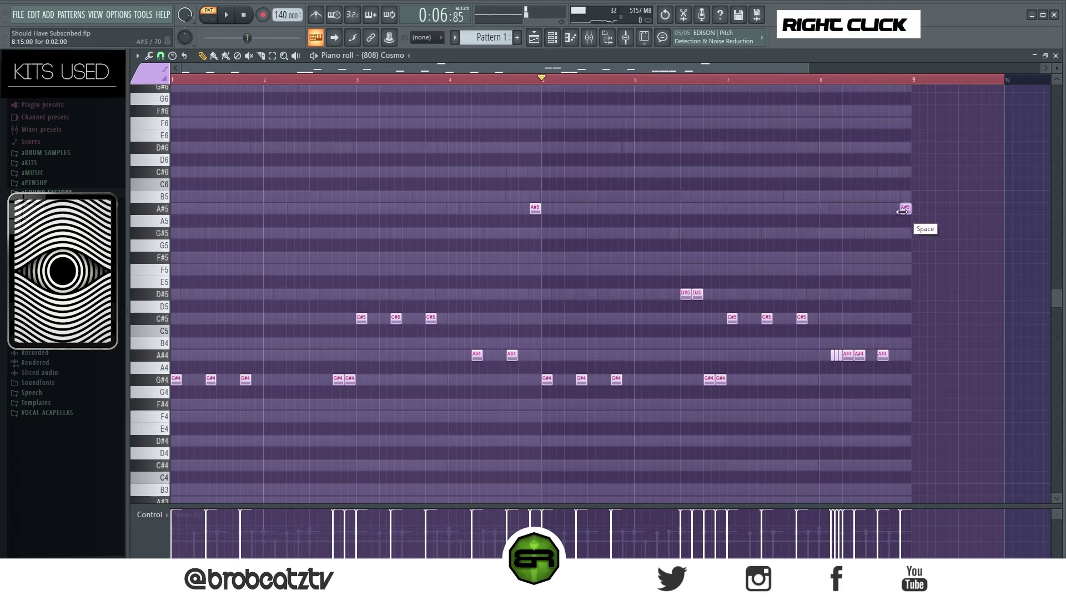
{"action": "key", "text": "space"}
{"action": "key", "text": "space"}
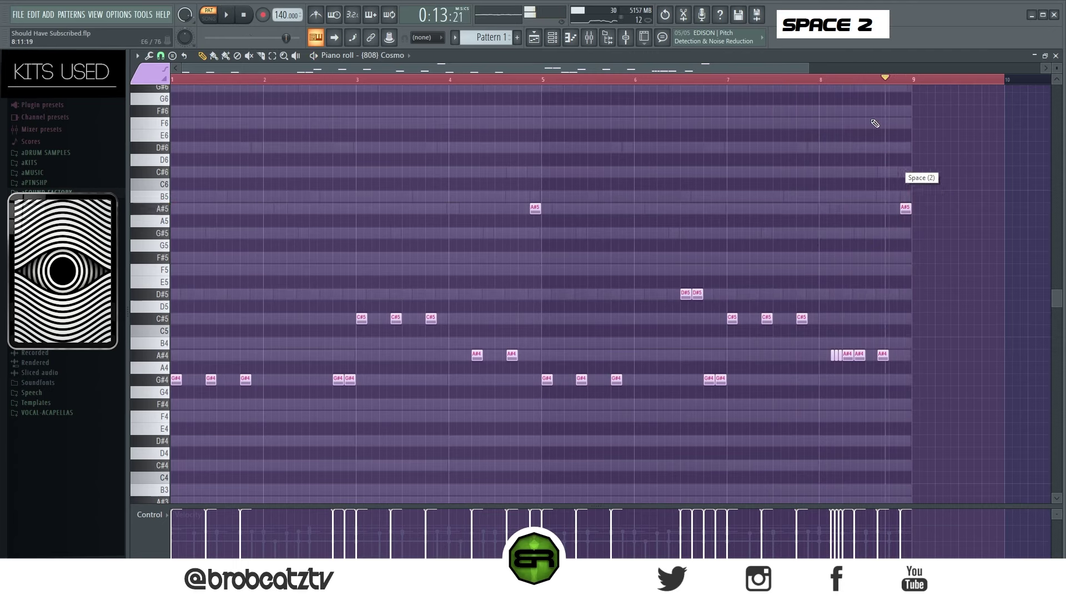
{"action": "double_click", "coordinate": [167, 207]}
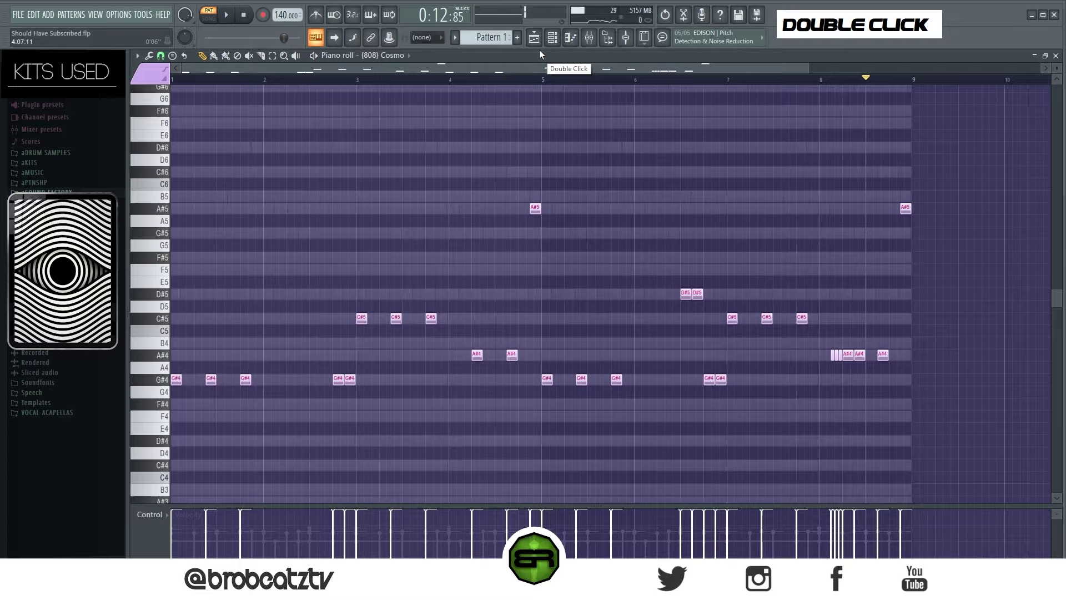
- Copy the (808) Cosmo notes, paste them into the (AK) KICK (6) channel, and open the kick's piano roll
{"action": "left_click", "coordinate": [553, 38]}
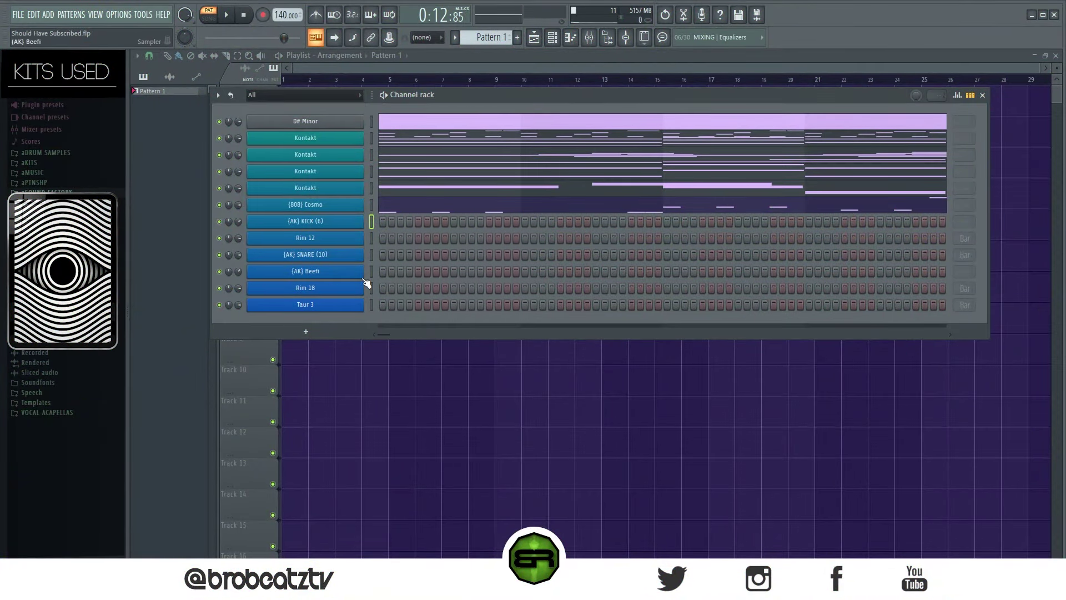
{"action": "right_click", "coordinate": [321, 224]}
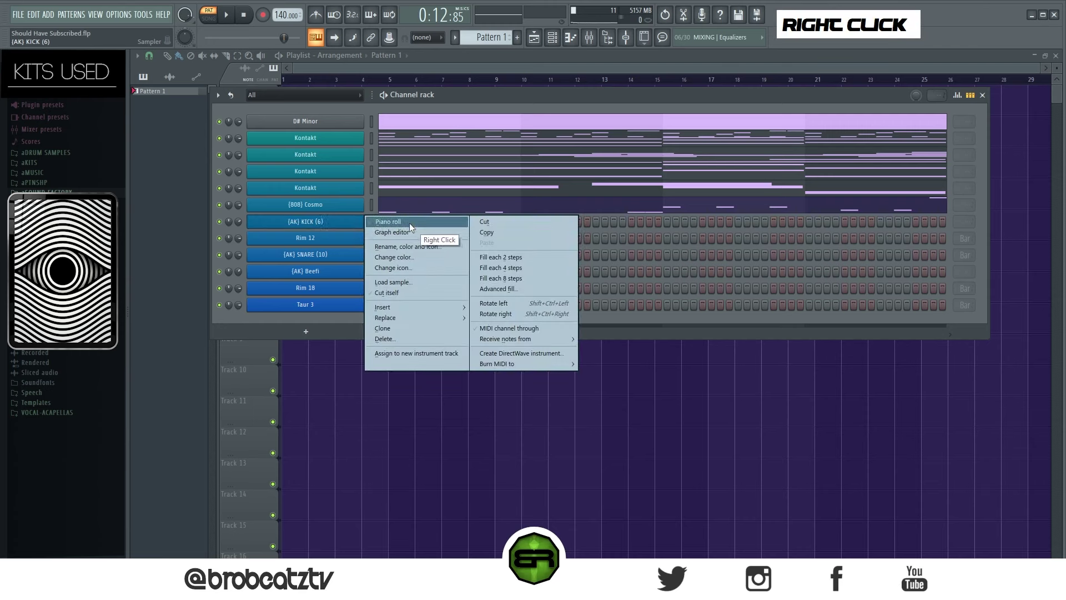
{"action": "right_click", "coordinate": [299, 208]}
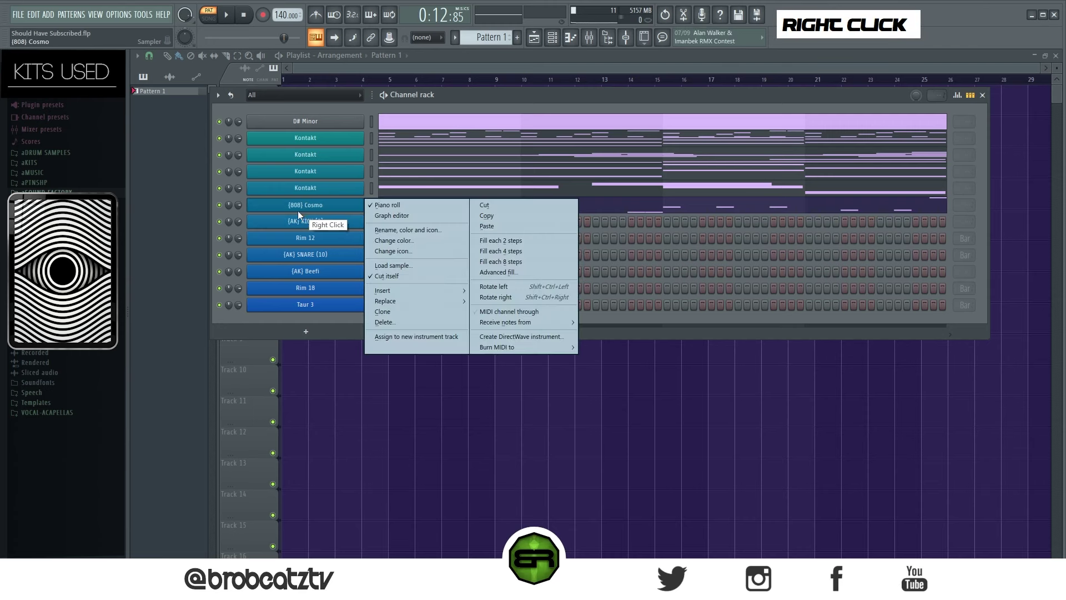
{"action": "right_click", "coordinate": [320, 223]}
{"action": "left_click", "coordinate": [482, 243]}
{"action": "double_click", "coordinate": [450, 224]}
{"action": "key", "text": "ctrl+a"}
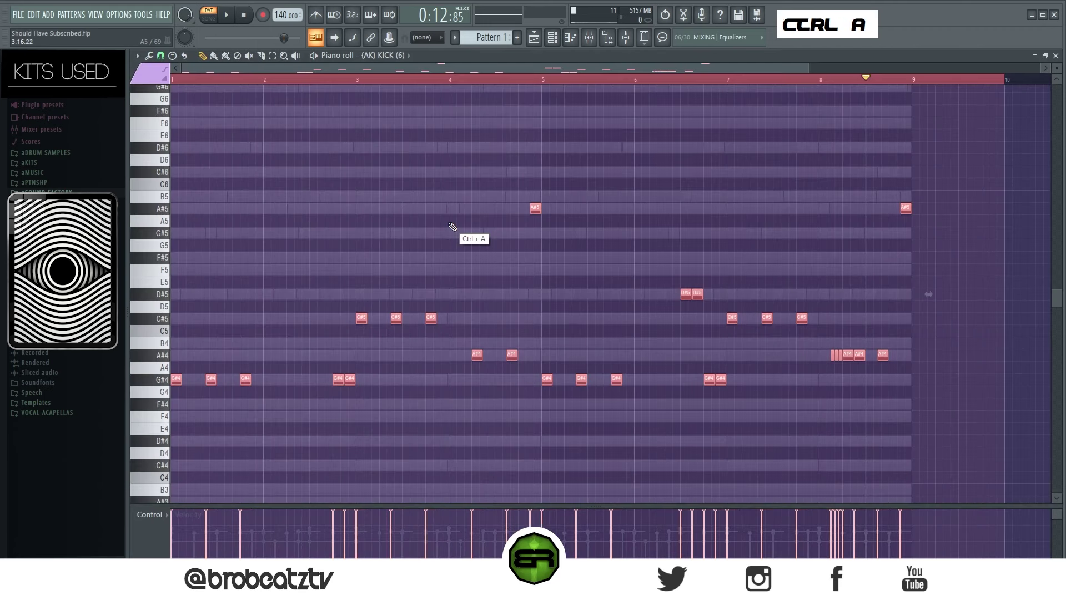
{"action": "key", "text": "alt+l"}
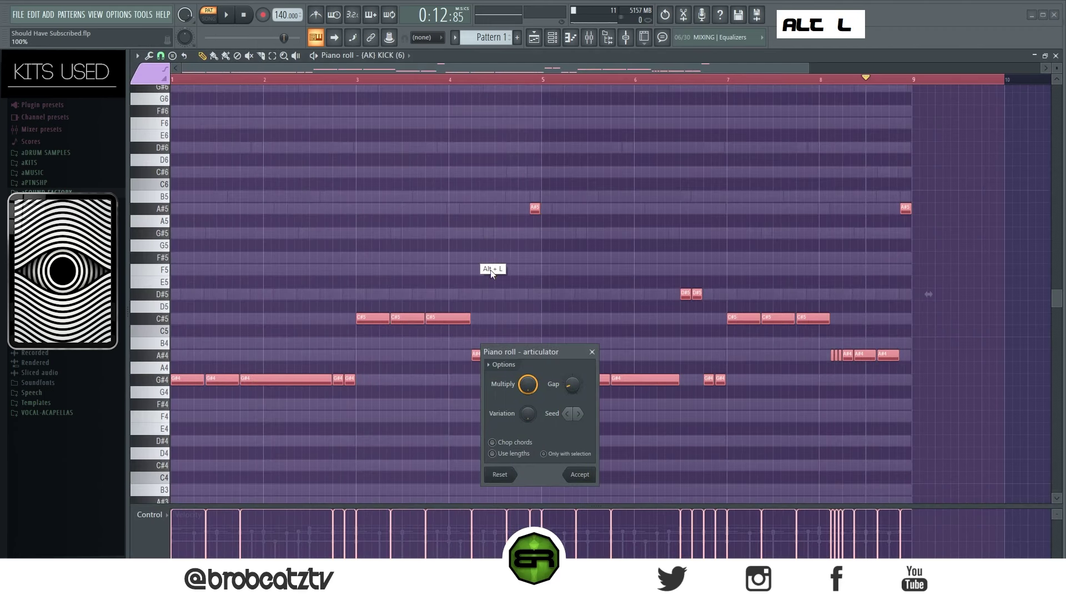
{"action": "left_click", "coordinate": [592, 354]}
- Flatten all kick notes to C5 with the limiter/transposer, then duplicate them onto B4 and clear the selection
{"action": "key", "text": "ctrl+a"}
{"action": "key", "text": "alt+k"}
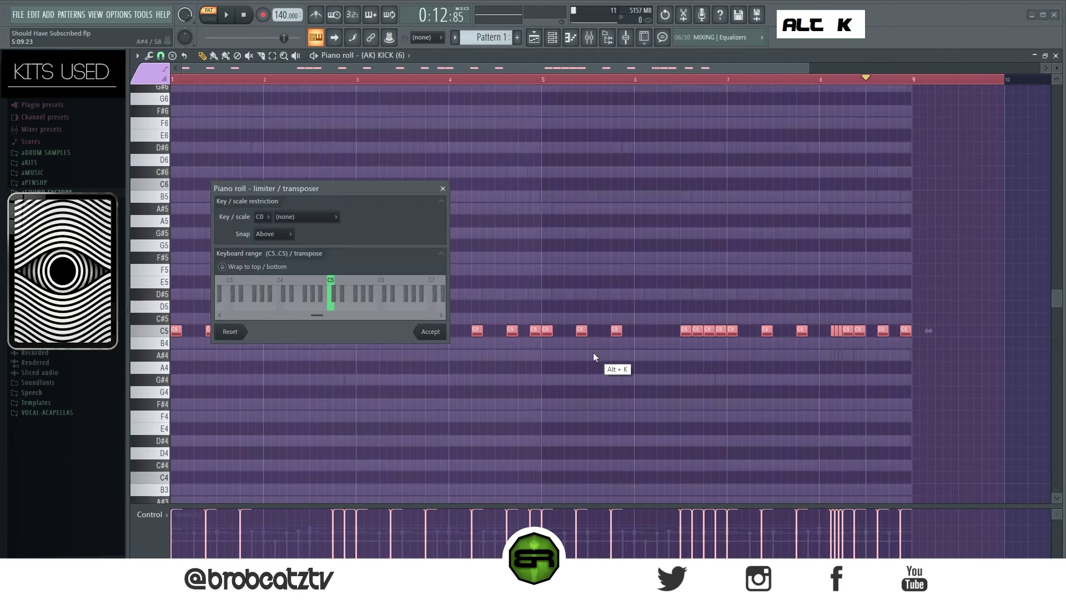
{"action": "left_click", "coordinate": [436, 332]}
{"action": "left_click_drag", "start_coordinate": [181, 333], "coordinate": [164, 347], "text": "shift"}
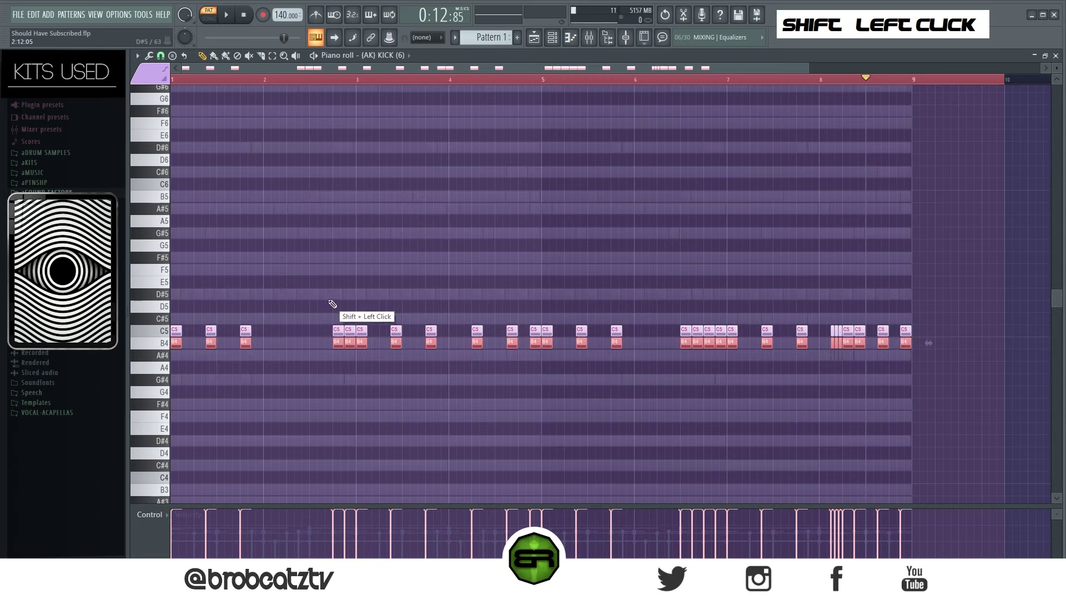
{"action": "right_click", "coordinate": [288, 348]}
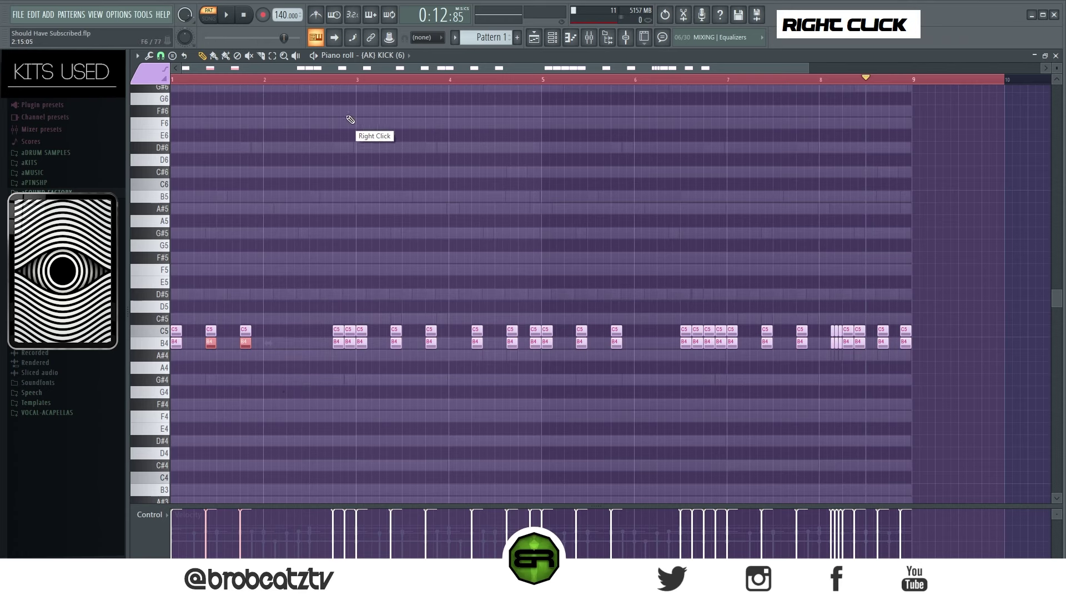
- Delete the kick pairs at step 13 of bar 1 and throughout bar 3 while playing the pattern
{"action": "scroll", "coordinate": [351, 119], "scroll_direction": "up", "scroll_amount": 4}
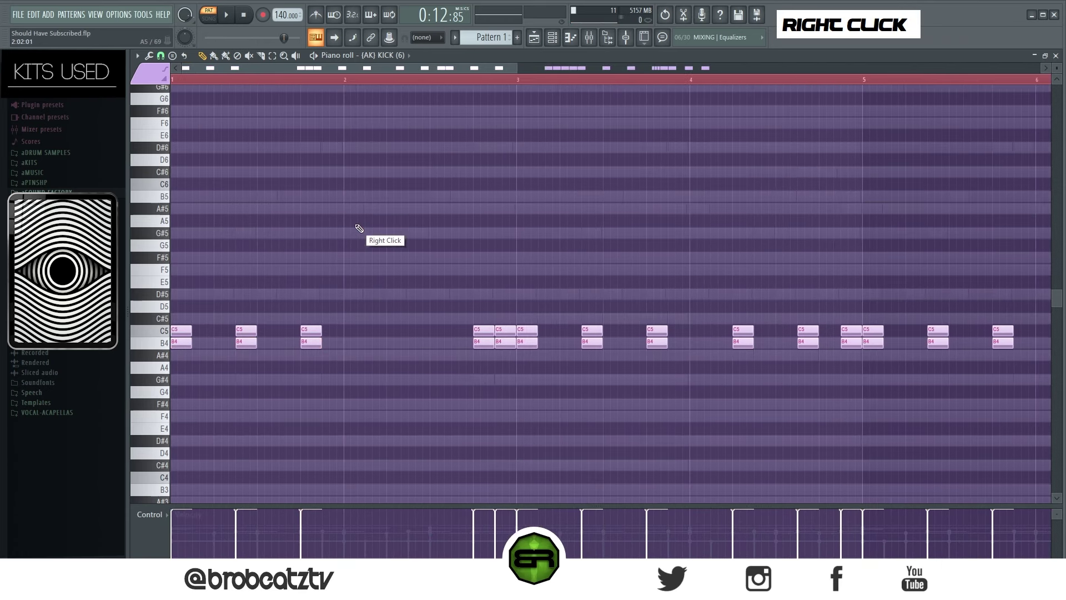
{"action": "key", "text": "space"}
{"action": "key", "text": "space"}
{"action": "key", "text": "space"}
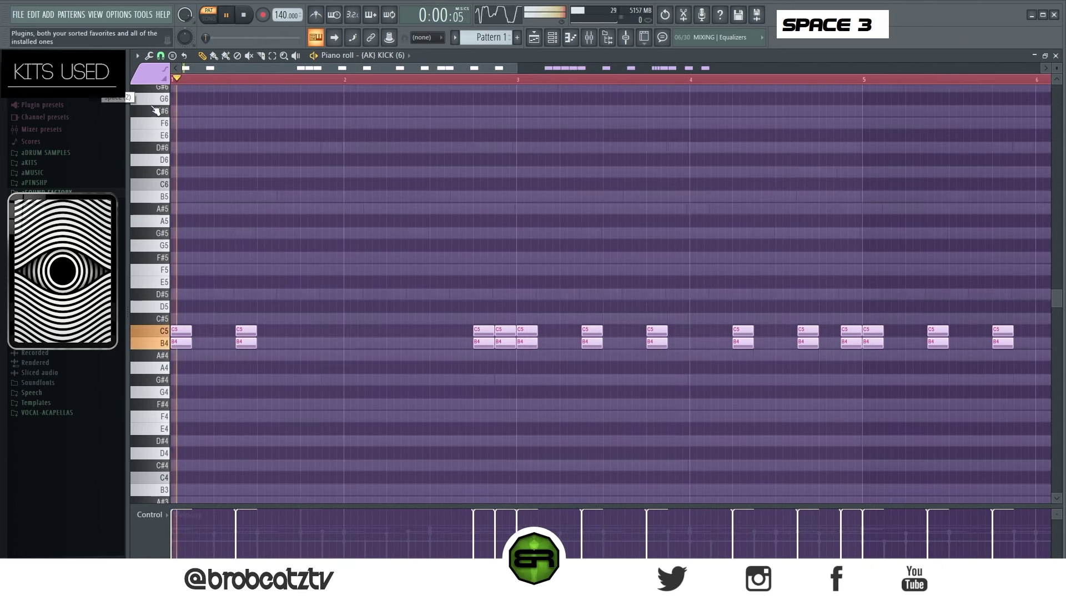
{"action": "right_click", "coordinate": [524, 332]}
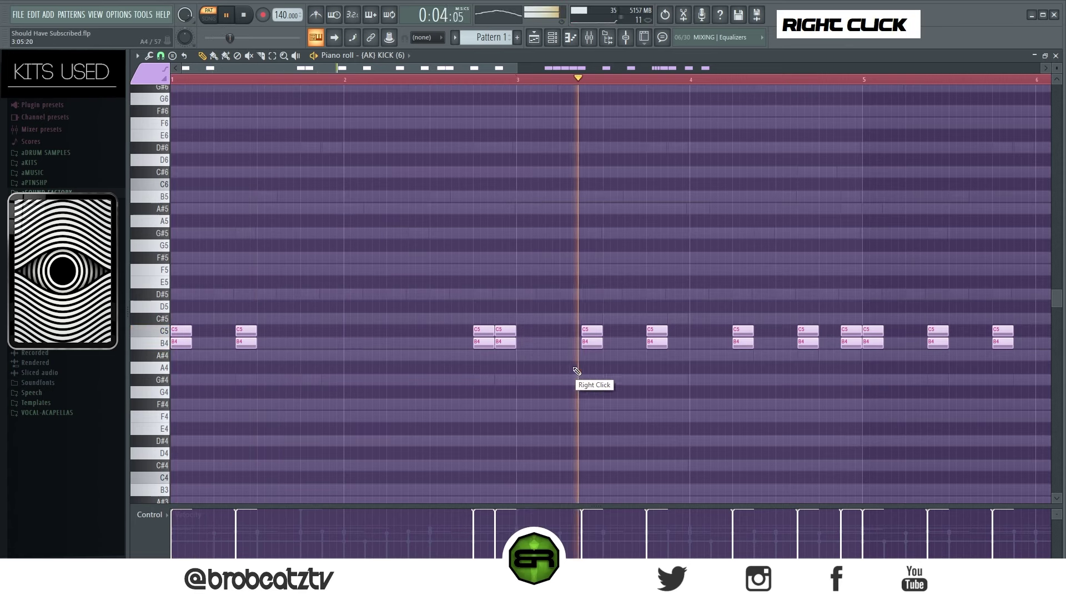
{"action": "key", "text": "space"}
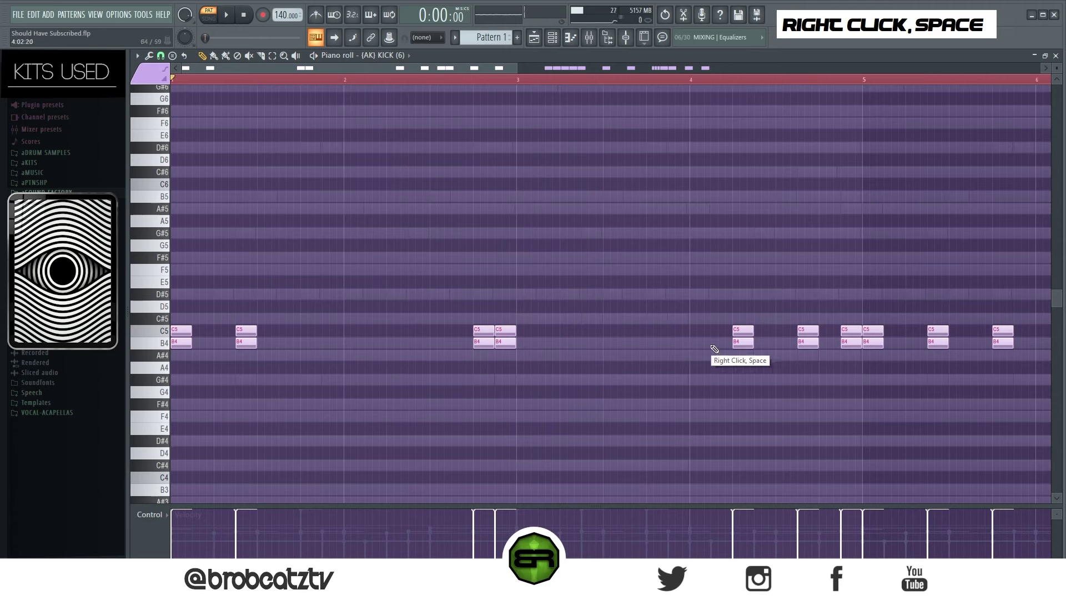
- Delete the kick pair at step 13 of bar 5 and play back from late in bar 3
{"action": "key", "text": "space"}
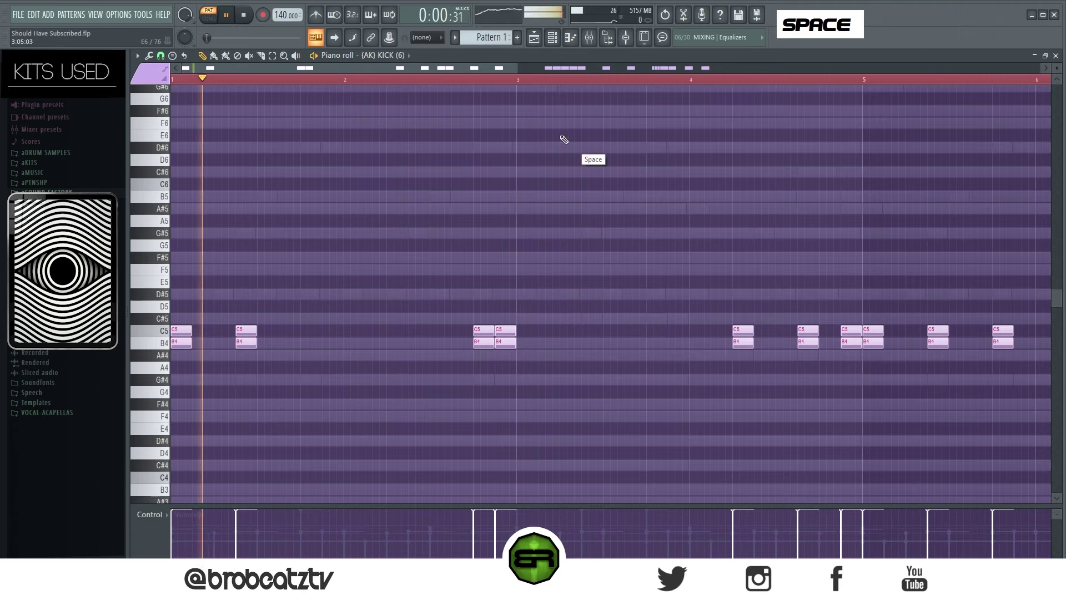
{"action": "scroll", "coordinate": [572, 89], "scroll_direction": "down", "scroll_amount": 1}
{"action": "right_click", "coordinate": [937, 337]}
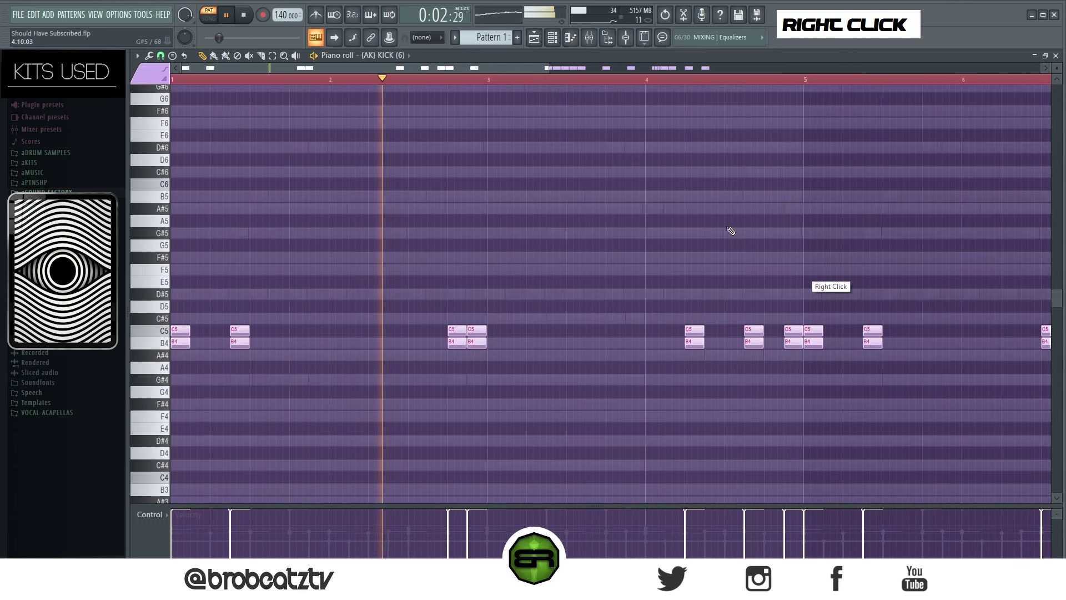
{"action": "left_click", "coordinate": [618, 81]}
{"action": "scroll", "coordinate": [609, 84], "scroll_direction": "down", "scroll_amount": 2}
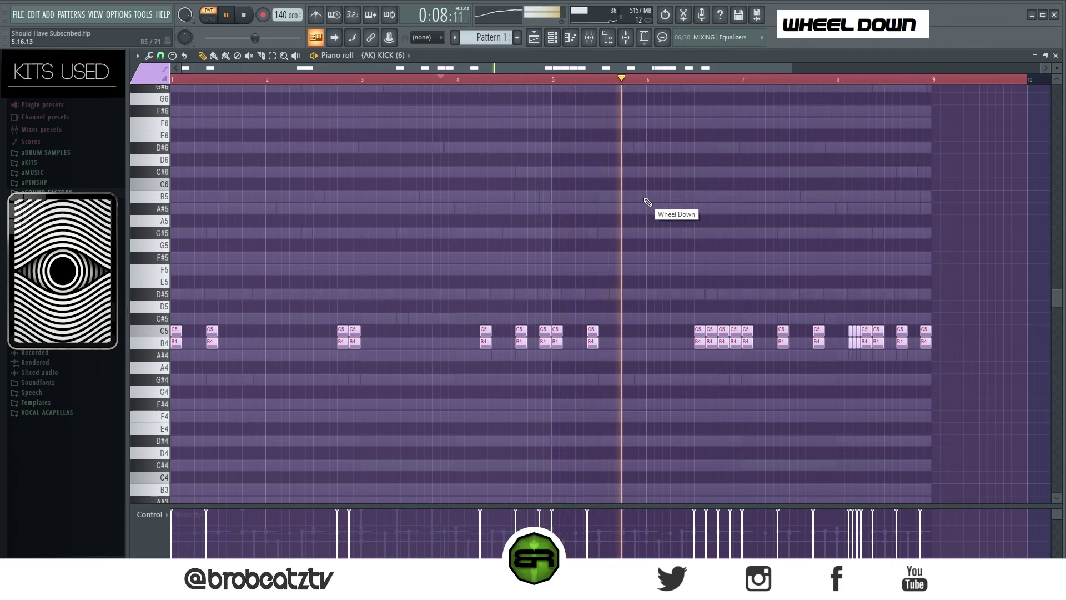
{"action": "key", "text": "space"}
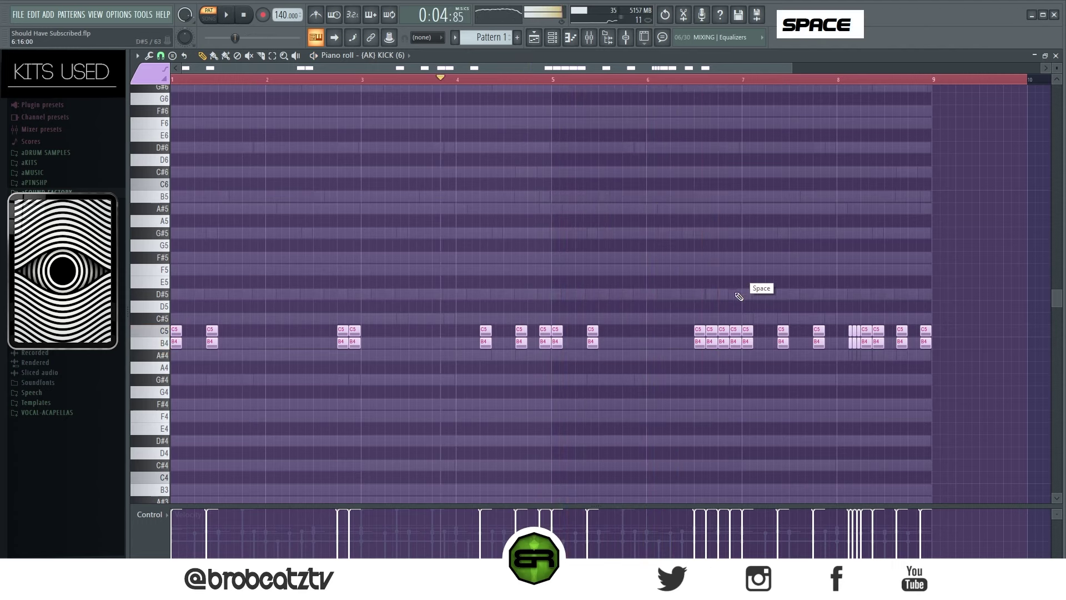
- Delete the kick pairs at steps 9 and 11 of bar 6 and step 13 of bar 7 during playback
{"action": "key", "text": "space"}
{"action": "right_click", "coordinate": [706, 336]}
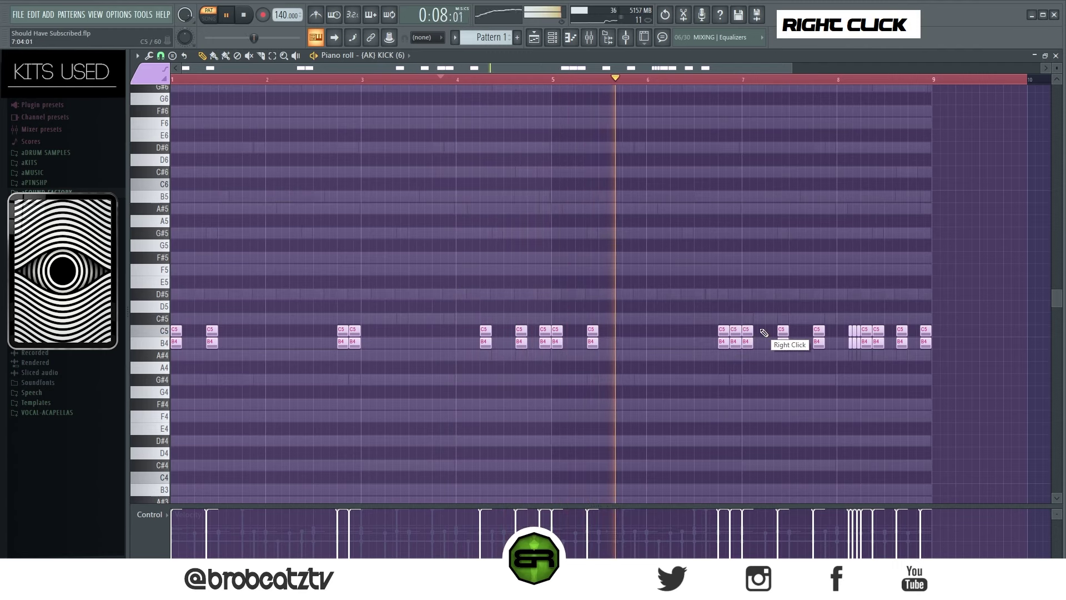
{"action": "right_click", "coordinate": [818, 342]}
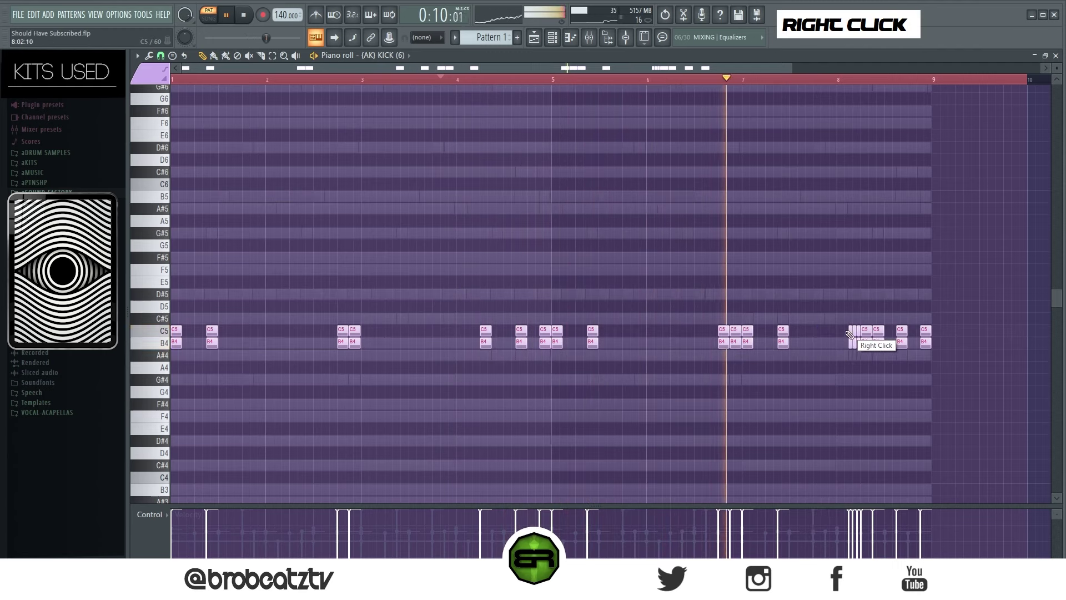
- Delete the three-hit kick roll at step 3 of bar 8, replay the ending, and clear the time selection
{"action": "right_click", "coordinate": [850, 335]}
{"action": "right_click", "coordinate": [854, 345]}
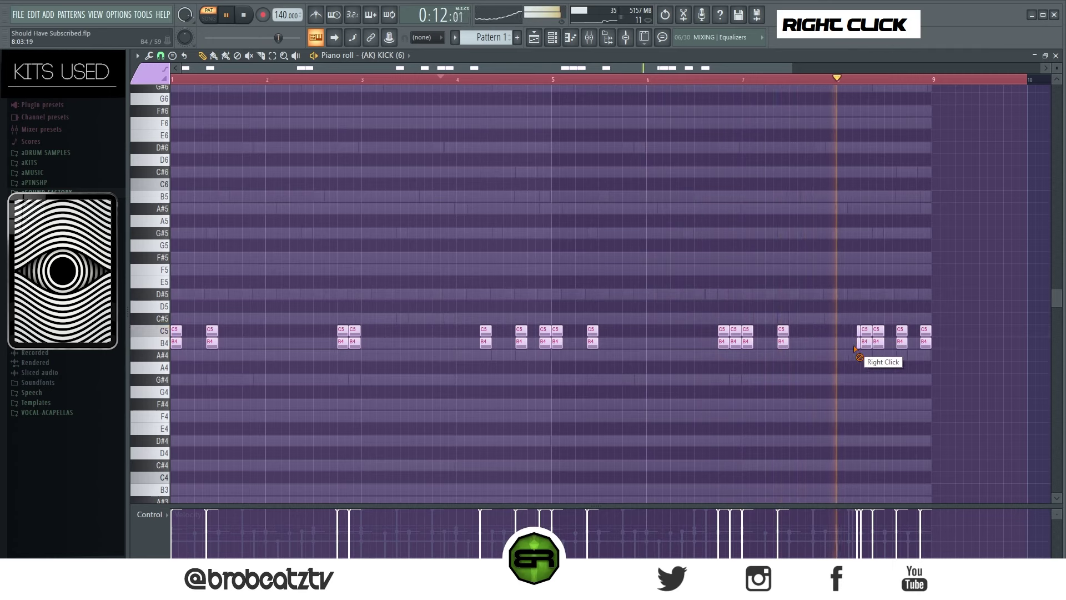
{"action": "right_click", "coordinate": [858, 338]}
{"action": "key", "text": "space"}
{"action": "key", "text": "space"}
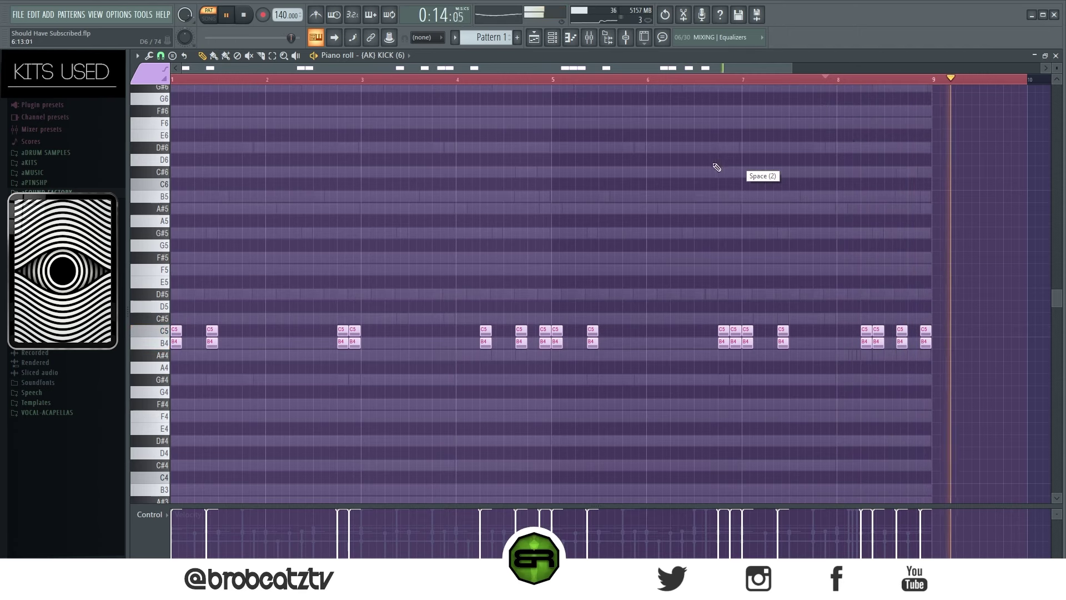
{"action": "key", "text": "space"}
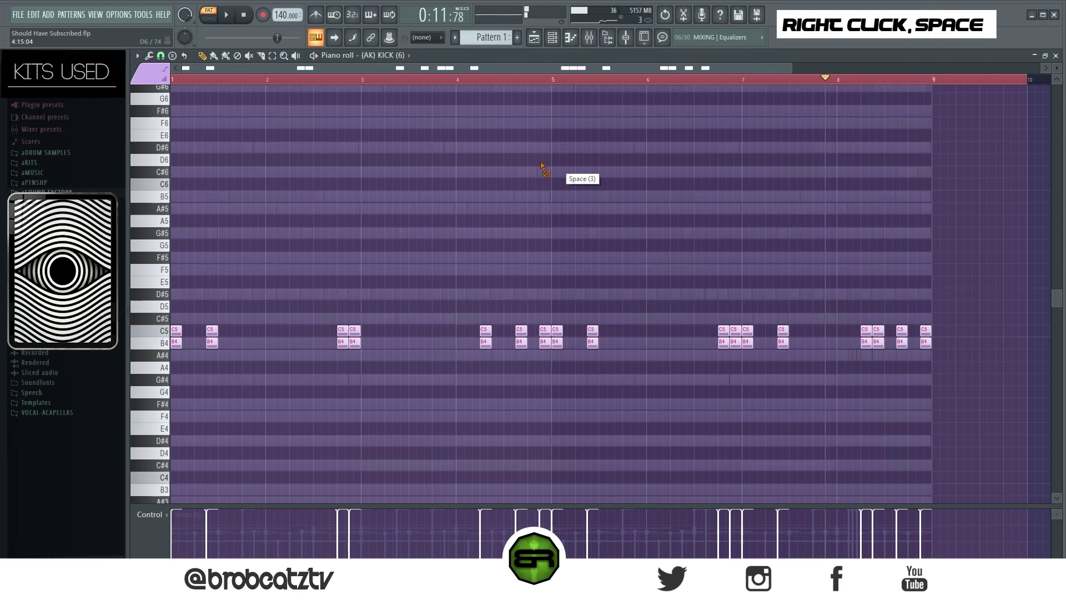
{"action": "double_click", "coordinate": [444, 82]}
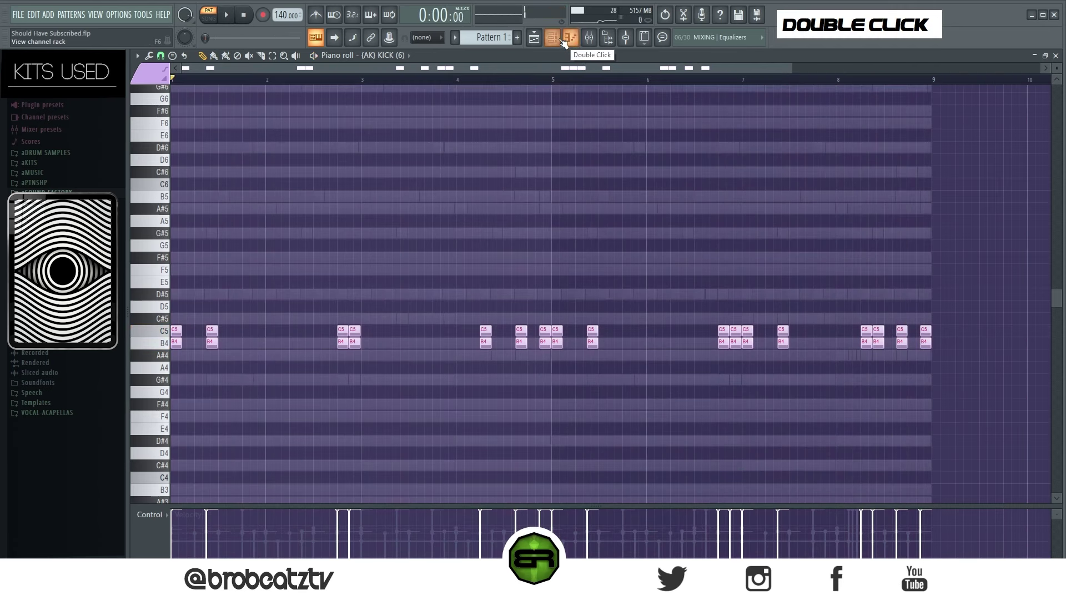
- Open the Rim 12 hits in the piano roll, examine them across the eight bars, and return to the channel rack
{"action": "left_click", "coordinate": [564, 41]}
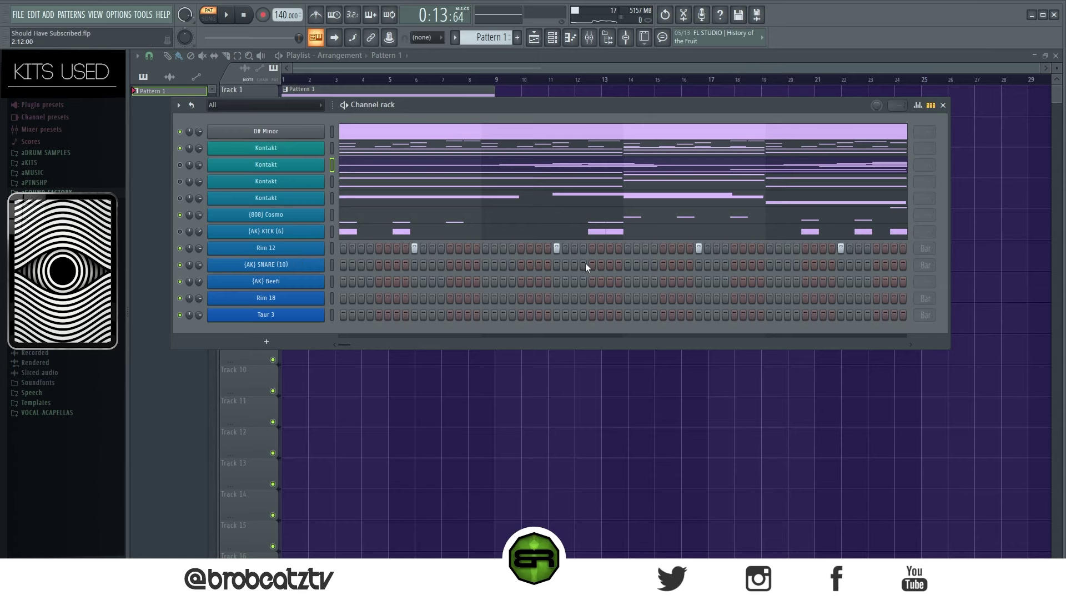
{"action": "right_click", "coordinate": [319, 248]}
{"action": "left_click", "coordinate": [354, 245]}
{"action": "scroll", "coordinate": [257, 288], "scroll_direction": "down", "scroll_amount": 2}
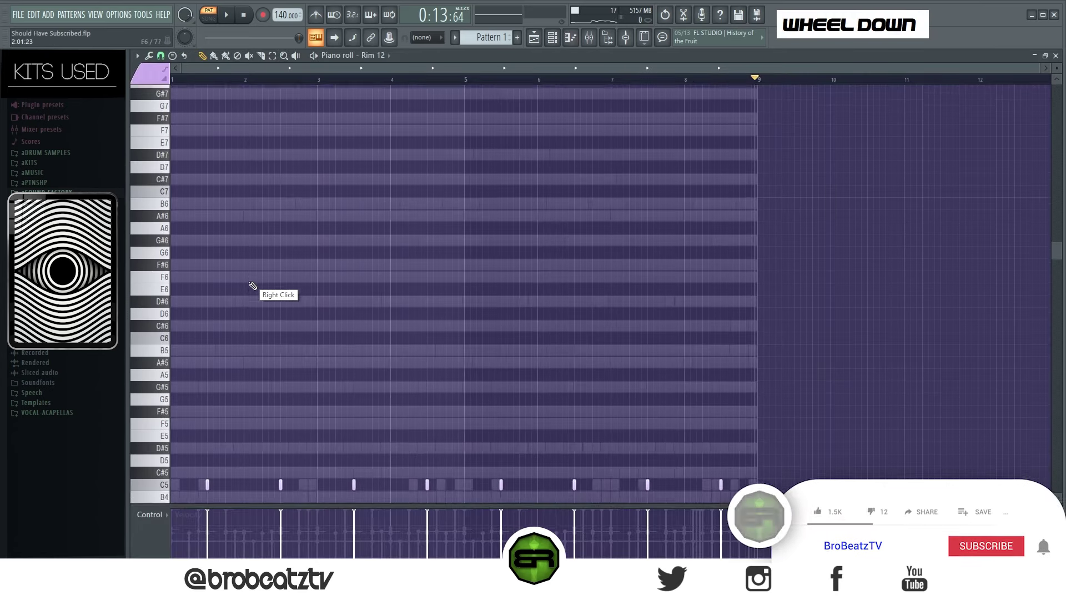
{"action": "scroll", "coordinate": [252, 286], "scroll_direction": "down", "scroll_amount": 2}
{"action": "left_click_drag", "start_coordinate": [179, 326], "coordinate": [819, 417]}
{"action": "right_click", "coordinate": [508, 139]}
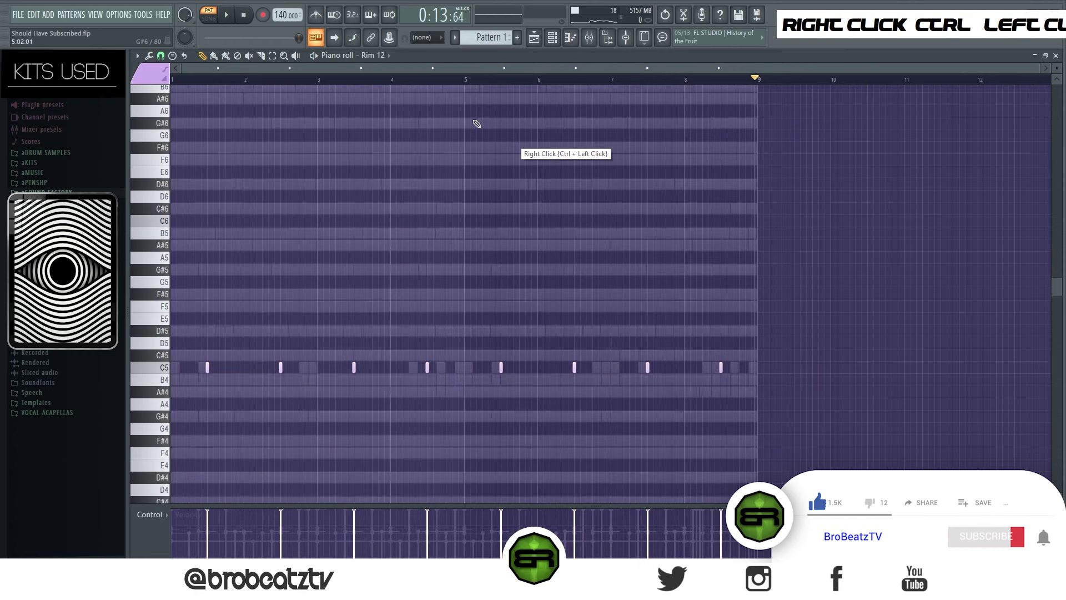
{"action": "left_click", "coordinate": [534, 37]}
{"action": "double_click", "coordinate": [433, 94]}
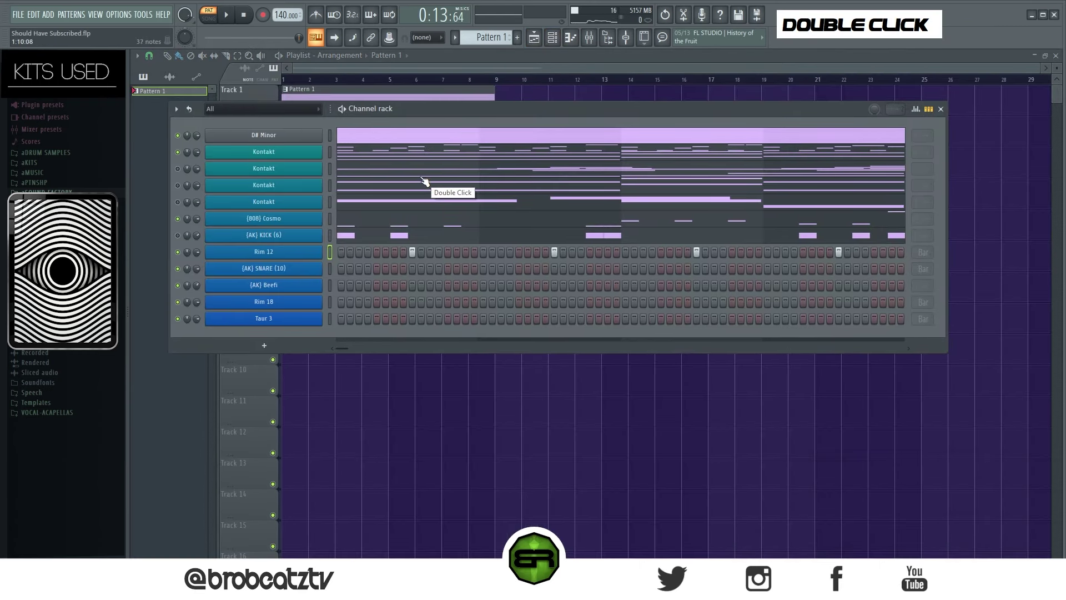
- Open the (AK) SNARE (10) channel in the piano roll, frame its opening bars, and play the pattern from the start
{"action": "right_click", "coordinate": [321, 269]}
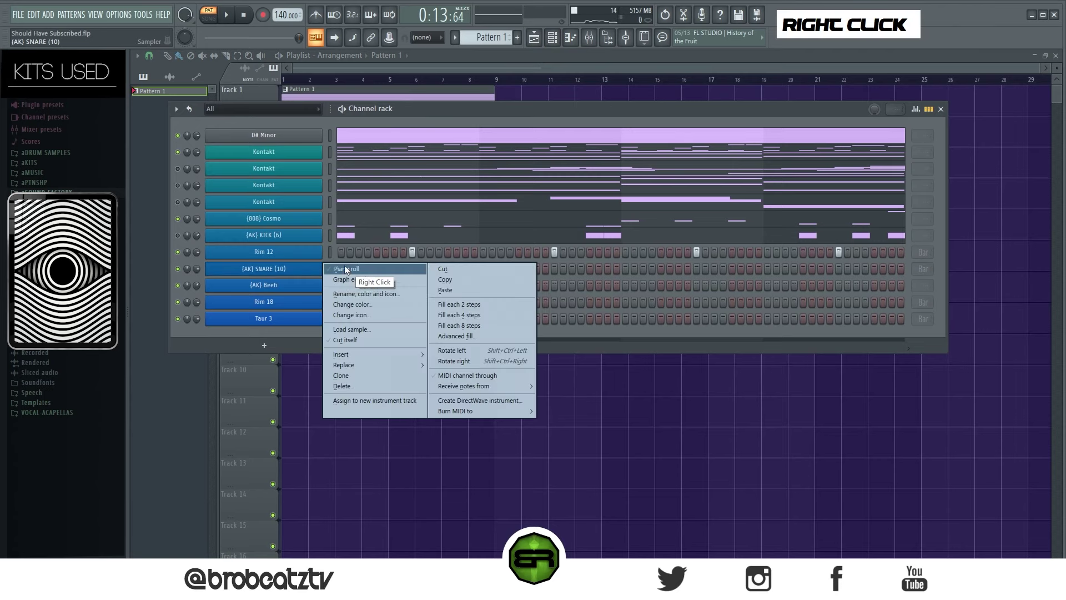
{"action": "left_click", "coordinate": [345, 267]}
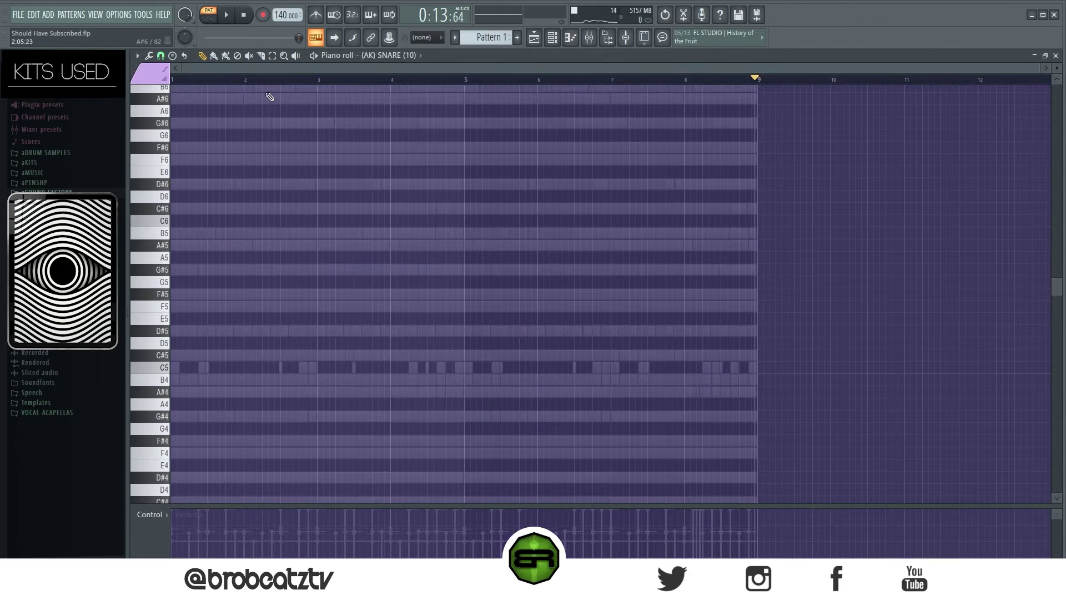
{"action": "scroll", "coordinate": [267, 81], "scroll_direction": "up", "scroll_amount": 3}
{"action": "left_click_drag", "start_coordinate": [265, 69], "coordinate": [123, 114]}
{"action": "scroll", "coordinate": [243, 180], "scroll_direction": "down", "scroll_amount": 3}
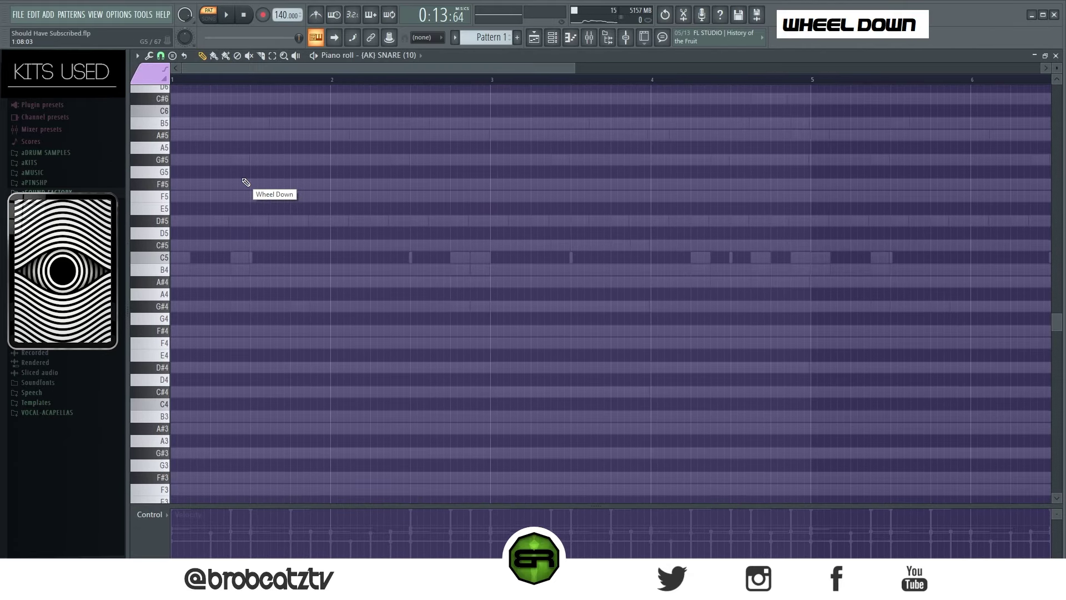
{"action": "scroll", "coordinate": [244, 180], "scroll_direction": "up", "scroll_amount": 2}
{"action": "key", "text": "space"}
{"action": "key", "text": "space"}
{"action": "key", "text": "space"}
{"action": "key", "text": "space"}
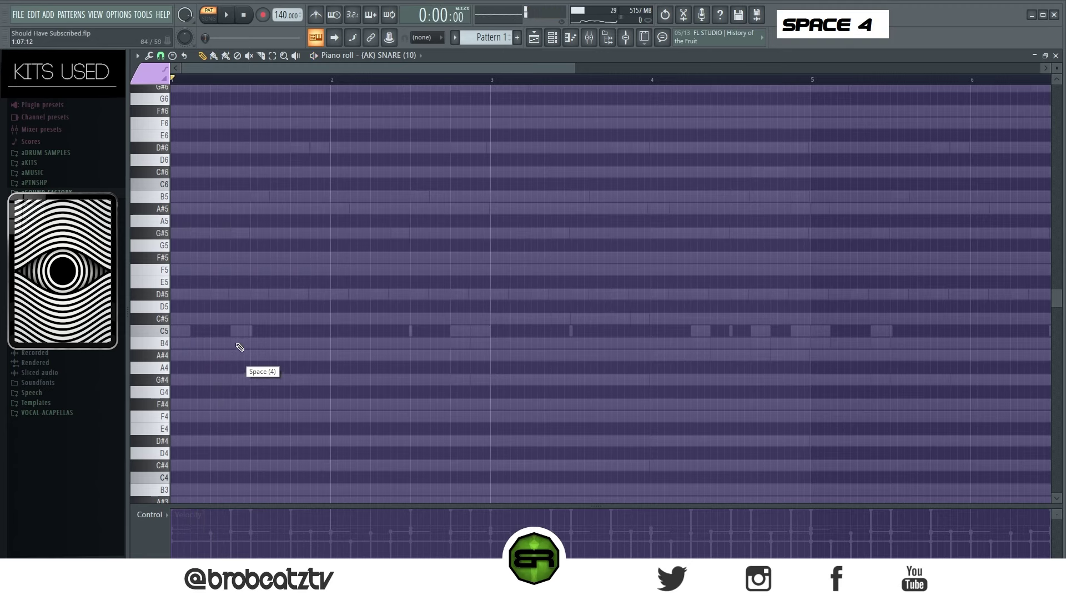
{"action": "scroll", "coordinate": [240, 339], "scroll_direction": "up", "scroll_amount": 1}
{"action": "key", "text": "space"}
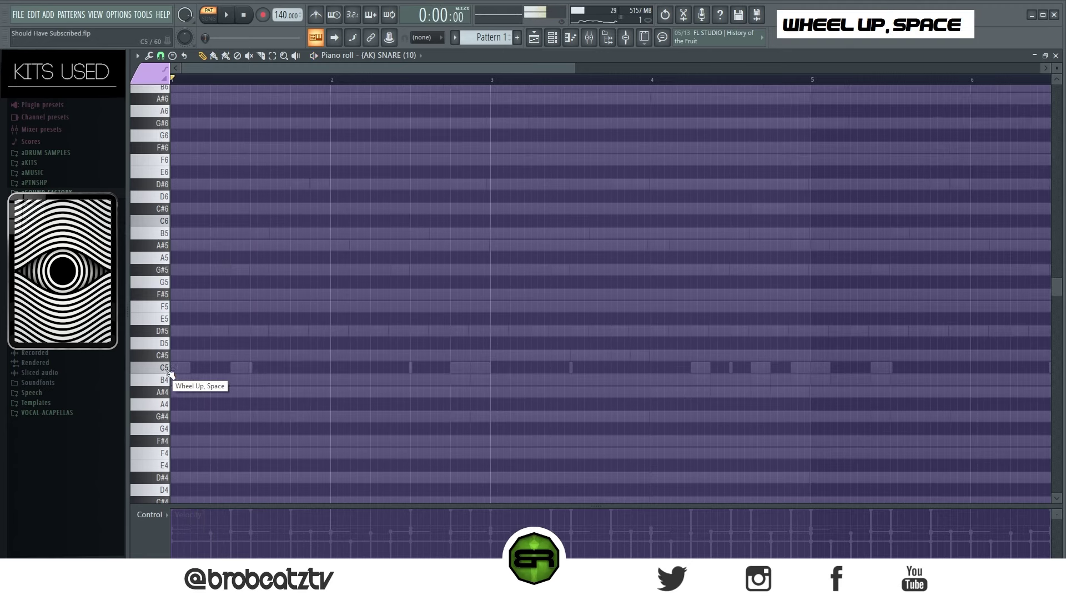
- Add snare hits on C5 at step 7 of bar 1, step 15 of bar 2 and step 7 of bar 3
{"action": "left_click", "coordinate": [236, 367]}
{"action": "key", "text": "space"}
{"action": "left_click_drag", "start_coordinate": [268, 367], "coordinate": [235, 367]}
{"action": "key", "text": "space"}
{"action": "key", "text": "space"}
{"action": "left_click", "coordinate": [473, 367]}
{"action": "left_click", "coordinate": [553, 367]}
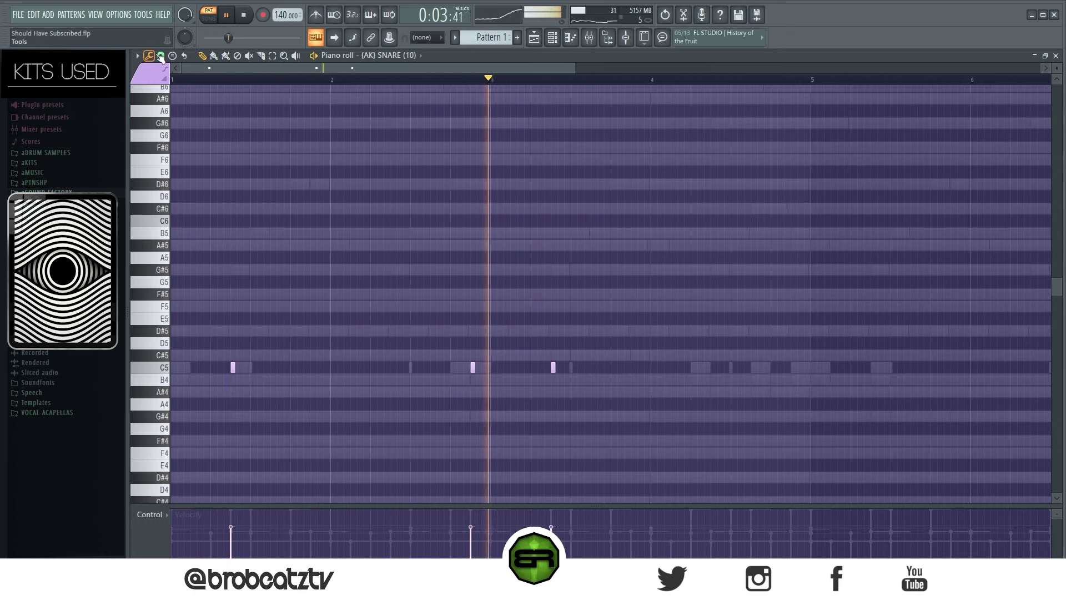
- Add snare hits at steps 14 and 15 of bar 4, the first one softer, and enlarge the velocity lane
{"action": "double_click", "coordinate": [792, 370]}
{"action": "key", "text": "space"}
{"action": "key", "text": "space"}
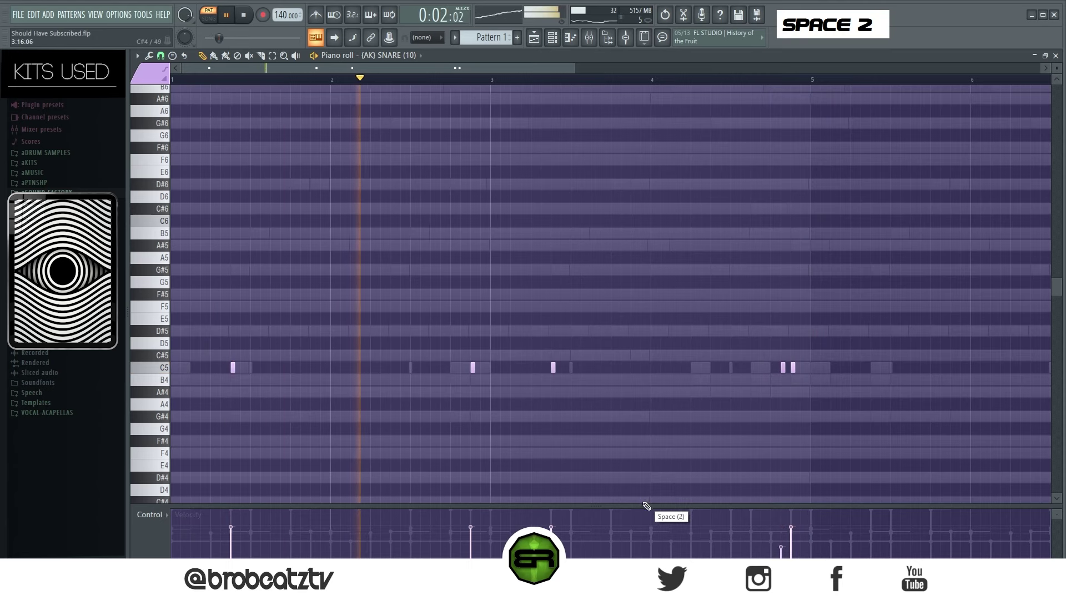
{"action": "left_click_drag", "start_coordinate": [647, 504], "coordinate": [641, 452]}
- Select the four-bar snare pattern and copy it into bars 5 to 8
{"action": "right_click", "coordinate": [633, 275]}
{"action": "key", "text": "ctrl+a"}
{"action": "right_click", "coordinate": [655, 254]}
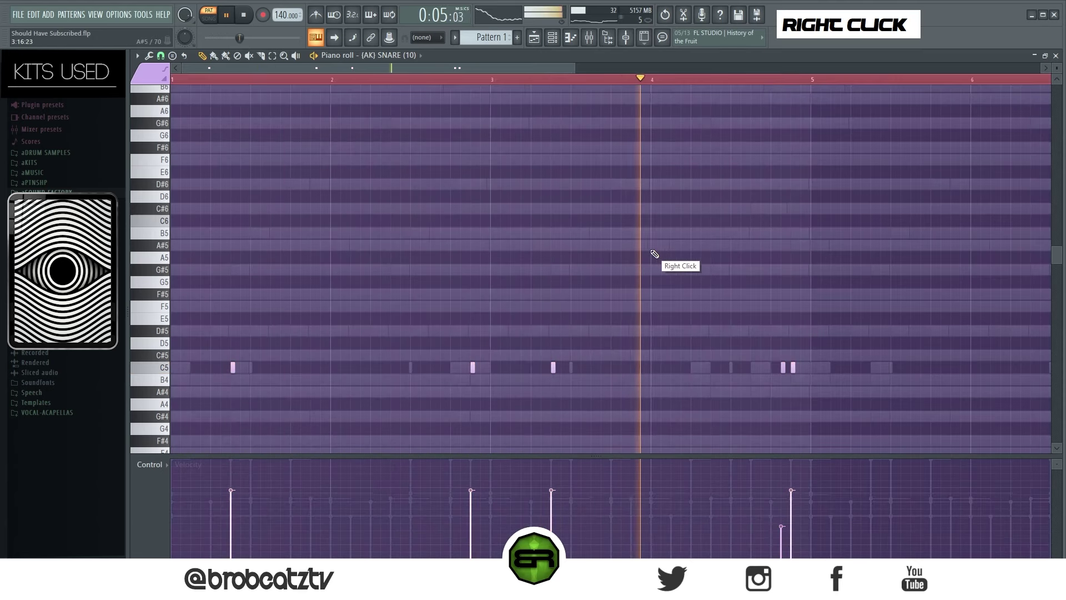
{"action": "key", "text": "space"}
{"action": "key", "text": "space"}
{"action": "left_click_drag", "start_coordinate": [233, 372], "coordinate": [874, 374]}
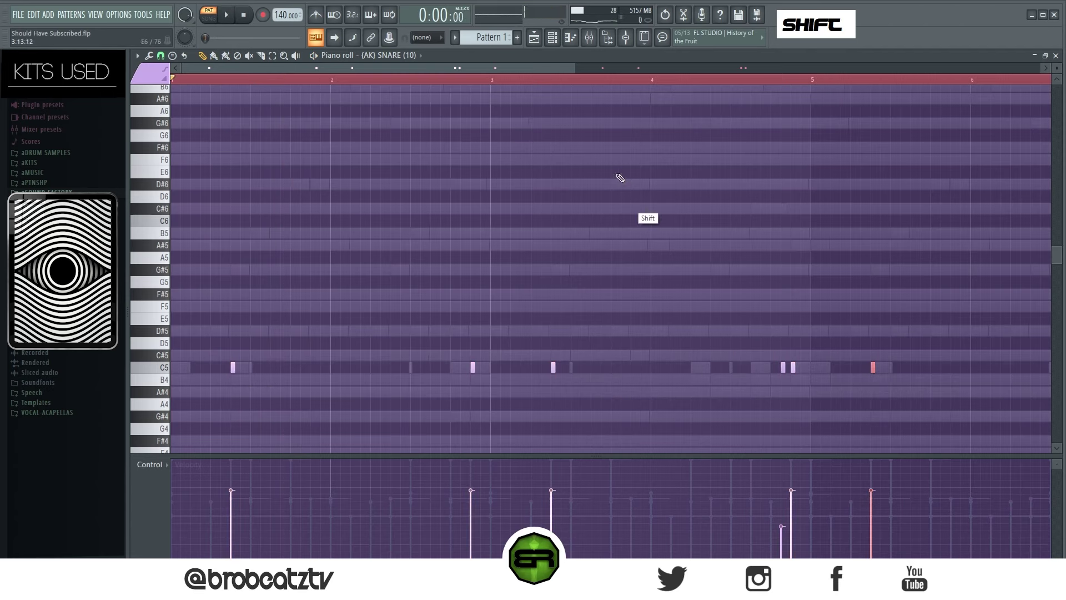
- Set the snap to 1/6 beat and build a soft snare roll into step 7 of bar 5, with extra hits at steps 9 and 11
{"action": "left_click_drag", "start_coordinate": [473, 70], "coordinate": [660, 95]}
{"action": "scroll", "coordinate": [434, 78], "scroll_direction": "up", "scroll_amount": 3}
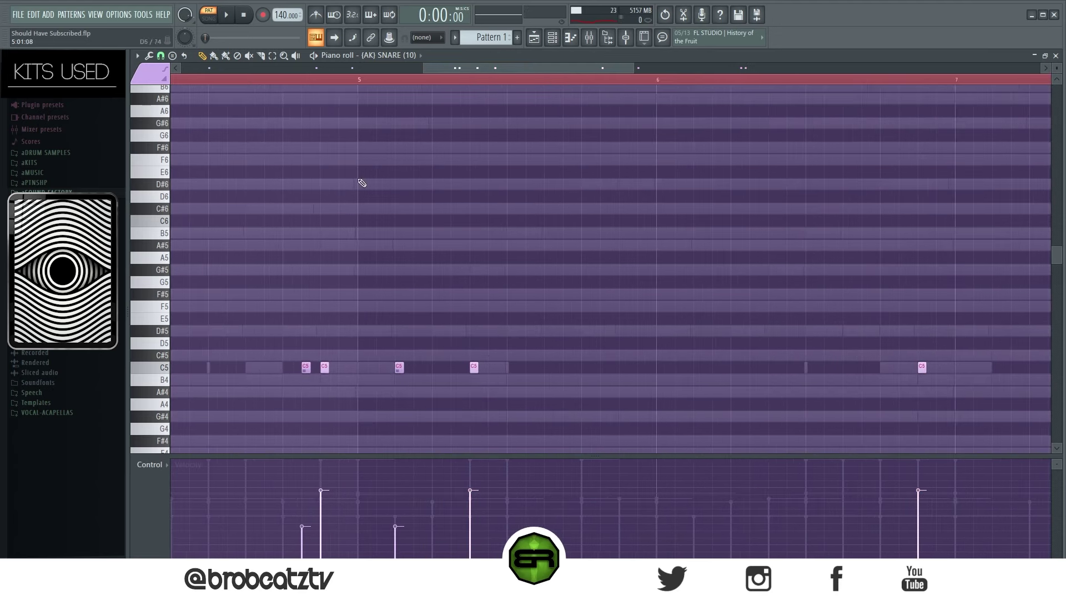
{"action": "left_click", "coordinate": [161, 55]}
{"action": "left_click", "coordinate": [179, 173]}
{"action": "right_click", "coordinate": [449, 390]}
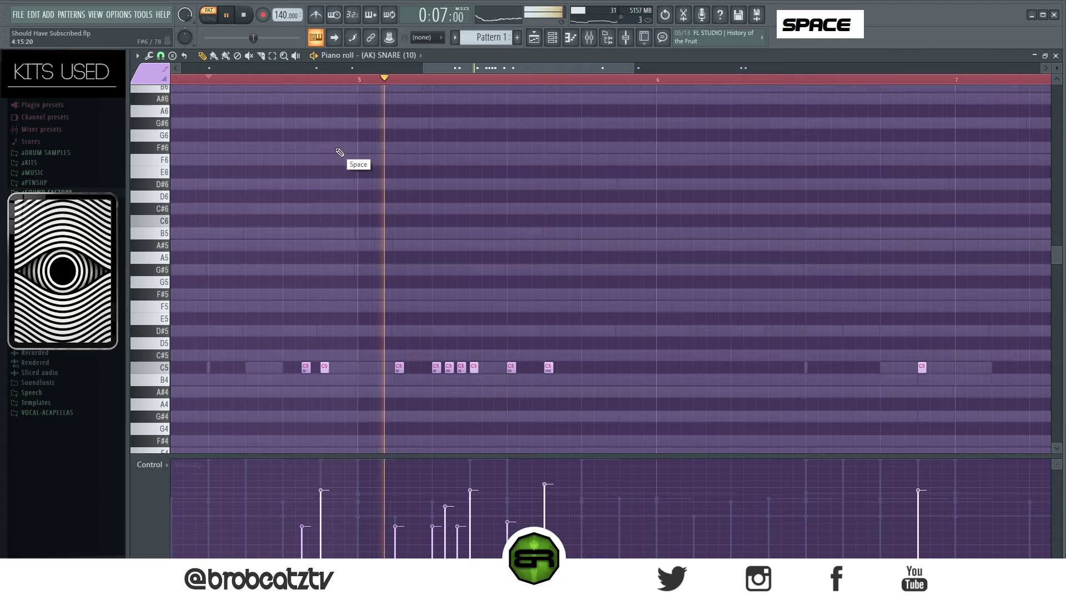
{"action": "key", "text": "space"}
{"action": "key", "text": "space"}
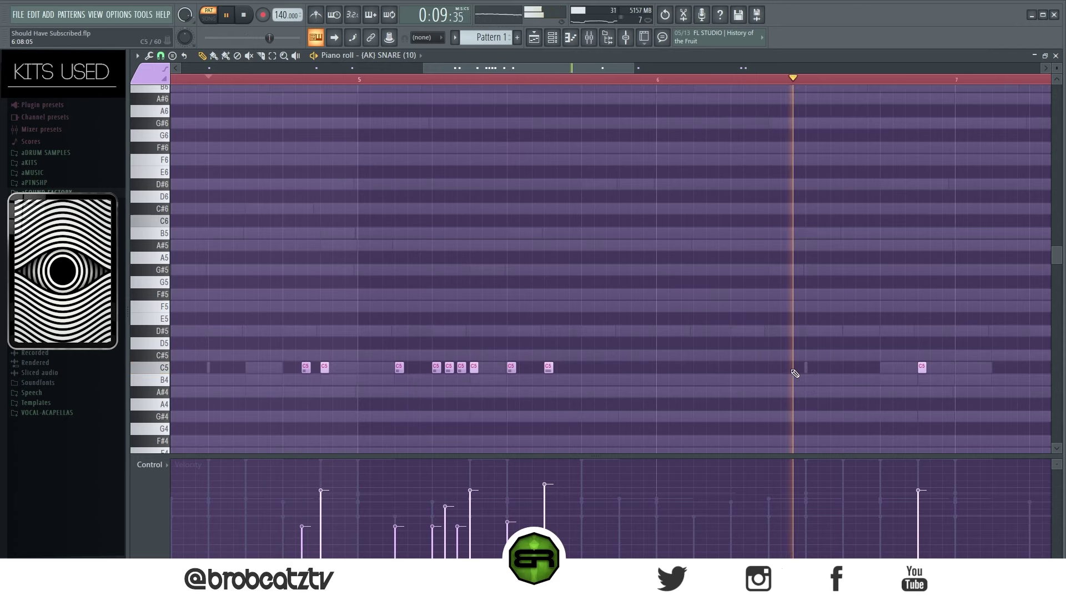
- Add a snare hit at step 11 of bar 6, delete the one at step 15, and replay the section
{"action": "left_click", "coordinate": [846, 367]}
{"action": "key", "text": "space"}
{"action": "key", "text": "space"}
{"action": "right_click", "coordinate": [922, 367]}
{"action": "scroll", "coordinate": [714, 95], "scroll_direction": "down", "scroll_amount": 2}
{"action": "key", "text": "space"}
{"action": "key", "text": "space"}
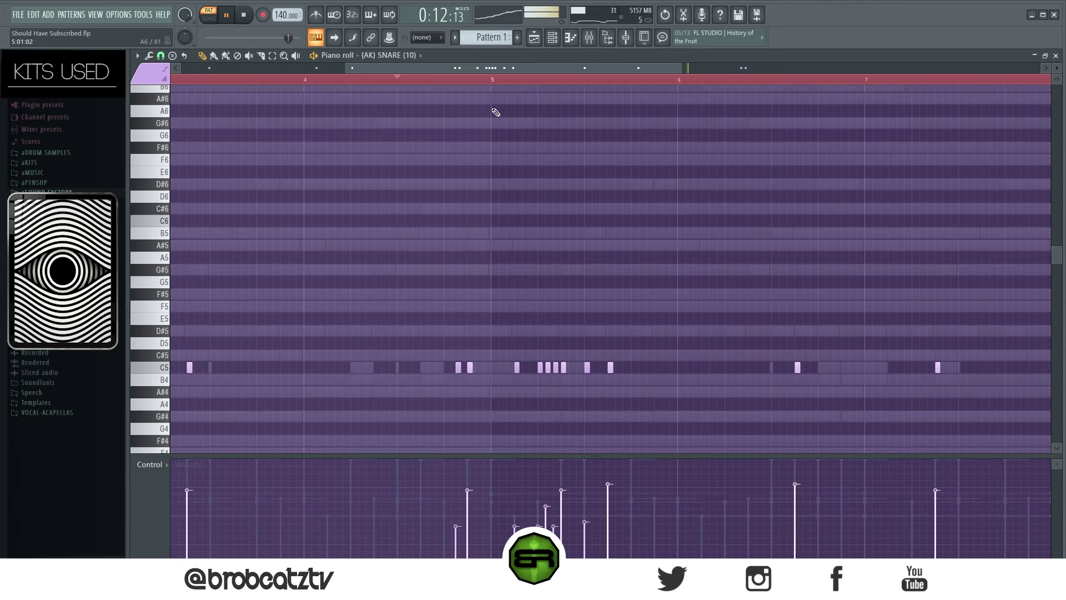
- Replace the snare hit at step 7 of bar 7 with one at step 3 and replay from bar 6
{"action": "scroll", "coordinate": [492, 83], "scroll_direction": "down", "scroll_amount": 2}
{"action": "key", "text": "space"}
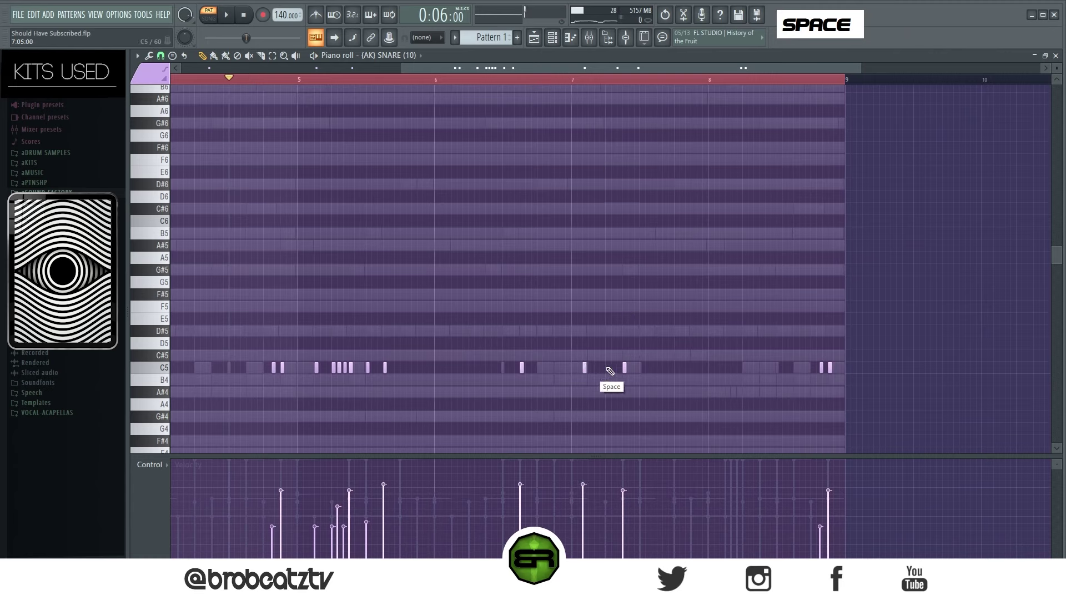
{"action": "right_click", "coordinate": [478, 79]}
{"action": "key", "text": "space"}
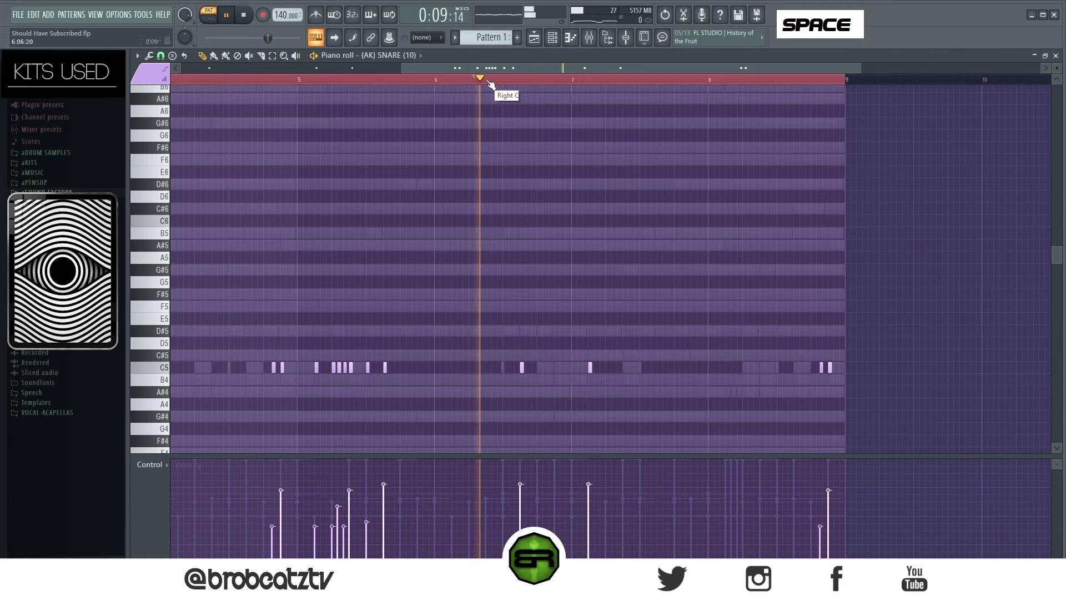
{"action": "key", "text": "space"}
- Open the Rim 18 channel in the piano roll with the playhead at the start and set the snap to 1/2 beat
{"action": "left_click", "coordinate": [553, 38]}
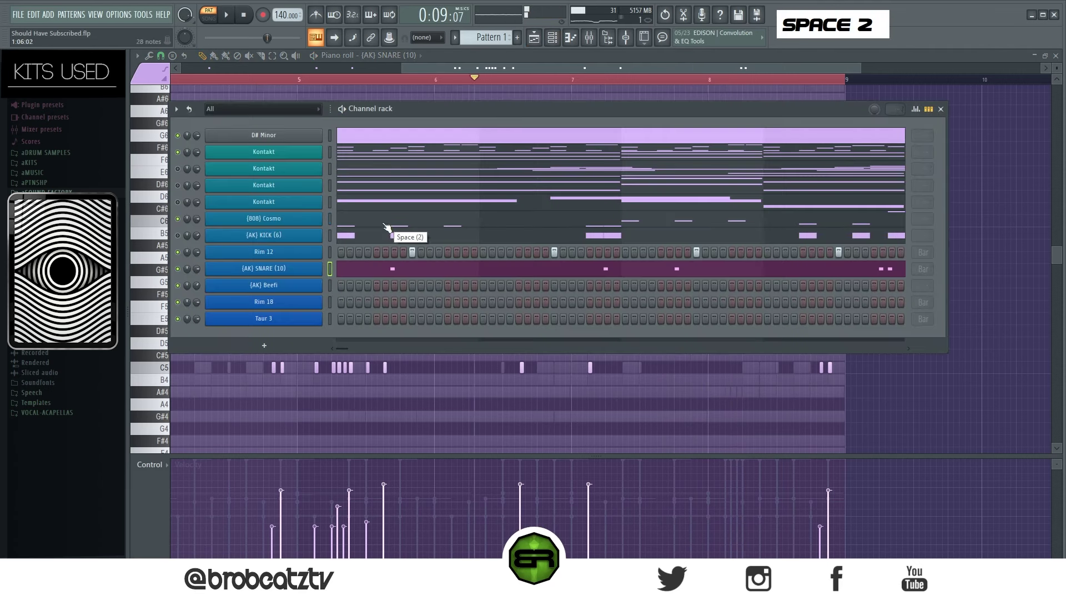
{"action": "key", "text": "space"}
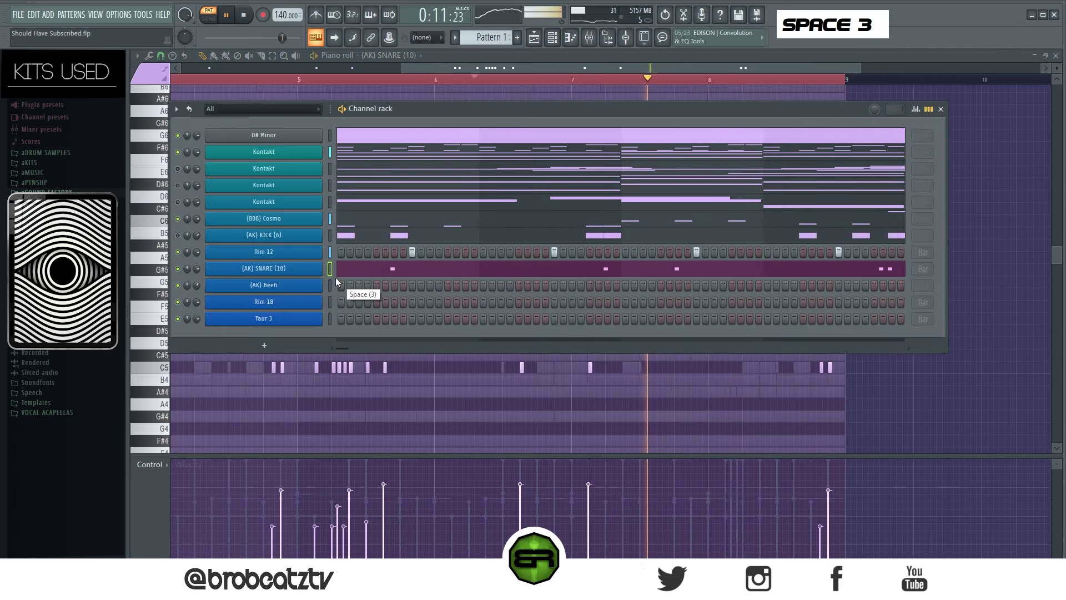
{"action": "key", "text": "space"}
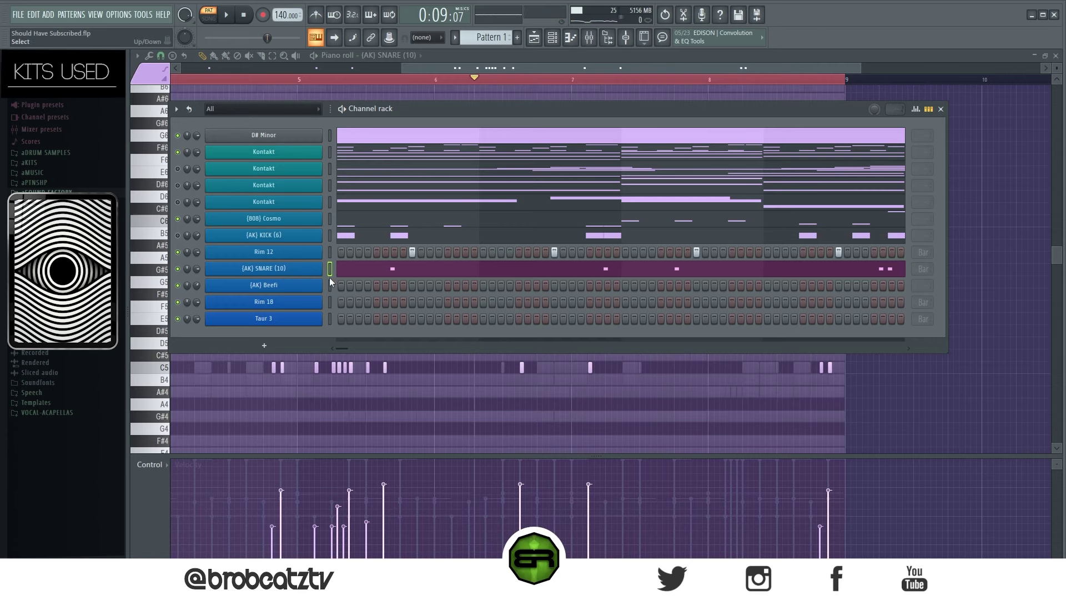
{"action": "right_click", "coordinate": [289, 292]}
{"action": "left_click", "coordinate": [373, 295]}
{"action": "double_click", "coordinate": [175, 80]}
{"action": "left_click", "coordinate": [161, 56]}
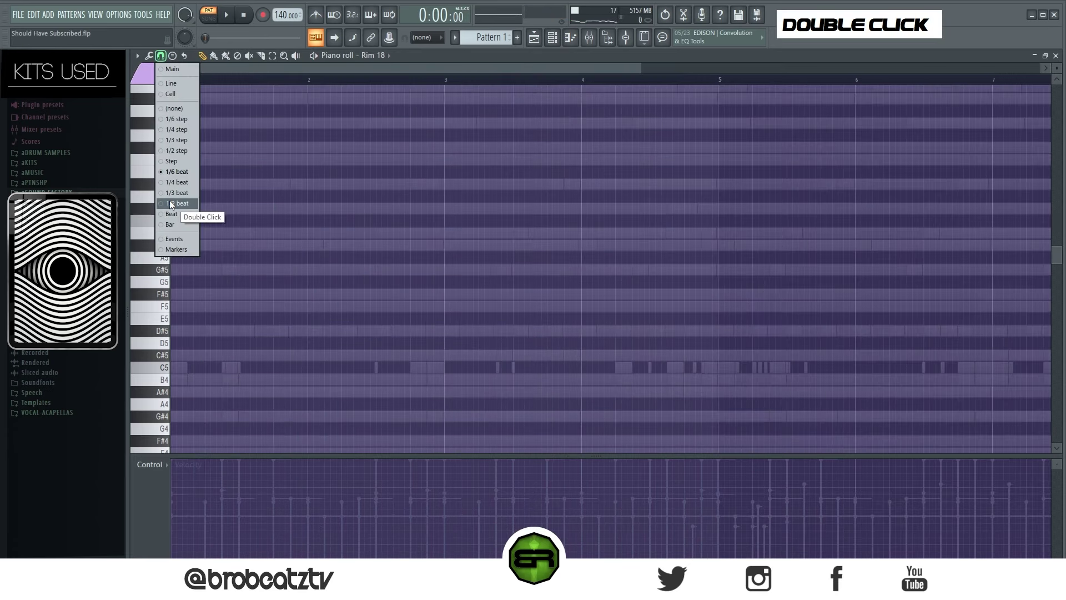
{"action": "left_click", "coordinate": [170, 203]}
- Add Rim 18 hits on C5 at step 5 of bars 1 and 3
{"action": "scroll", "coordinate": [210, 328], "scroll_direction": "up", "scroll_amount": 3}
{"action": "left_click", "coordinate": [227, 367]}
{"action": "key", "text": "space"}
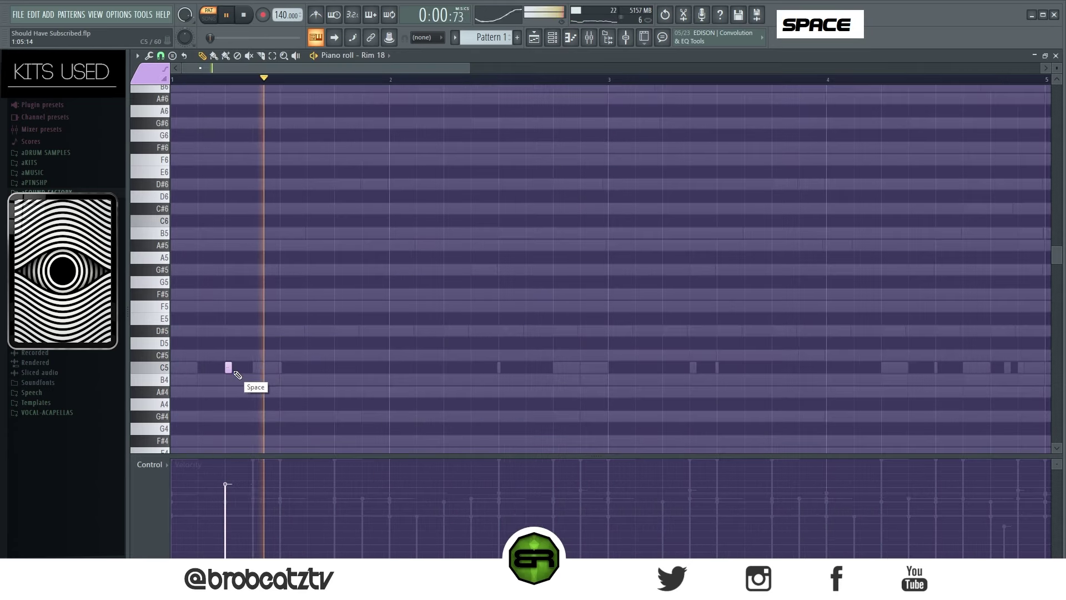
{"action": "key", "text": "space"}
{"action": "key", "text": "space"}
{"action": "left_click", "coordinate": [664, 367]}
{"action": "right_click", "coordinate": [664, 375]}
- Copy the two Rim 18 hits to step 5 of bars 5 and 7
{"action": "right_click", "coordinate": [488, 310], "text": "ctrl"}
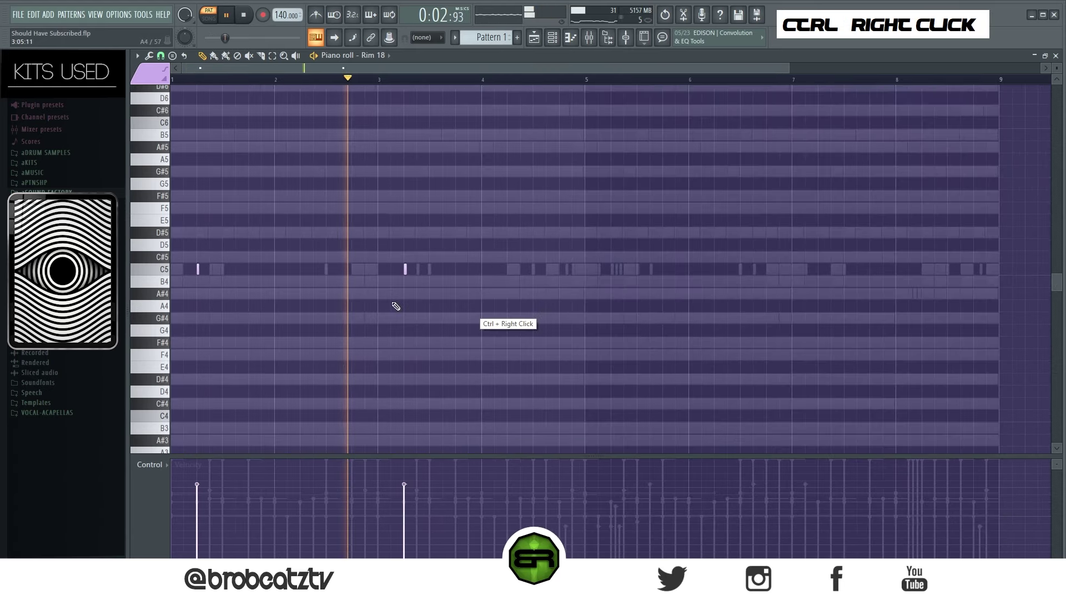
{"action": "left_click_drag", "start_coordinate": [197, 269], "coordinate": [609, 291], "text": "shift"}
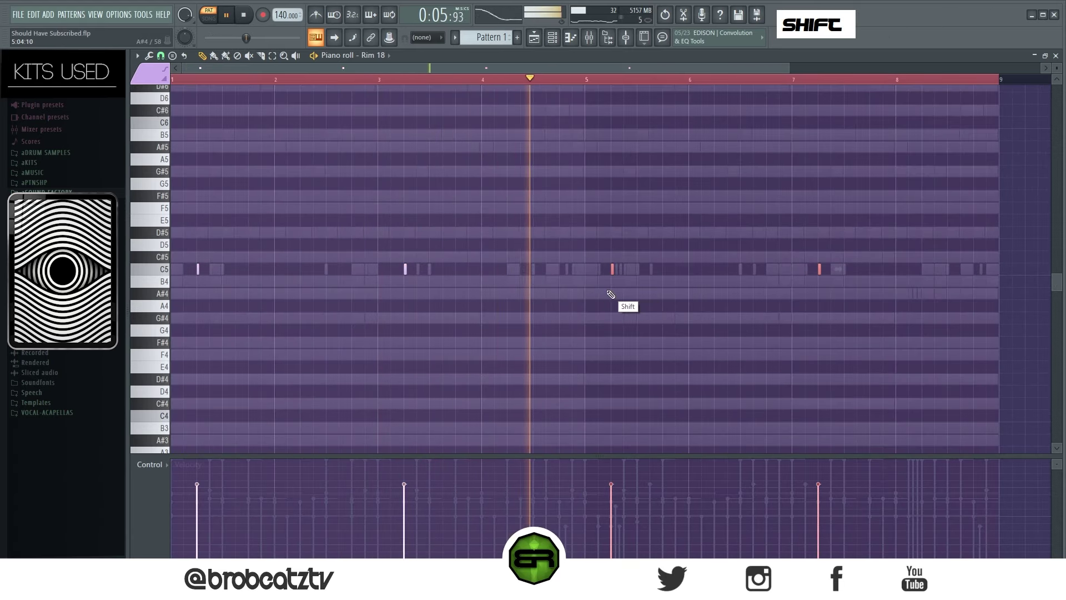
{"action": "right_click", "coordinate": [609, 294]}
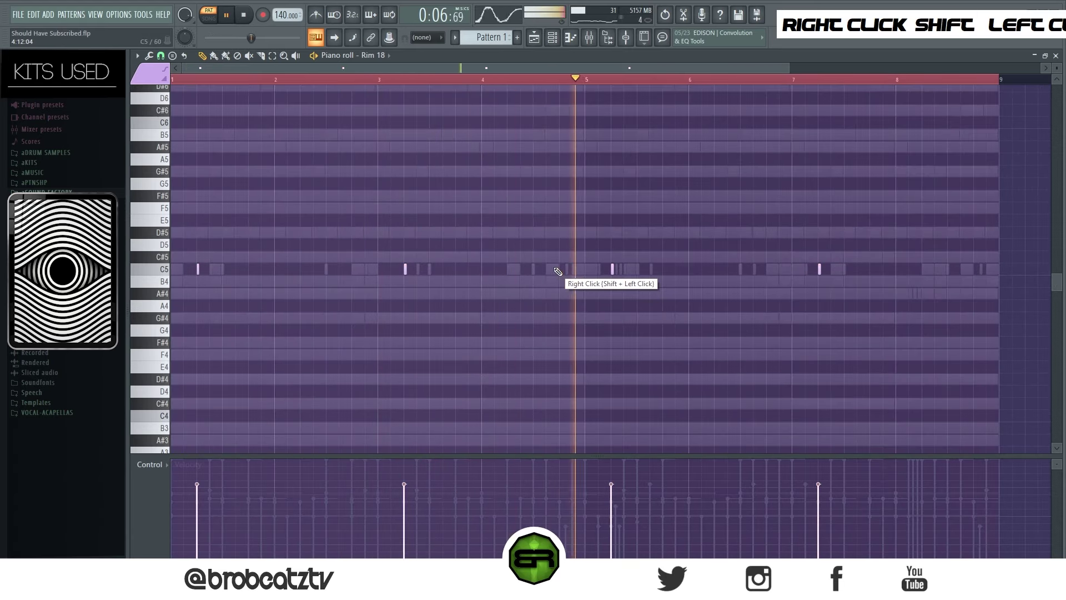
- Open the Taur 3 channel in the piano roll, add a C5 hit at step 3 of bar 2, and lower its velocity
{"action": "left_click", "coordinate": [553, 38]}
{"action": "right_click", "coordinate": [310, 303]}
{"action": "key", "text": "space"}
{"action": "key", "text": "space"}
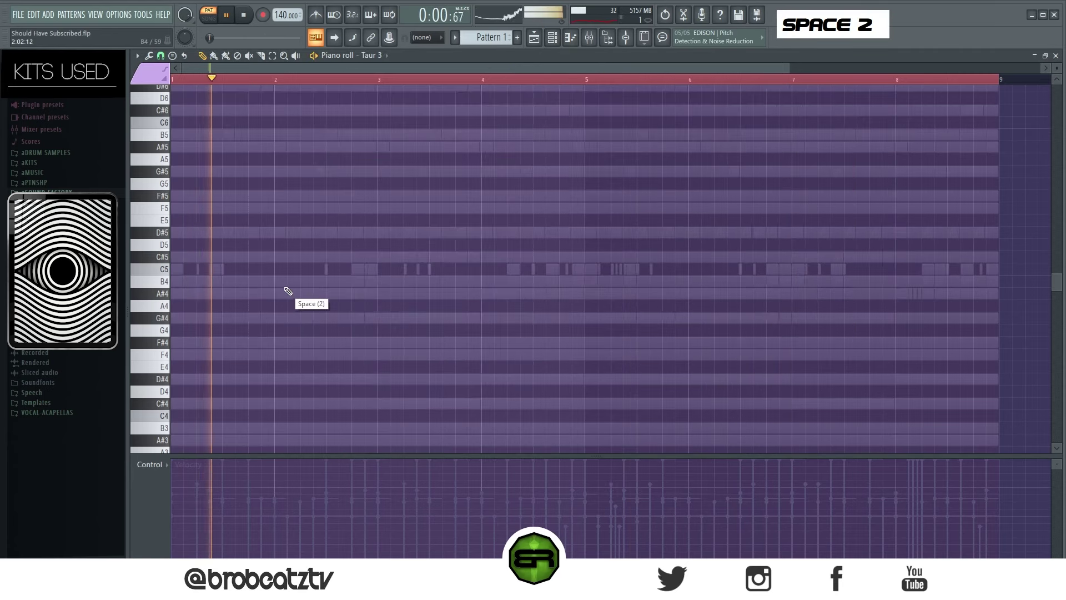
{"action": "left_click", "coordinate": [290, 269]}
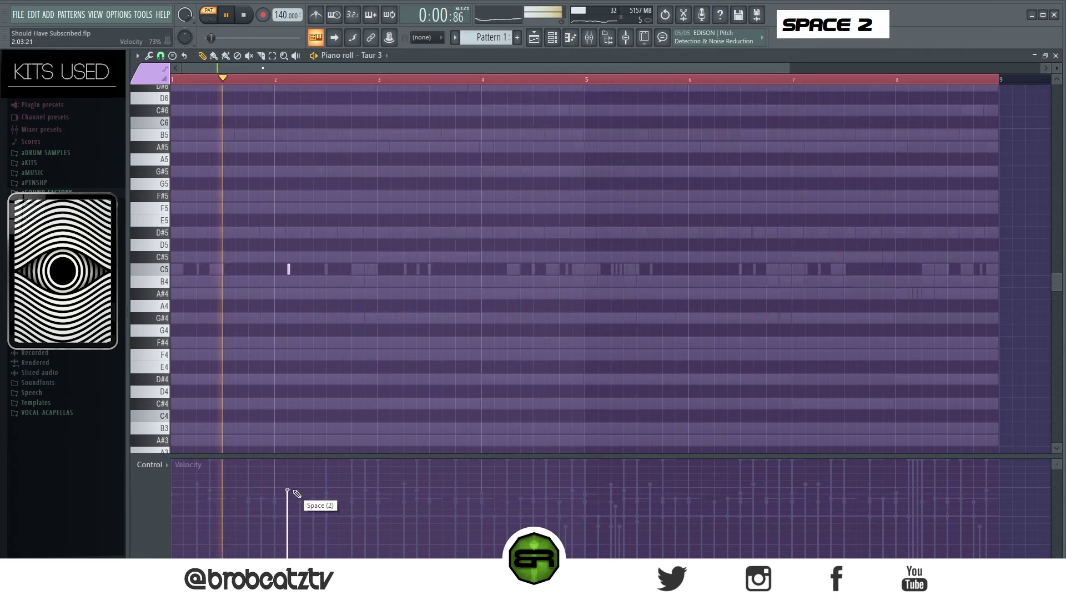
{"action": "key", "text": "space"}
{"action": "key", "text": "space"}
{"action": "left_click_drag", "start_coordinate": [288, 494], "coordinate": [291, 502]}
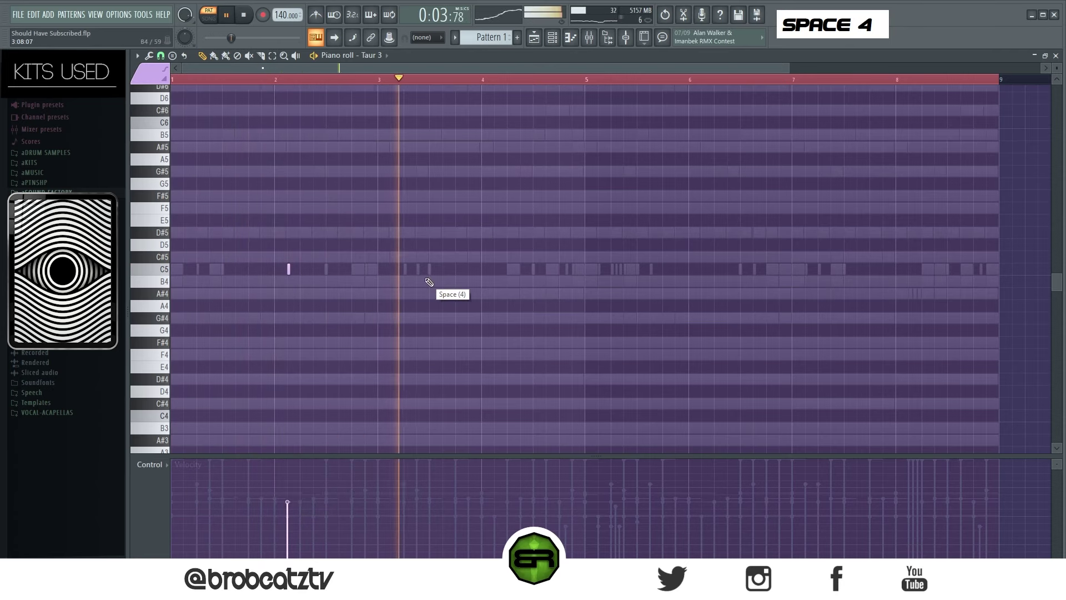
- Add a Taur 3 hit at step 3 of bar 4 and copy both hits to bars 6 and 8
{"action": "left_click", "coordinate": [495, 269]}
{"action": "key", "text": "ctrl+a"}
{"action": "left_click_drag", "start_coordinate": [289, 271], "coordinate": [703, 293]}
{"action": "key", "text": "F6"}
{"action": "key", "text": "space"}
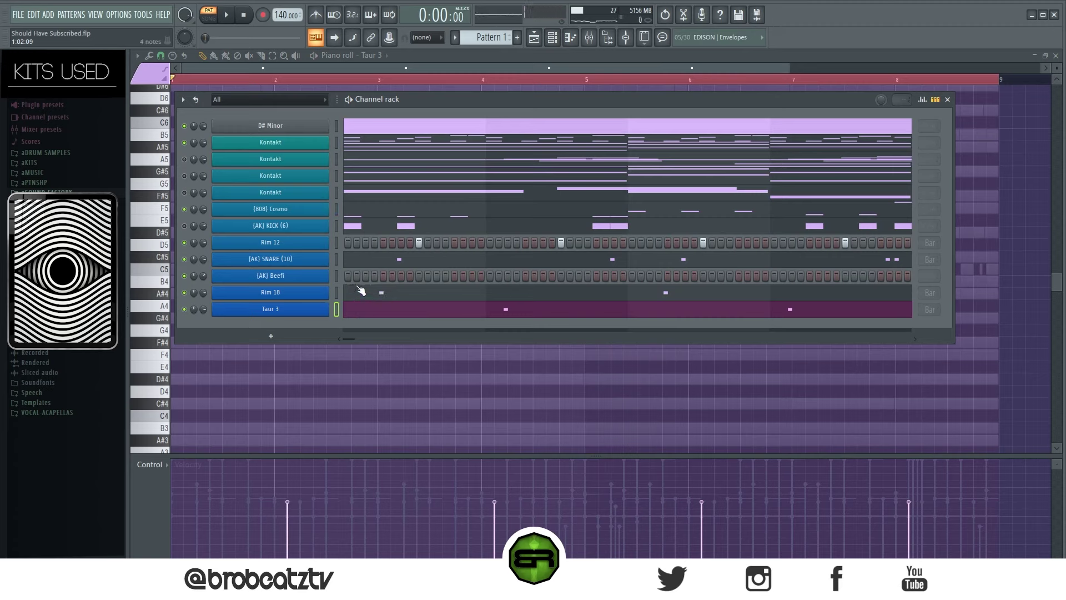
- Fill the (AK) Beefi channel every 2 steps and open it in the piano roll, keeping hits only in bars 1 to 4
{"action": "right_click", "coordinate": [328, 272]}
{"action": "left_click", "coordinate": [442, 312]}
{"action": "right_click", "coordinate": [327, 272]}
{"action": "left_click", "coordinate": [365, 275]}
{"action": "left_click_drag", "start_coordinate": [1016, 240], "coordinate": [573, 328]}
- Play the (AK) Beefi pattern and add an A#4 hit at step 5 of bar 1
{"action": "scroll", "coordinate": [327, 81], "scroll_direction": "up", "scroll_amount": 3}
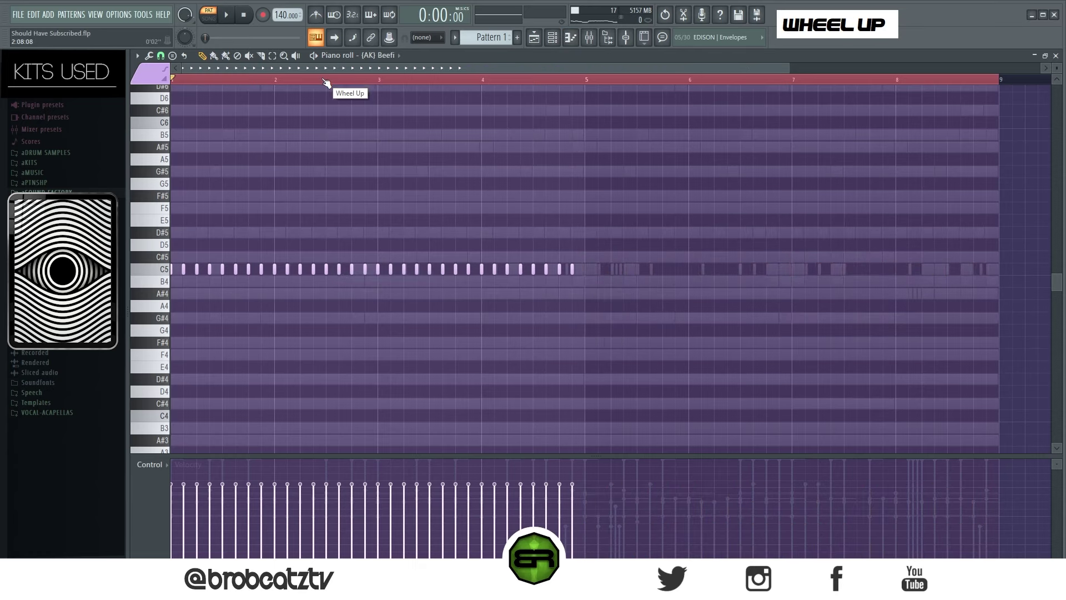
{"action": "key", "text": "space"}
{"action": "key", "text": "space"}
{"action": "key", "text": "space"}
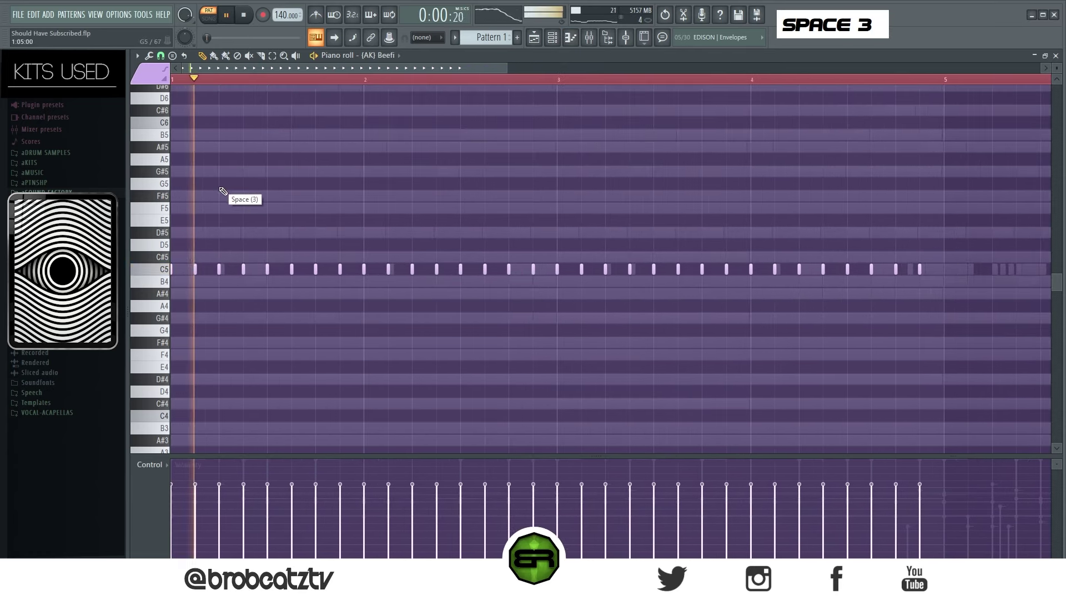
{"action": "right_click", "coordinate": [229, 297]}
{"action": "key", "text": "space"}
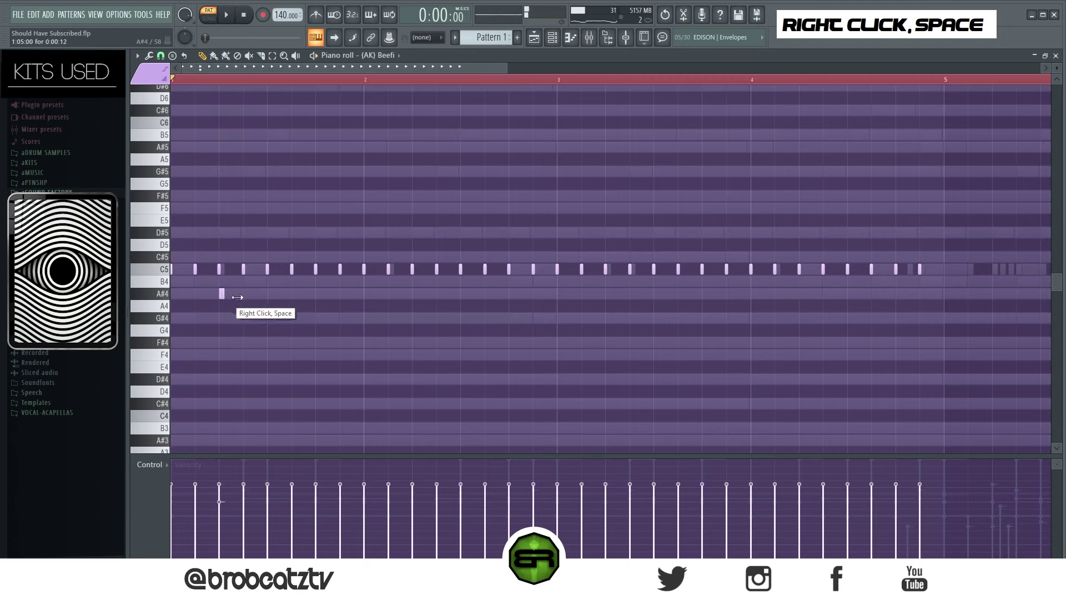
- Lengthen the A#4 hit in bar 1 to two steps and chop it into four equal hits
{"action": "left_click", "coordinate": [238, 294], "text": "ctrl"}
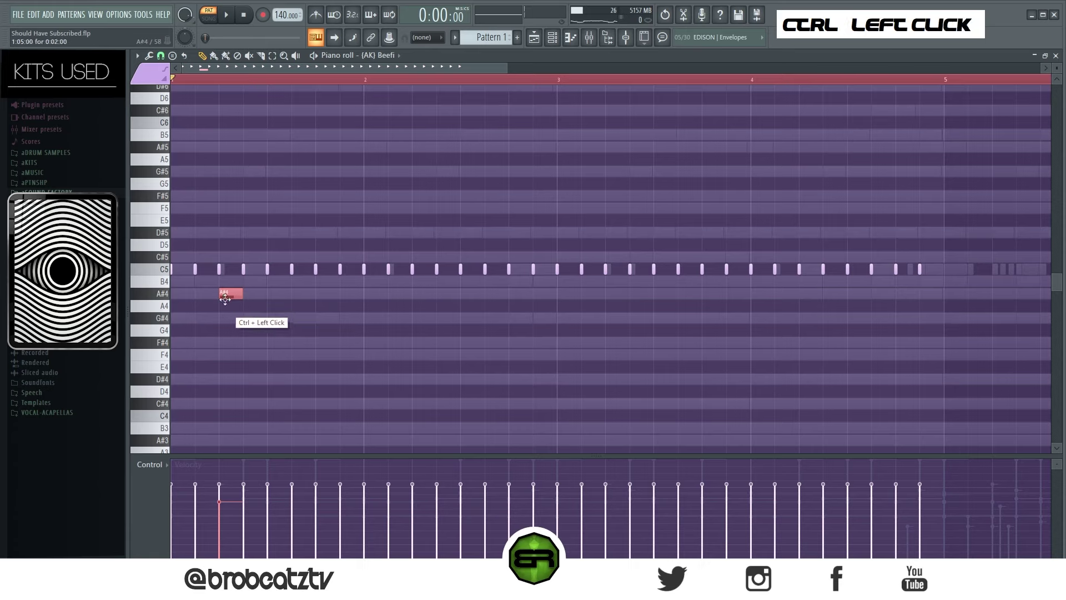
{"action": "key", "text": "alt+u"}
{"action": "key", "text": "space"}
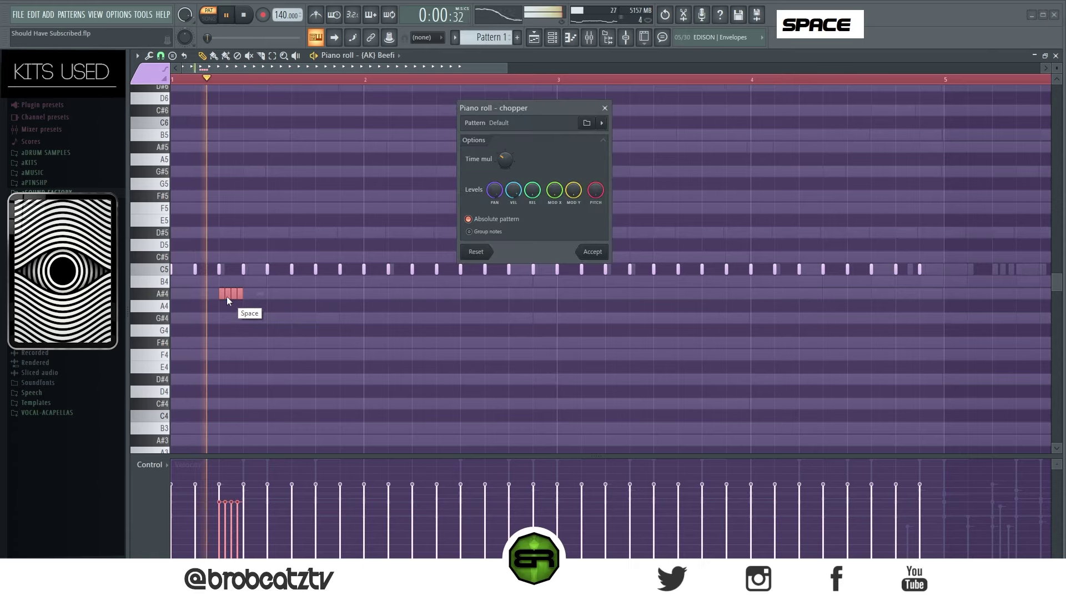
{"action": "left_click", "coordinate": [575, 251]}
{"action": "right_click", "coordinate": [440, 302]}
- Remove the C5 hits at steps 3 and 15 of bar 1 and at step 1 of bar 2 while auditioning
{"action": "key", "text": "space"}
{"action": "key", "text": "space"}
{"action": "key", "text": "space"}
{"action": "key", "text": "space"}
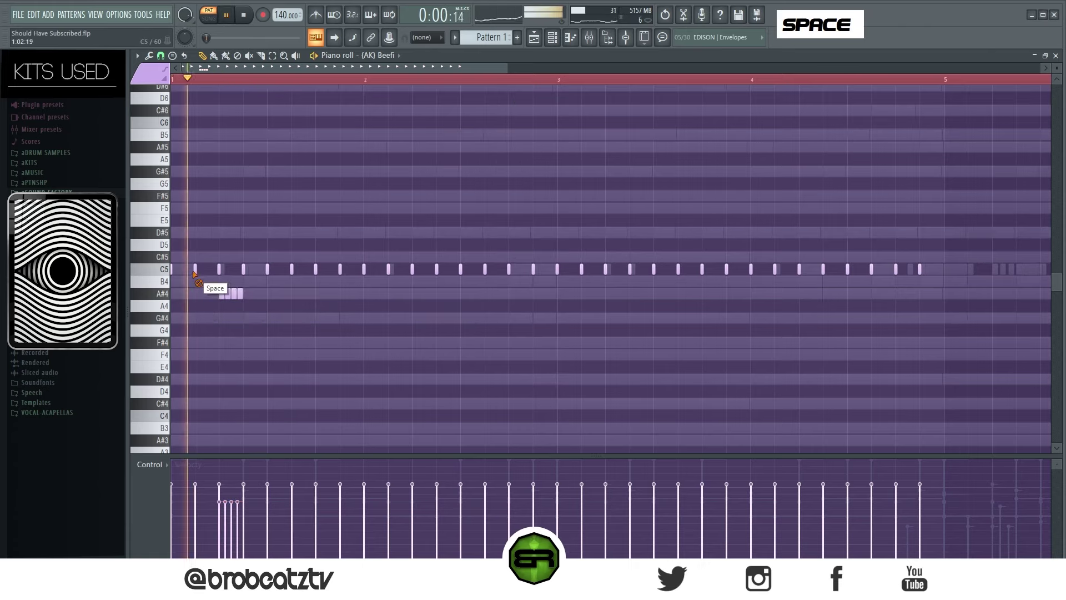
{"action": "key", "text": "space"}
{"action": "key", "text": "space"}
{"action": "right_click", "coordinate": [340, 269]}
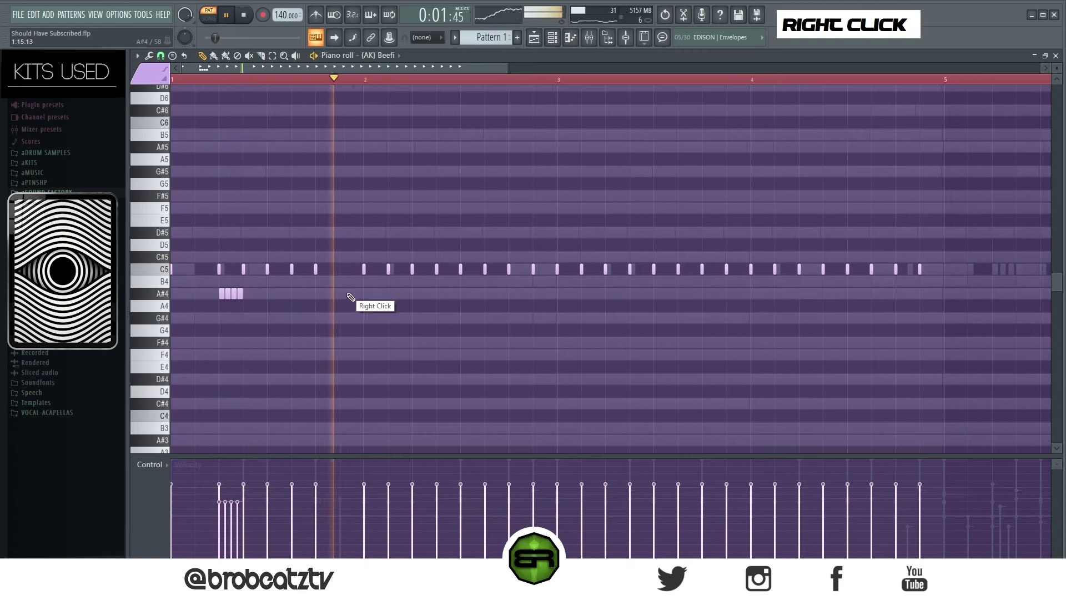
{"action": "key", "text": "space"}
{"action": "right_click", "coordinate": [364, 270]}
{"action": "key", "text": "space"}
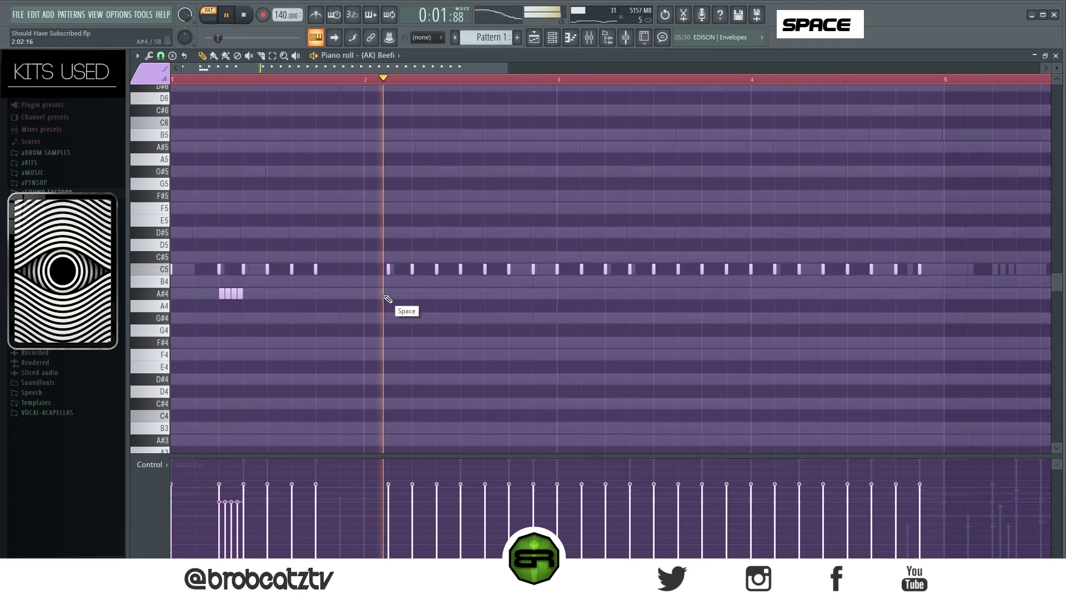
- Add an extra C5 hit directly after the step 3 hit in bar 2
{"action": "key", "text": "space"}
{"action": "scroll", "coordinate": [386, 83], "scroll_direction": "up", "scroll_amount": 2}
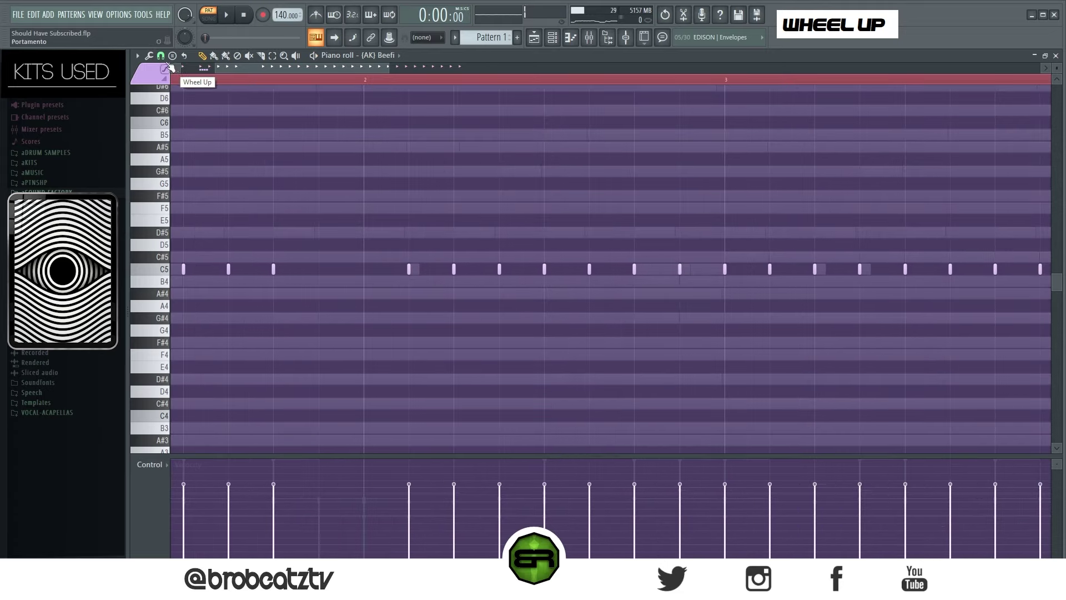
{"action": "right_click", "coordinate": [420, 293]}
{"action": "left_click", "coordinate": [413, 271]}
{"action": "right_click", "coordinate": [412, 271]}
{"action": "key", "text": "space"}
{"action": "left_click", "coordinate": [414, 271]}
{"action": "key", "text": "space"}
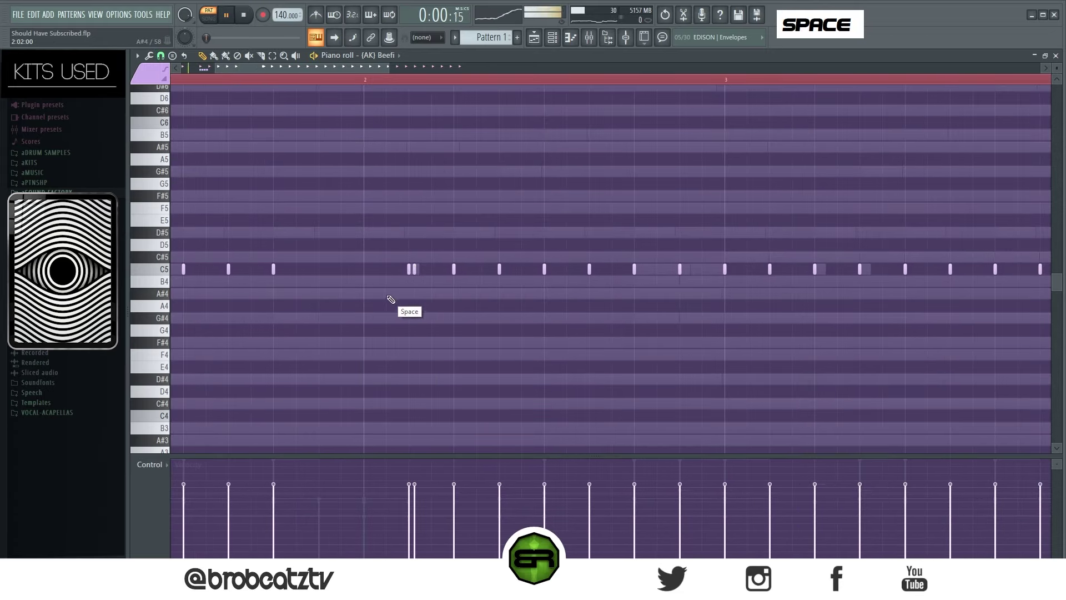
- Nudge the extra hit after step 3 of bar 2 slightly later, and add a C5 hit at step 14 of bar 2
{"action": "right_click", "coordinate": [387, 294]}
{"action": "key", "text": "space"}
{"action": "key", "text": "space"}
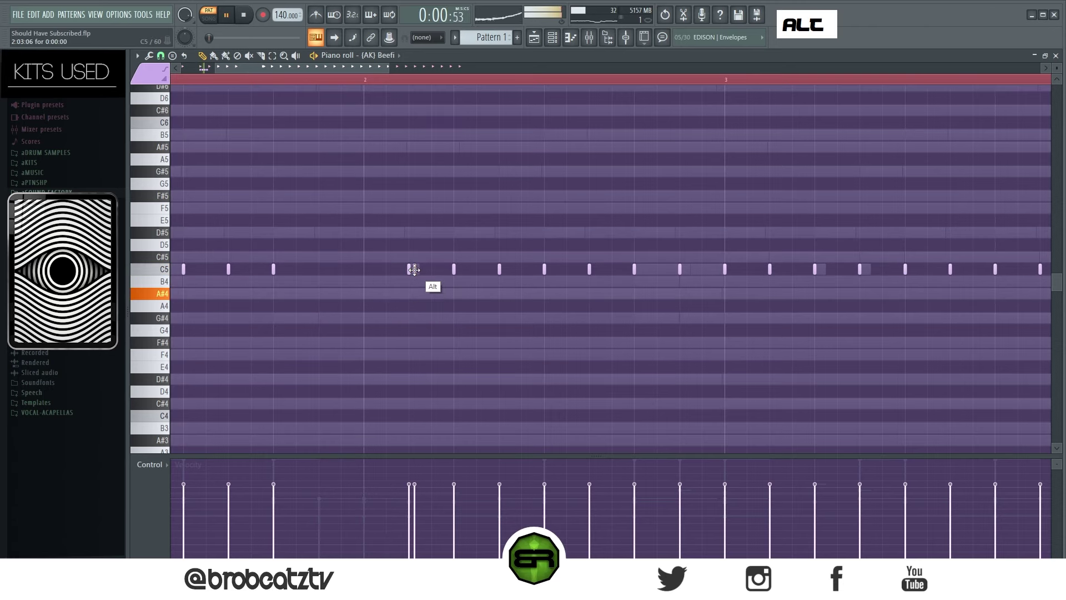
{"action": "left_click_drag", "start_coordinate": [415, 271], "coordinate": [418, 271]}
{"action": "key", "text": "space"}
{"action": "key", "text": "space"}
{"action": "scroll", "coordinate": [536, 83], "scroll_direction": "down", "scroll_amount": 3}
{"action": "right_click", "coordinate": [553, 189]}
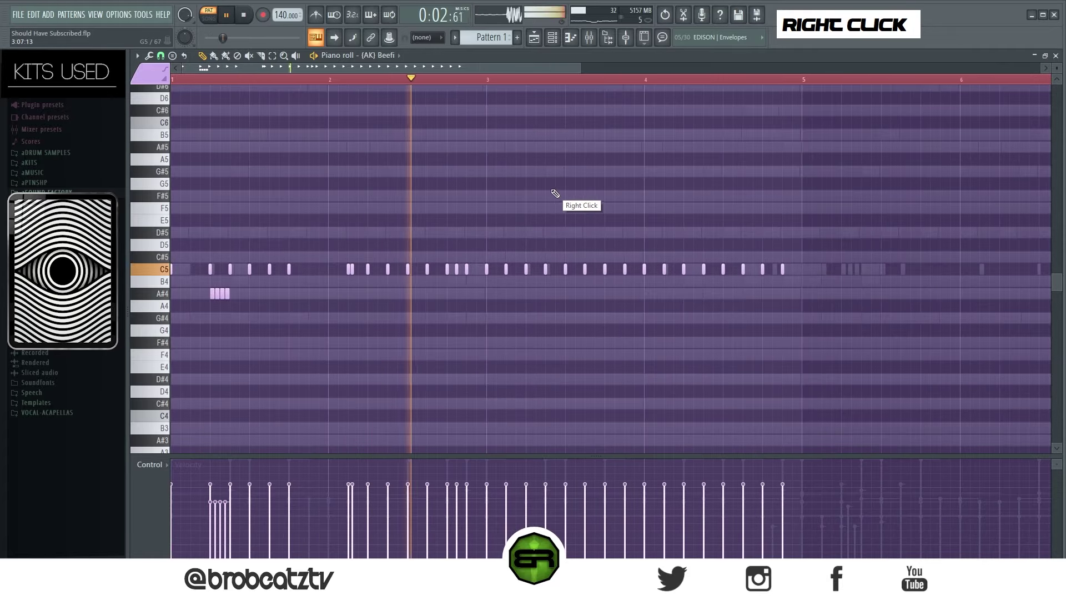
- Lower the velocities of the bar 2 hits at step 14, at step 3 and directly after step 3
{"action": "key", "text": "space"}
{"action": "key", "text": "space"}
{"action": "left_click", "coordinate": [457, 507]}
{"action": "left_click", "coordinate": [348, 494]}
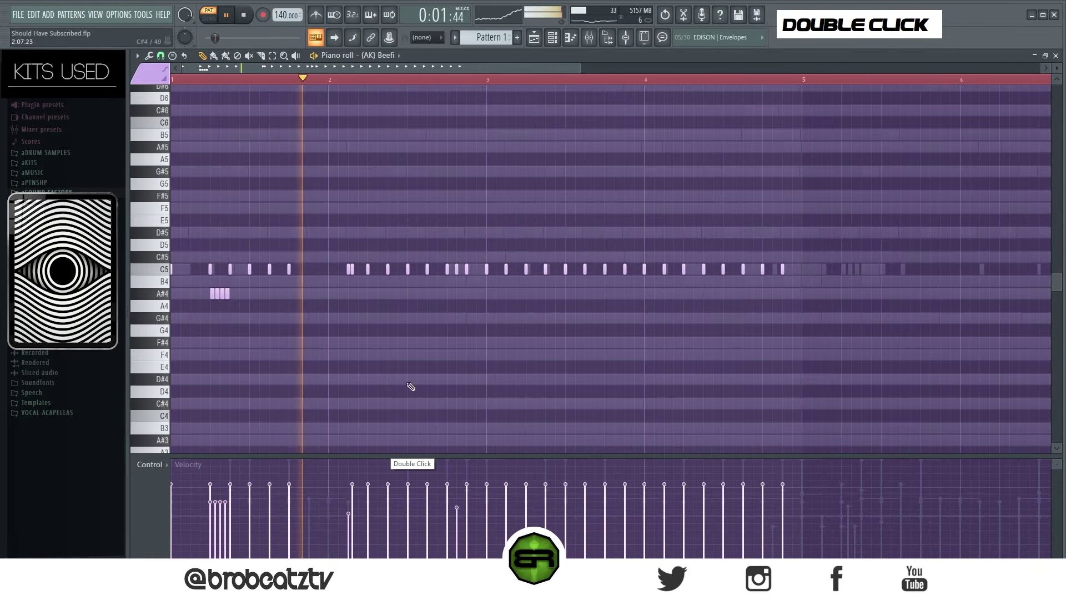
{"action": "key", "text": "space"}
{"action": "left_click", "coordinate": [352, 522]}
{"action": "key", "text": "space"}
- Delete the C5 hit at step 3 of bar 3
{"action": "right_click", "coordinate": [530, 281]}
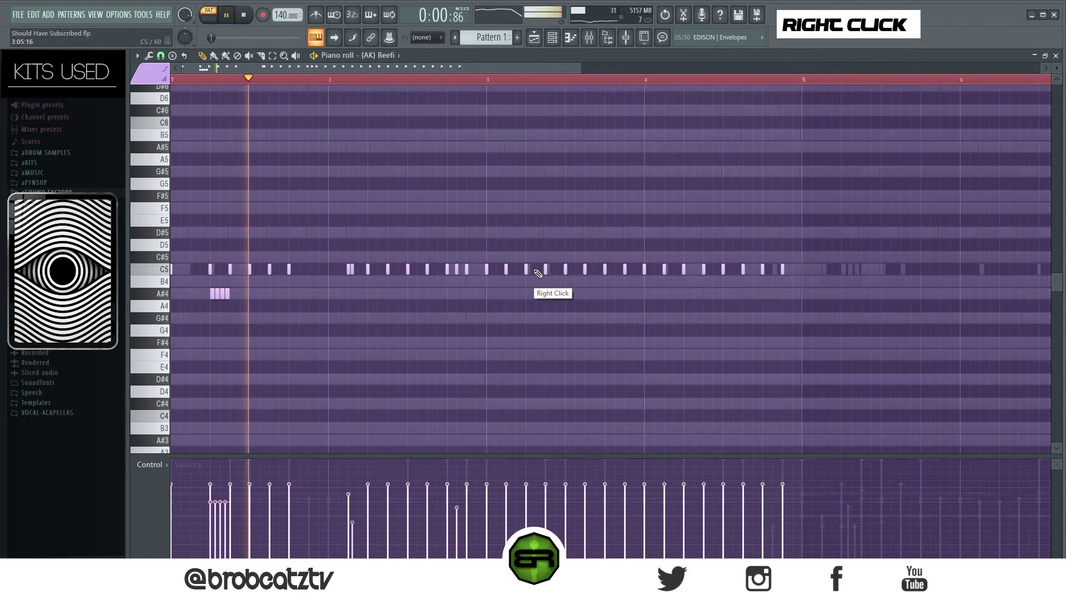
{"action": "right_click", "coordinate": [505, 269]}
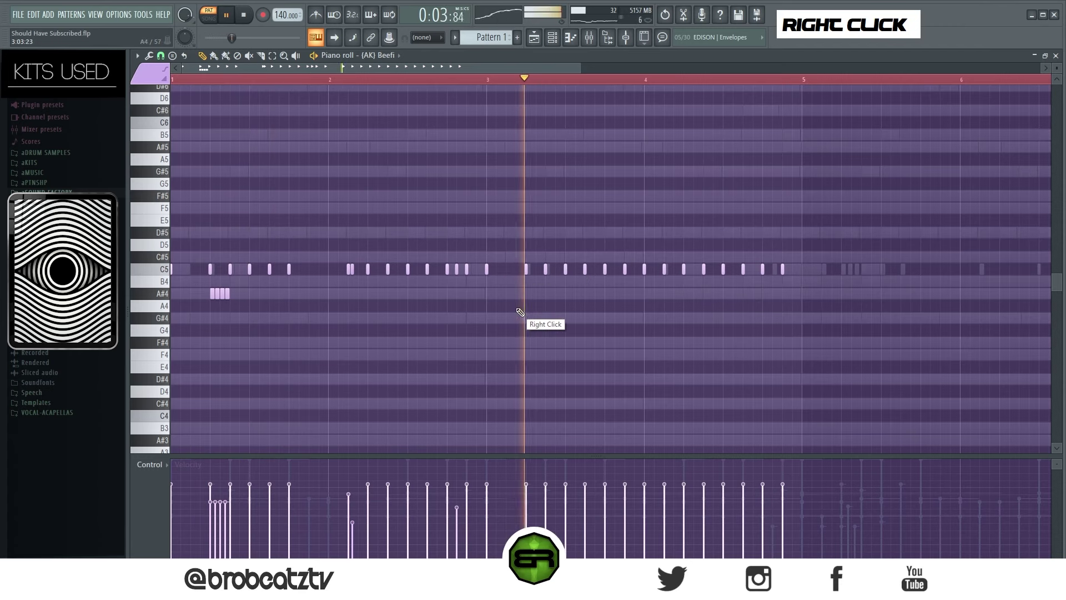
{"action": "key", "text": "space"}
- Add a two-step A#4 note at step 5 of bar 3 and chop it into four hits
{"action": "left_click", "coordinate": [532, 295], "text": "alt"}
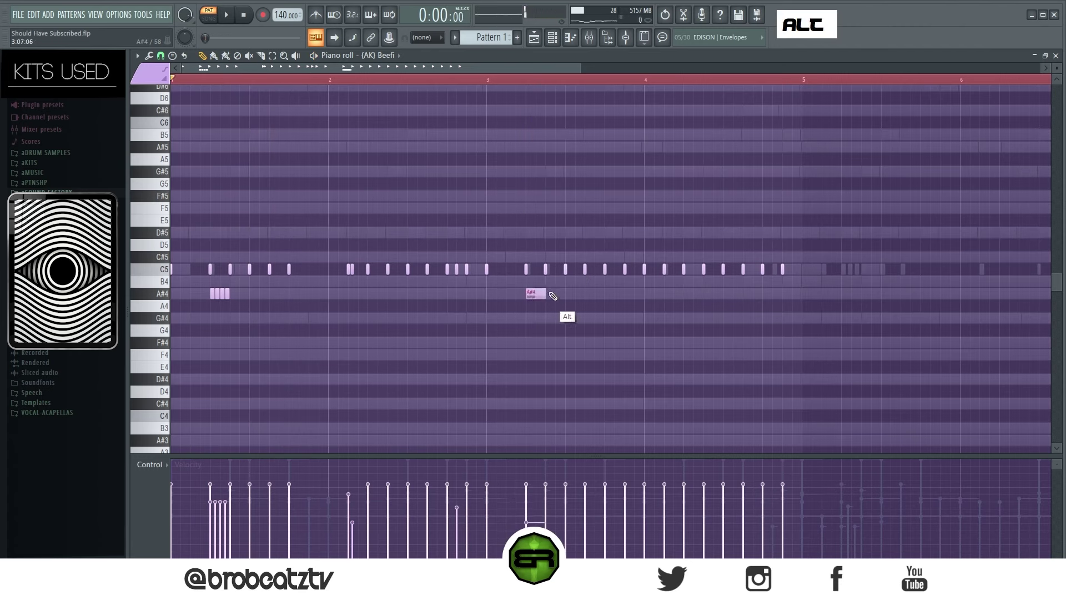
{"action": "left_click", "coordinate": [535, 295], "text": "ctrl"}
{"action": "key", "text": "ctrl+q"}
{"action": "key", "text": "alt+u"}
{"action": "key", "text": "Return"}
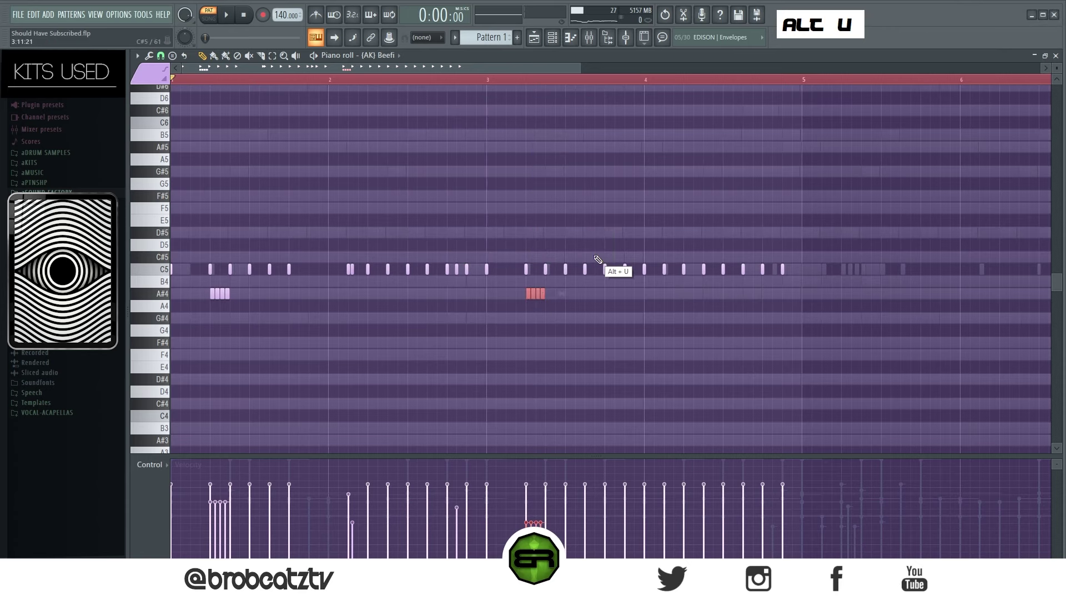
- Raise the first three chopped hits in bar 3 to F5, D#5 and C#5 for a descending roll down to A#4
{"action": "scroll", "coordinate": [545, 293], "scroll_direction": "up", "scroll_amount": 2}
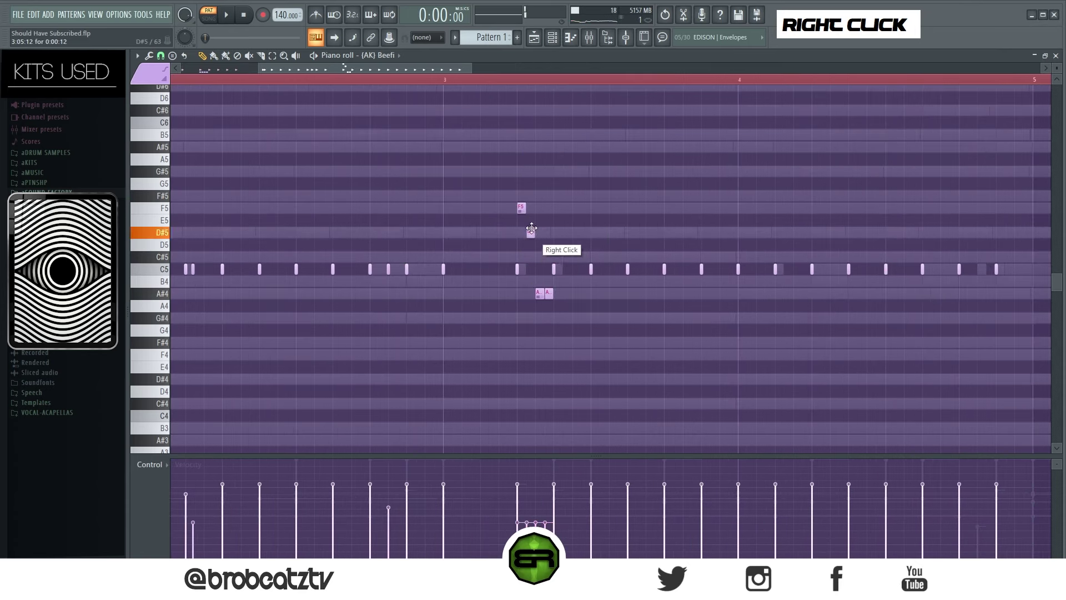
{"action": "key", "text": "space"}
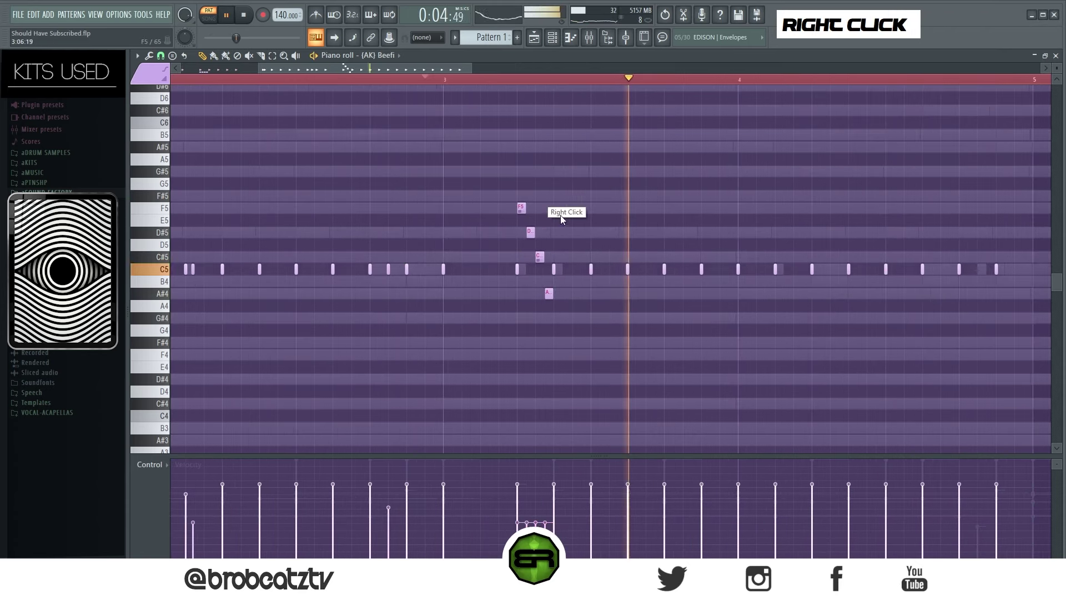
{"action": "key", "text": "space"}
{"action": "key", "text": "space"}
- Add a two-step G#4 note at step 11 of bar 3 and chop it
{"action": "left_click", "coordinate": [633, 318]}
{"action": "left_click", "coordinate": [639, 317], "text": "ctrl"}
{"action": "left_click", "coordinate": [643, 321], "text": "alt"}
{"action": "key", "text": "alt+u"}
{"action": "key", "text": "space"}
{"action": "key", "text": "space"}
{"action": "left_click", "coordinate": [599, 253]}
- Reduce the G#4 roll in bar 3 to two short hits and one longer hit, giving the longer hit a higher velocity
{"action": "left_click", "coordinate": [666, 319]}
{"action": "key", "text": "space"}
{"action": "key", "text": "space"}
{"action": "left_click", "coordinate": [653, 321]}
{"action": "right_click", "coordinate": [673, 319]}
{"action": "left_click", "coordinate": [648, 503]}
{"action": "key", "text": "space"}
{"action": "key", "text": "space"}
- Vary the velocities of the descending F5 to A#4 roll in bar 3
{"action": "left_click", "coordinate": [537, 514]}
{"action": "left_click", "coordinate": [525, 528]}
{"action": "key", "text": "space"}
{"action": "right_click", "coordinate": [826, 303]}
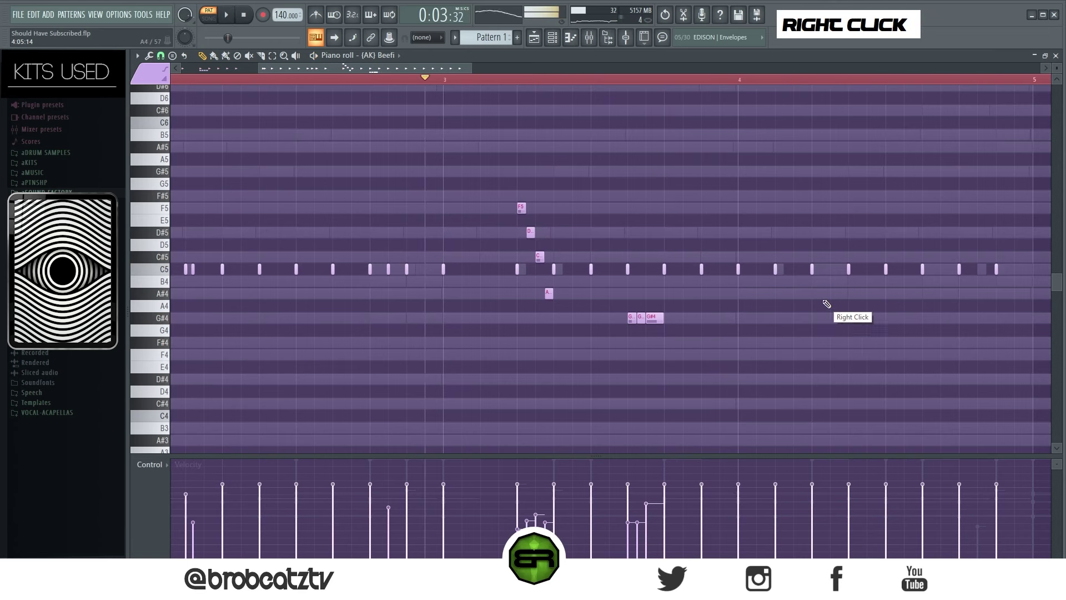
- Place a four-hit A#4 roll at step 5 of bar 4 and lower its velocity
{"action": "scroll", "coordinate": [426, 83], "scroll_direction": "down", "scroll_amount": 3}
{"action": "mouse_move", "coordinate": [188, 303]}
{"action": "left_mouse_down"}
{"action": "mouse_move", "coordinate": [172, 289]}
{"action": "mouse_move", "coordinate": [709, 300]}
{"action": "mouse_move", "coordinate": [695, 300]}
{"action": "left_mouse_up"}
{"action": "key", "text": "space"}
{"action": "key", "text": "space"}
{"action": "key", "text": "space"}
{"action": "scroll", "coordinate": [699, 297], "scroll_direction": "down", "scroll_amount": 4}
{"action": "right_click", "coordinate": [697, 311]}
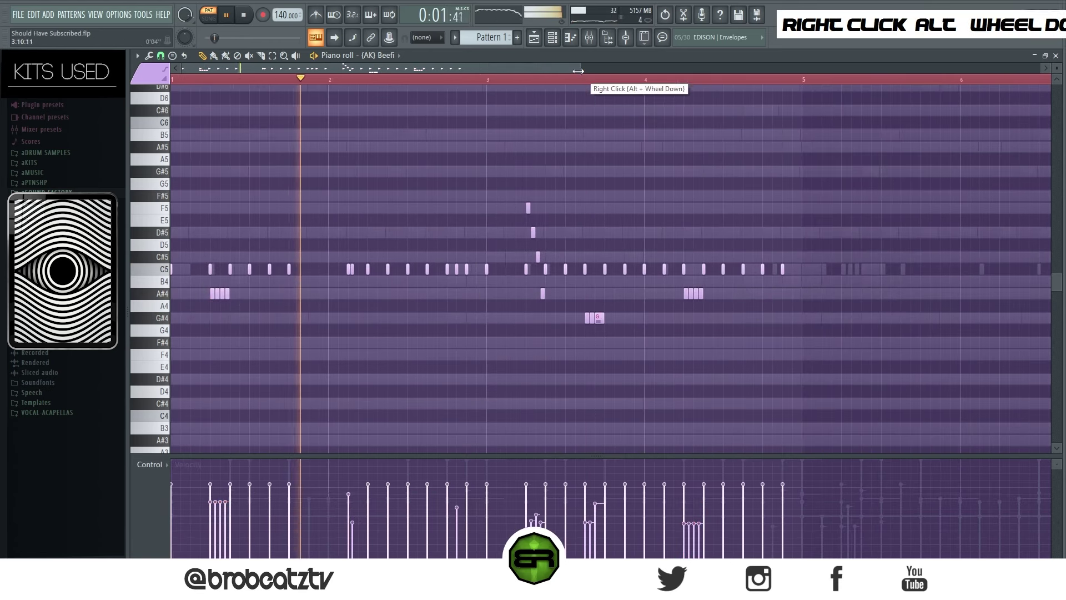
- Duplicate the bar 4 roll one semitone down to A4, lower the copy's velocity, and audition it from mid bar 3
{"action": "double_click", "coordinate": [584, 79]}
{"action": "key", "text": "space"}
{"action": "left_click", "coordinate": [693, 293], "text": "ctrl"}
{"action": "scroll", "coordinate": [715, 306], "scroll_direction": "down", "scroll_amount": 3}
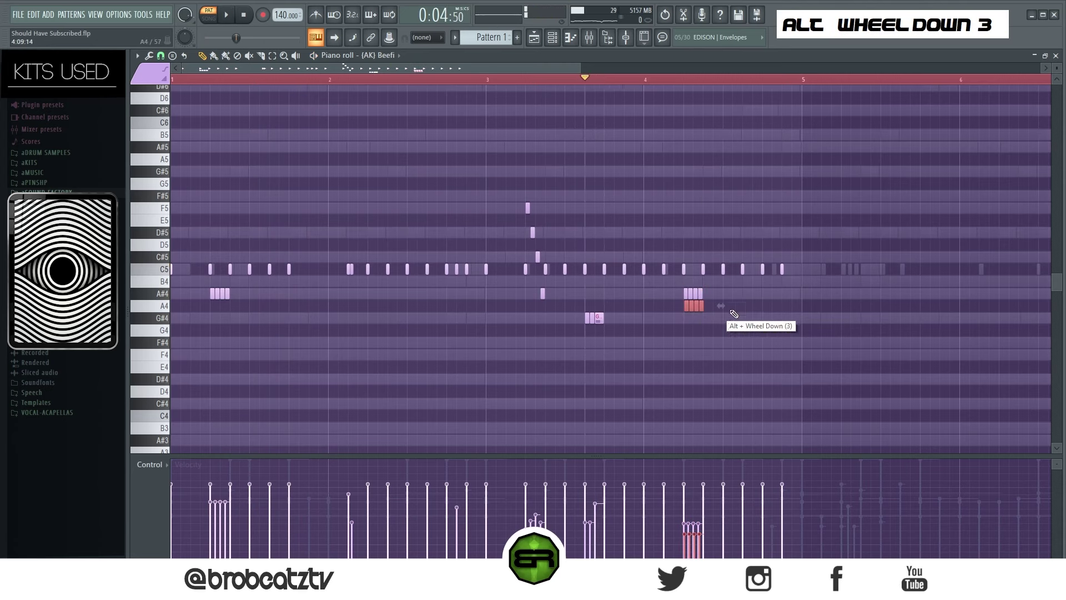
{"action": "key", "text": "space"}
{"action": "key", "text": "space"}
- Add an A#4 hit at step 14 of bar 4
{"action": "left_click", "coordinate": [775, 293]}
{"action": "key", "text": "space"}
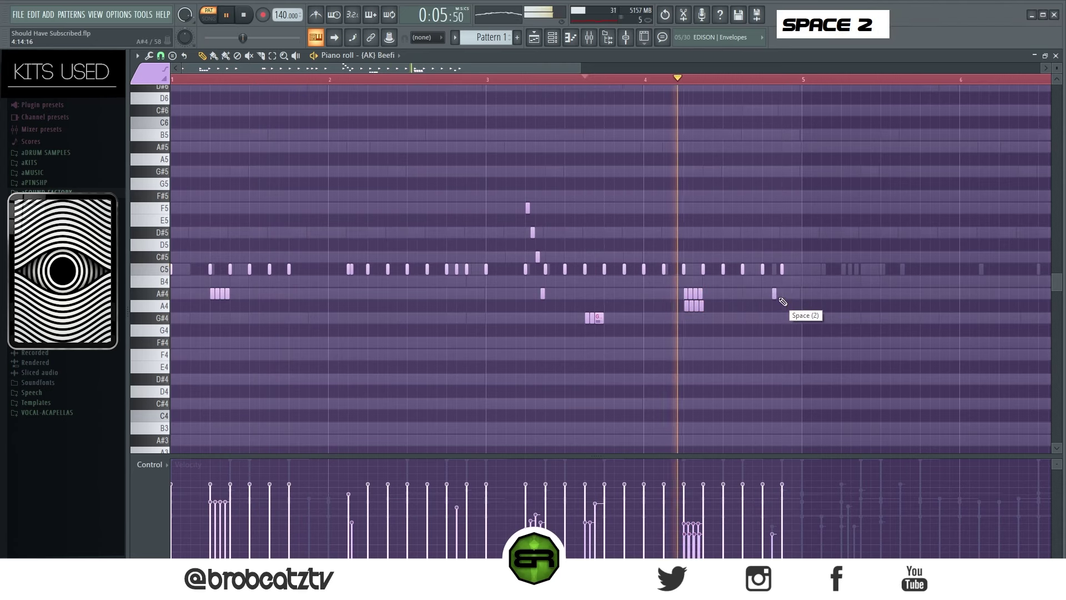
{"action": "key", "text": "space"}
- Copy all (AK) Beefi notes from bars 1 to 4 into bars 5 to 8
{"action": "key", "text": "ctrl+a"}
{"action": "scroll", "coordinate": [312, 78], "scroll_direction": "down", "scroll_amount": 4}
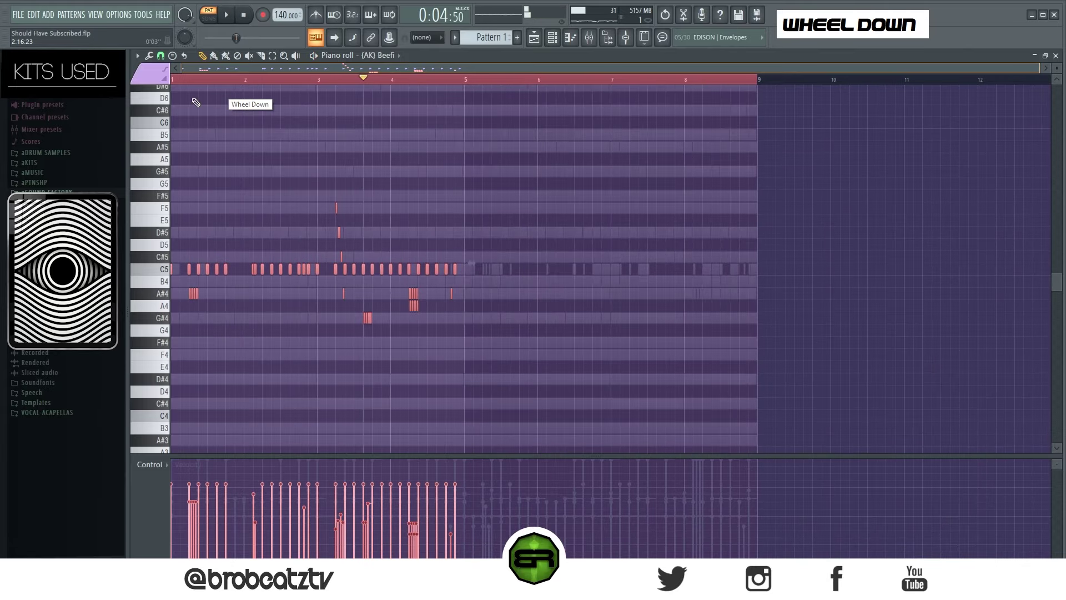
{"action": "left_click_drag", "start_coordinate": [171, 270], "coordinate": [482, 271]}
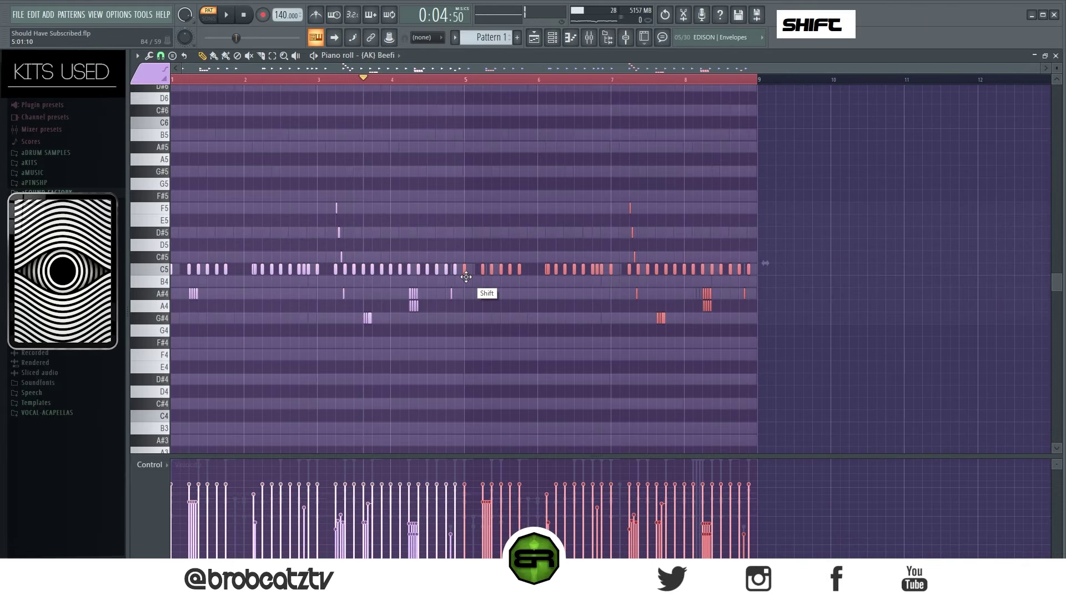
{"action": "right_click", "coordinate": [444, 200]}
- Open the channel rack and unmute the three silenced Kontakt channels and (AK) KICK (6)
{"action": "left_click", "coordinate": [553, 44]}
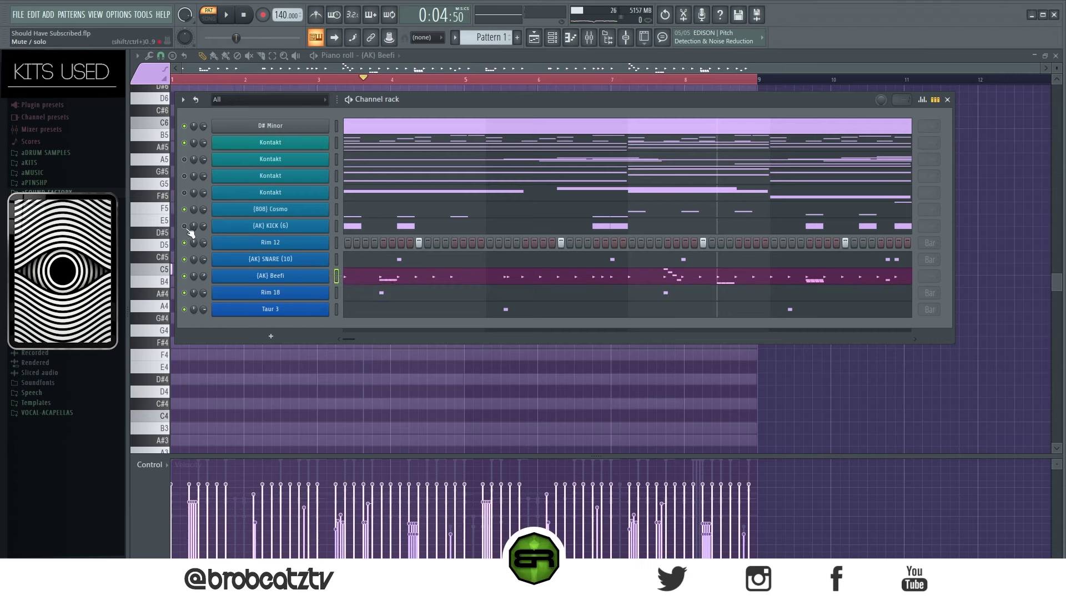
{"action": "double_click", "coordinate": [185, 192]}
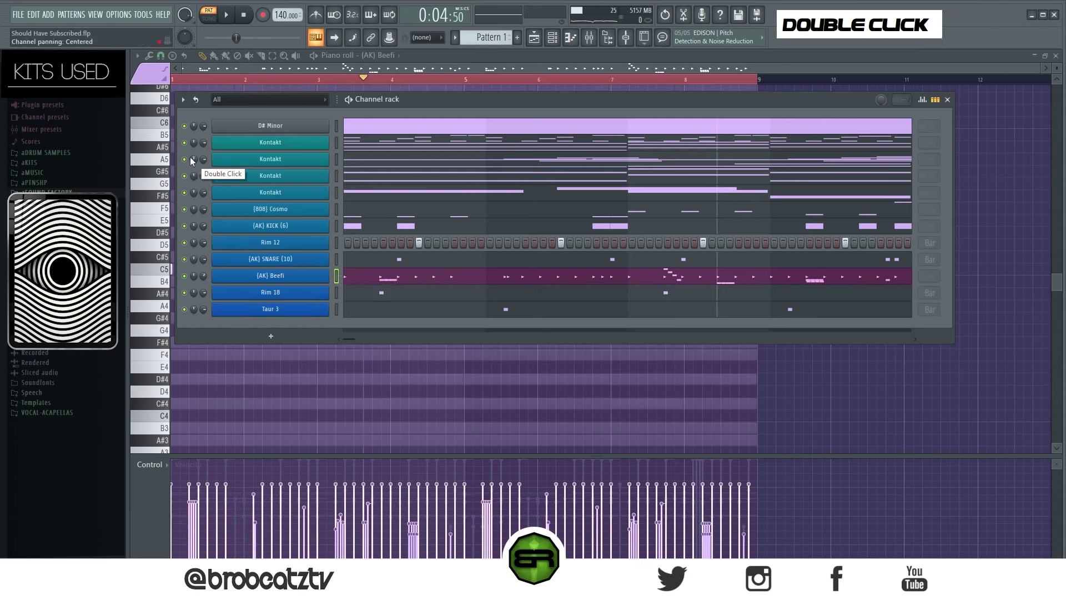
- Bring up the playlist behind the channel rack and play the full pattern with every channel active
{"action": "left_click", "coordinate": [534, 38]}
{"action": "left_click", "coordinate": [553, 38]}
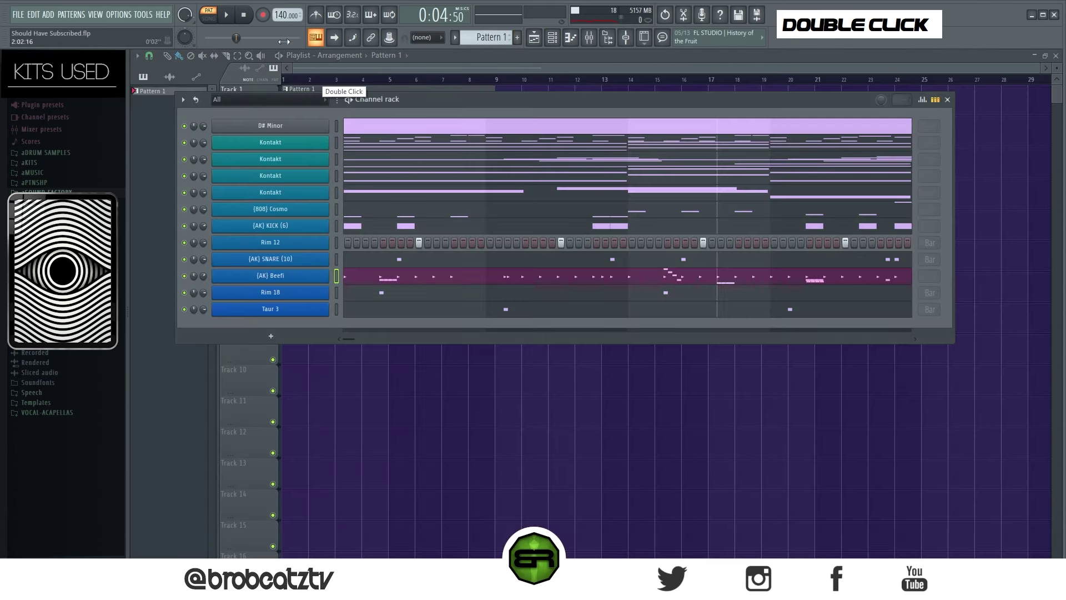
{"action": "double_click", "coordinate": [228, 15]}
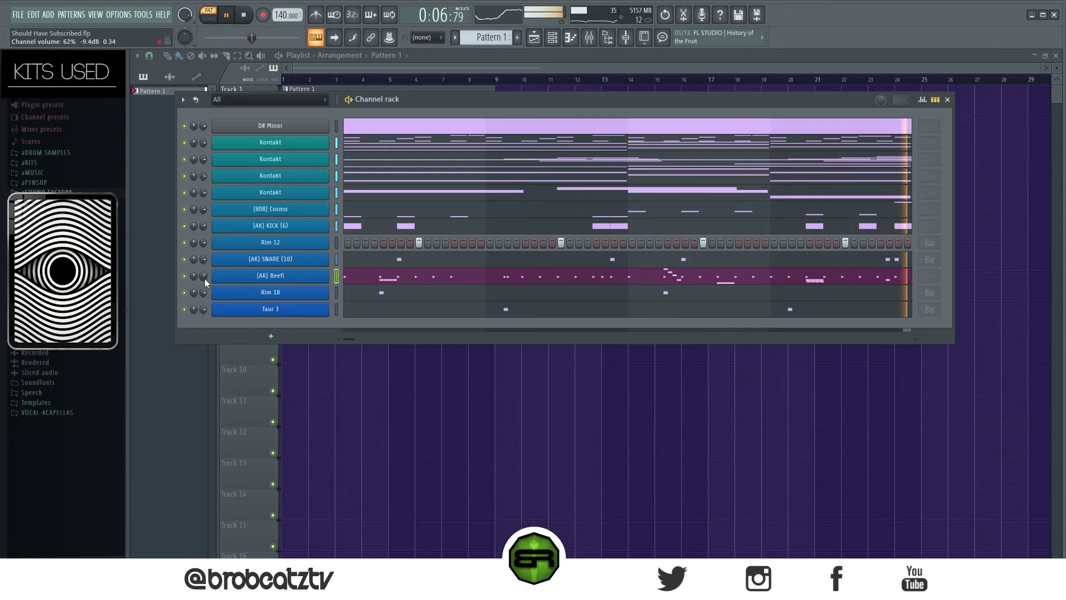
{"action": "left_click_drag", "start_coordinate": [474, 90], "coordinate": [562, 95]}
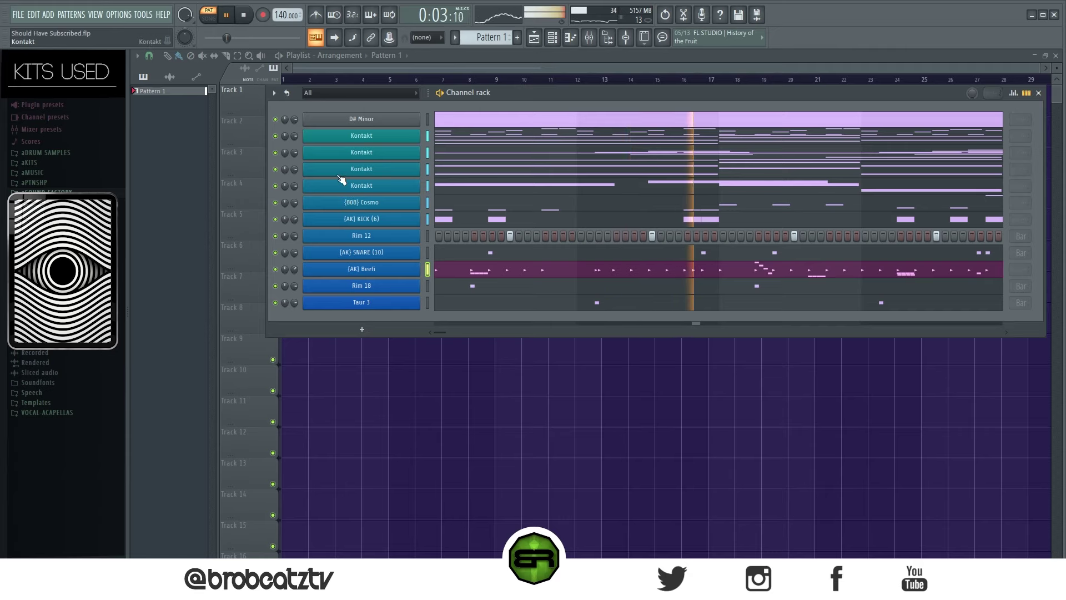
{"action": "key", "text": "space"}
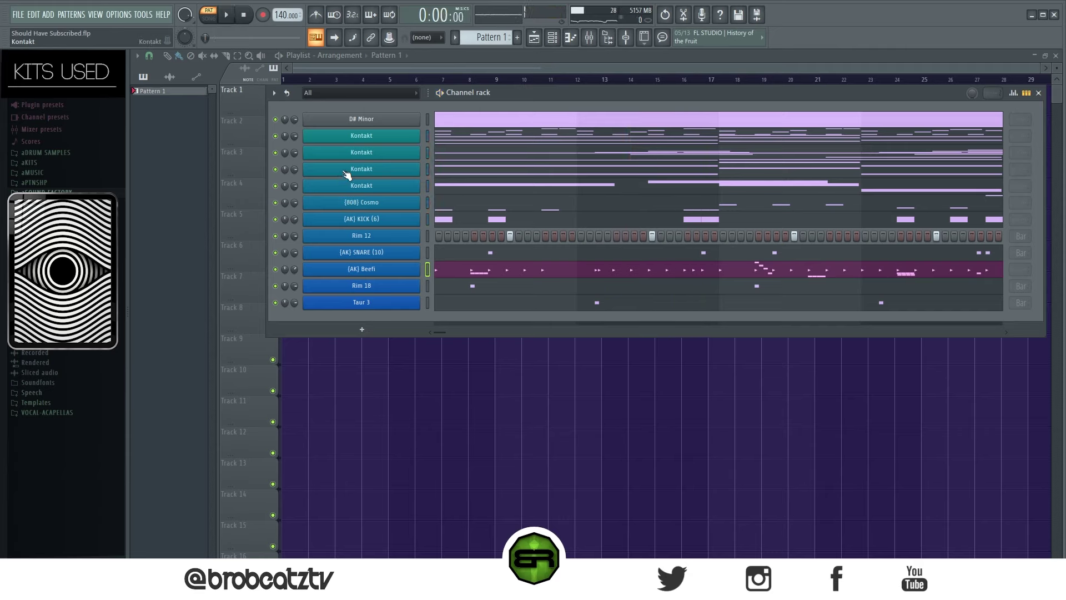
{"action": "left_click_drag", "start_coordinate": [497, 92], "coordinate": [508, 98]}
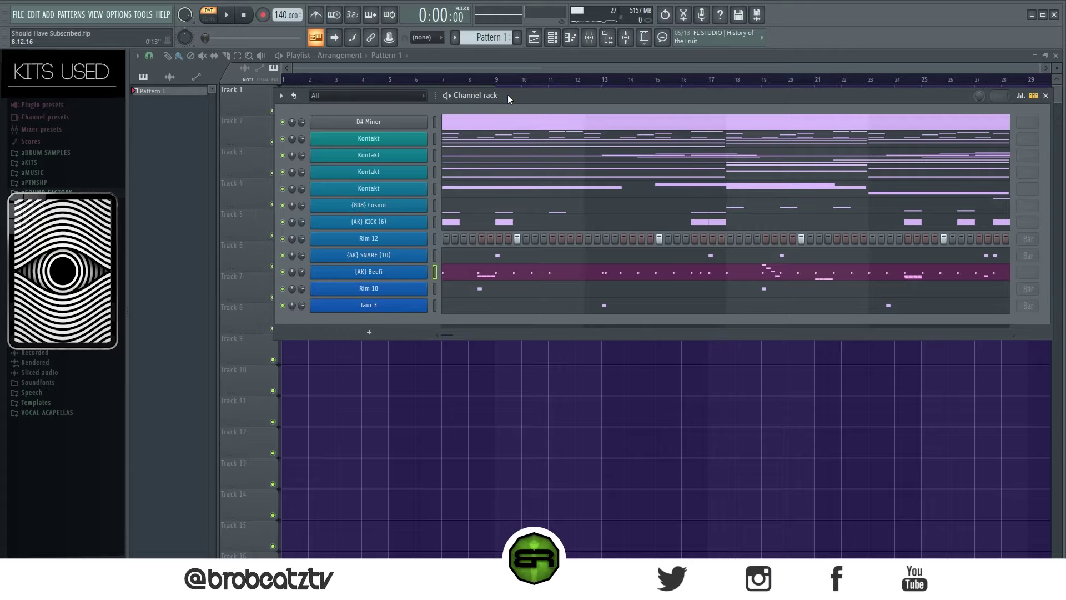